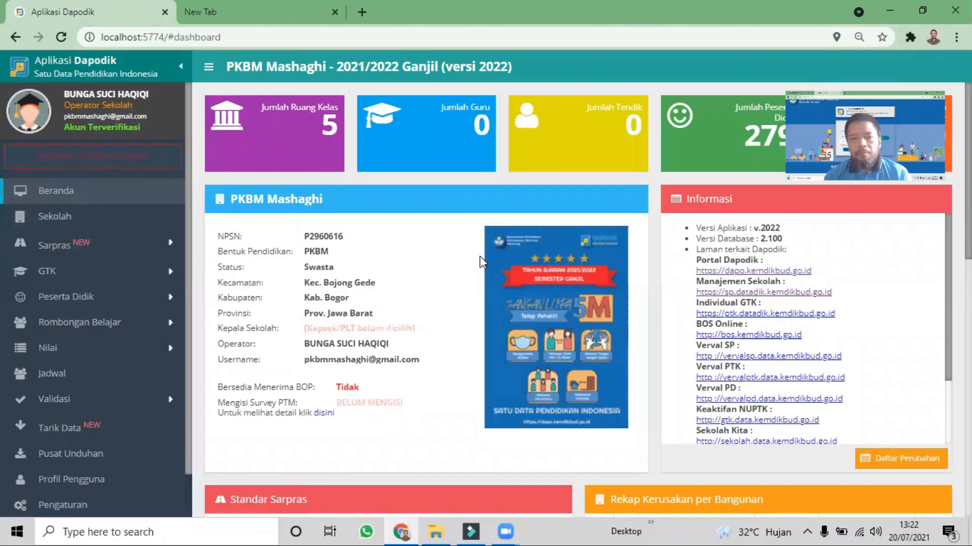
Open the Sekolah data page
click(94, 223)
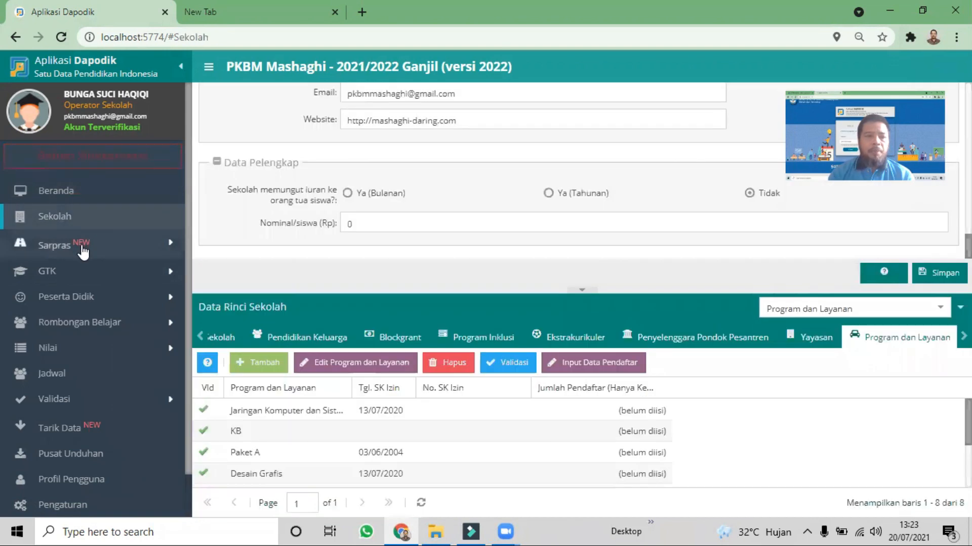
click(84, 246)
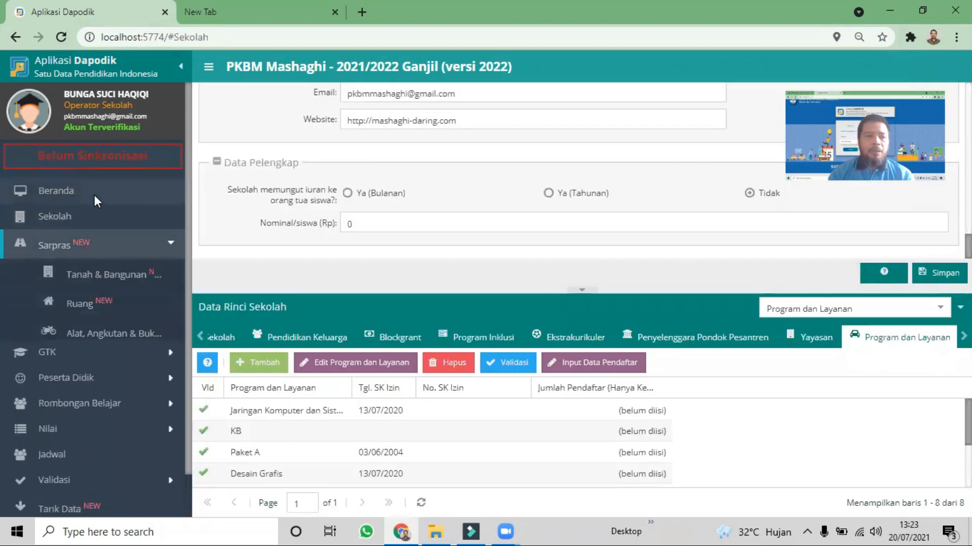
click(79, 246)
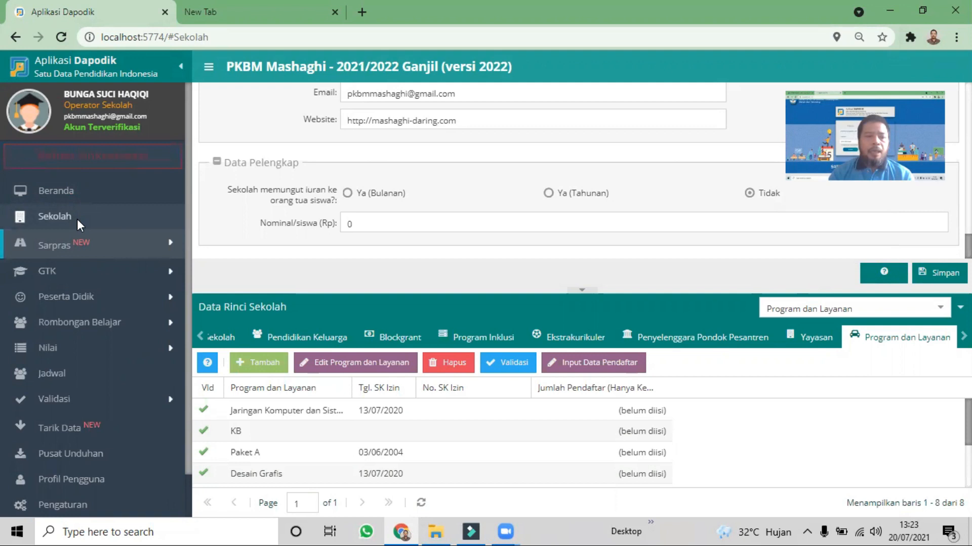
click(77, 219)
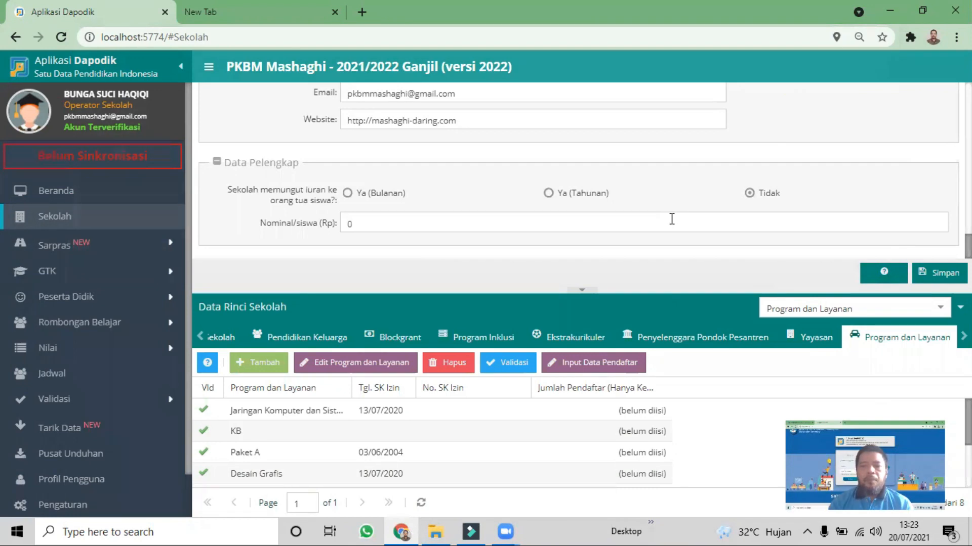
Review the school's Identitas Sekolah details, from its name and address to its permit data and coordinates
scroll(671, 218, up, 10)
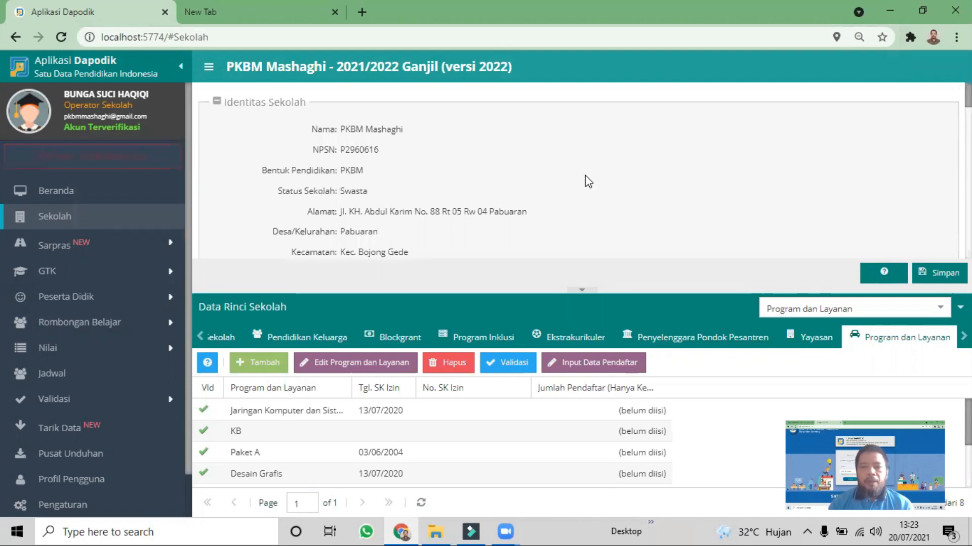
scroll(589, 181, down, 3)
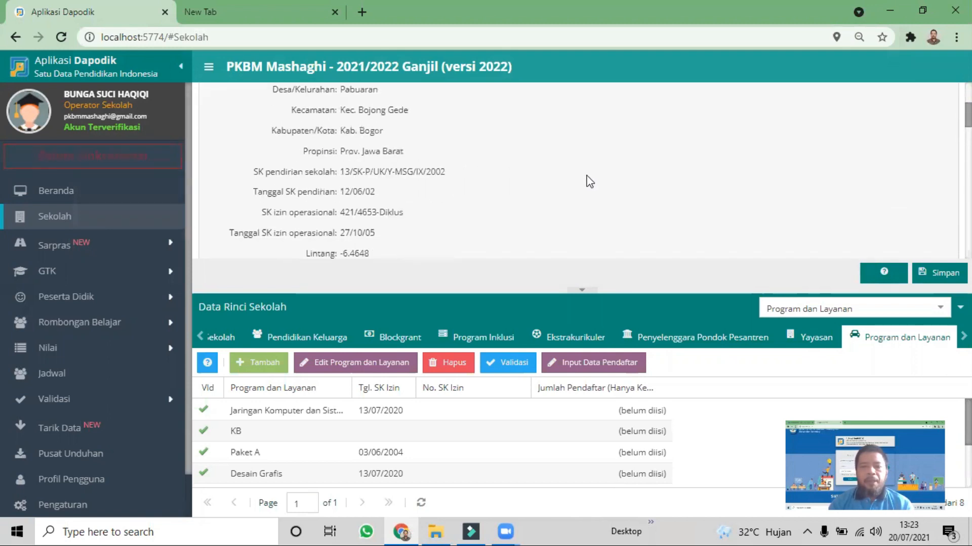
scroll(588, 181, down, 3)
scroll(588, 181, up, 6)
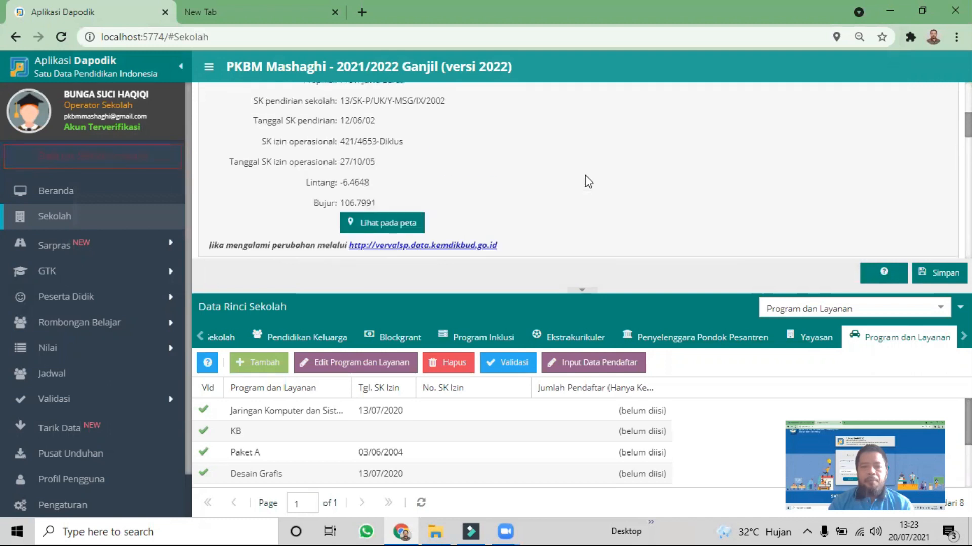
scroll(588, 181, down, 6)
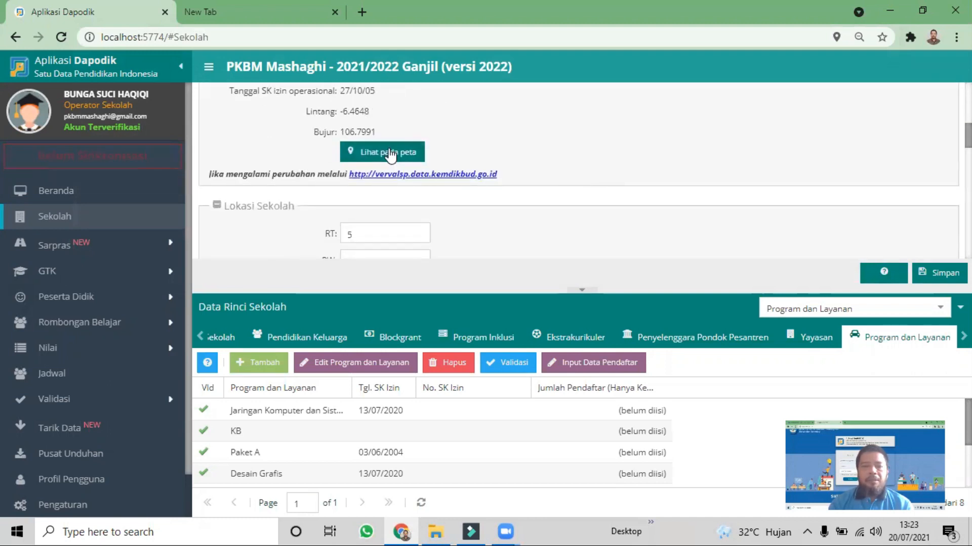
scroll(636, 173, up, 6)
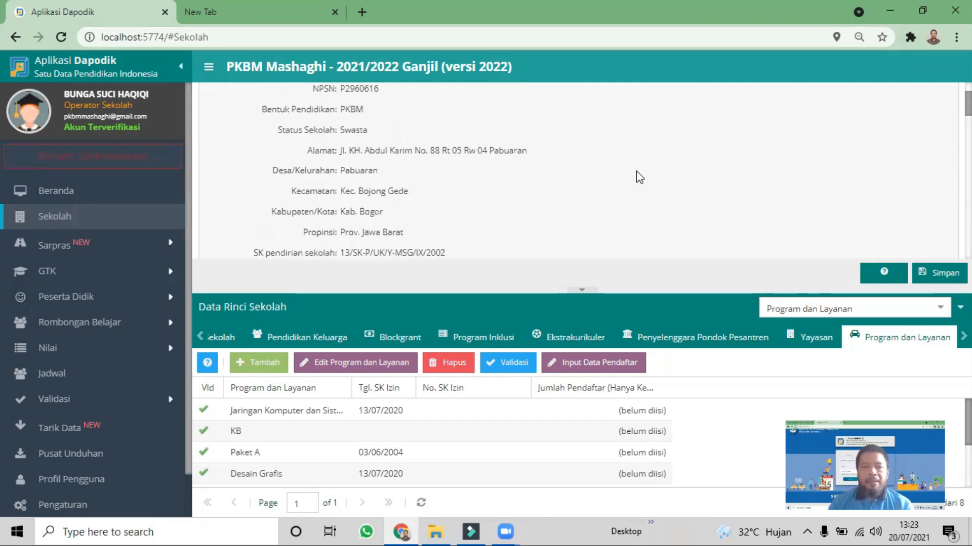
scroll(636, 175, down, 8)
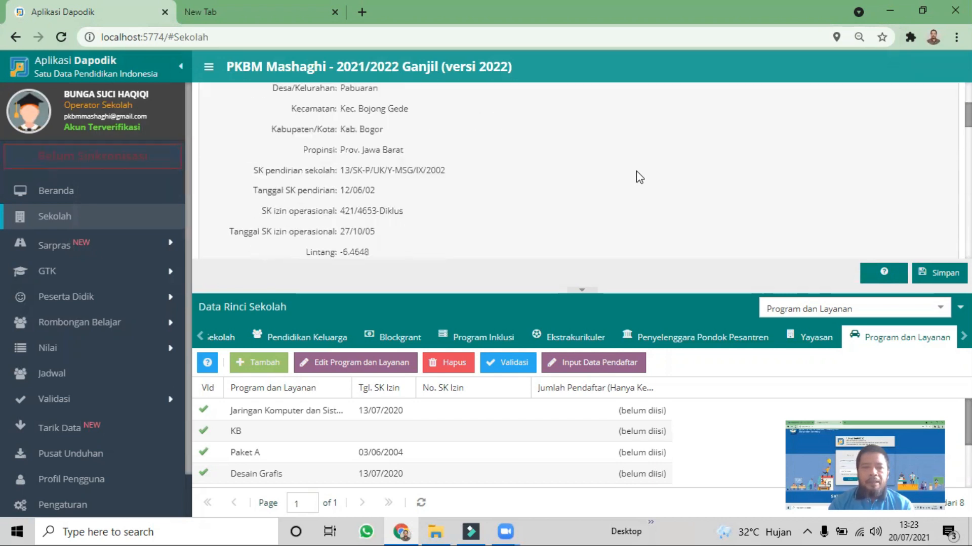
scroll(636, 173, up, 2)
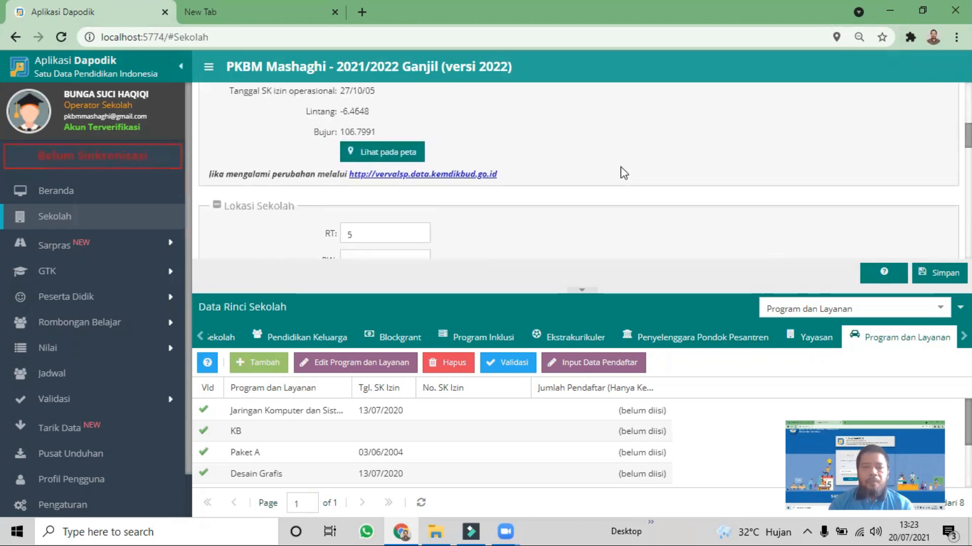
View the school's coordinates on the map and close the map window
click(401, 154)
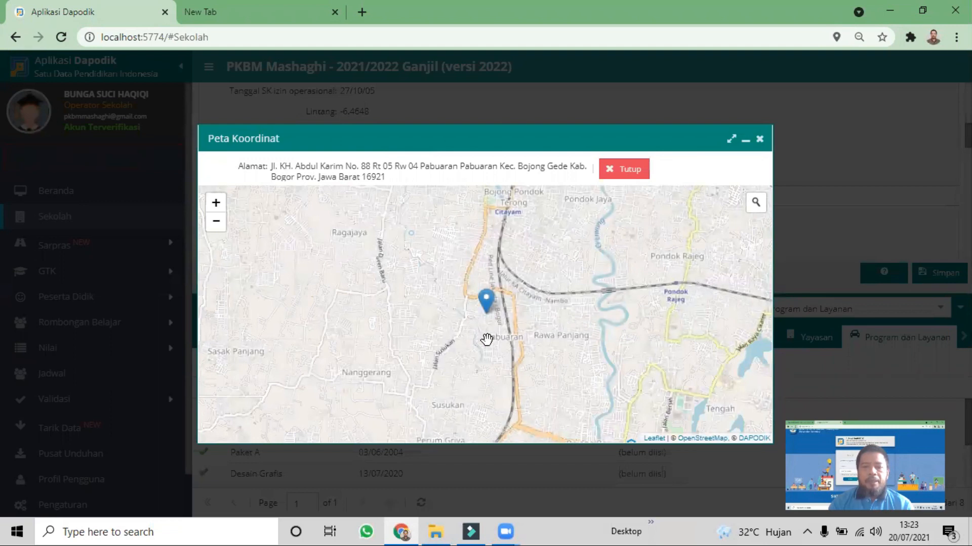
click(630, 168)
click(399, 154)
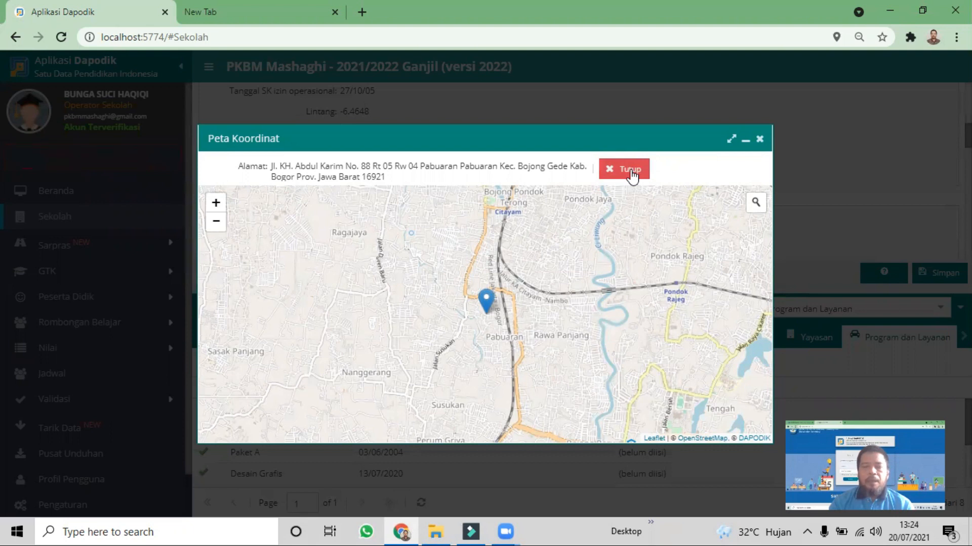
click(758, 139)
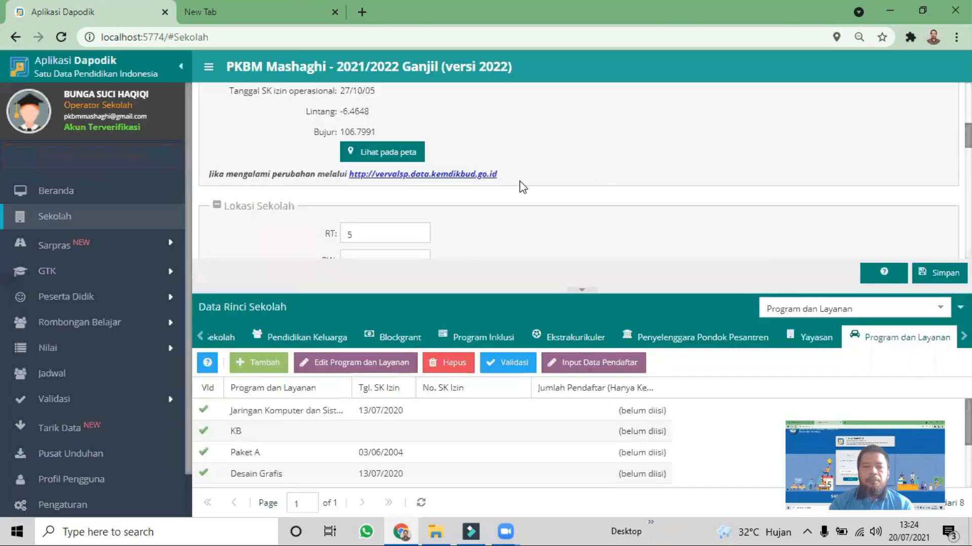
Review the school's location, ownership, tax, BOP bank account and contact details
scroll(522, 187, down, 7)
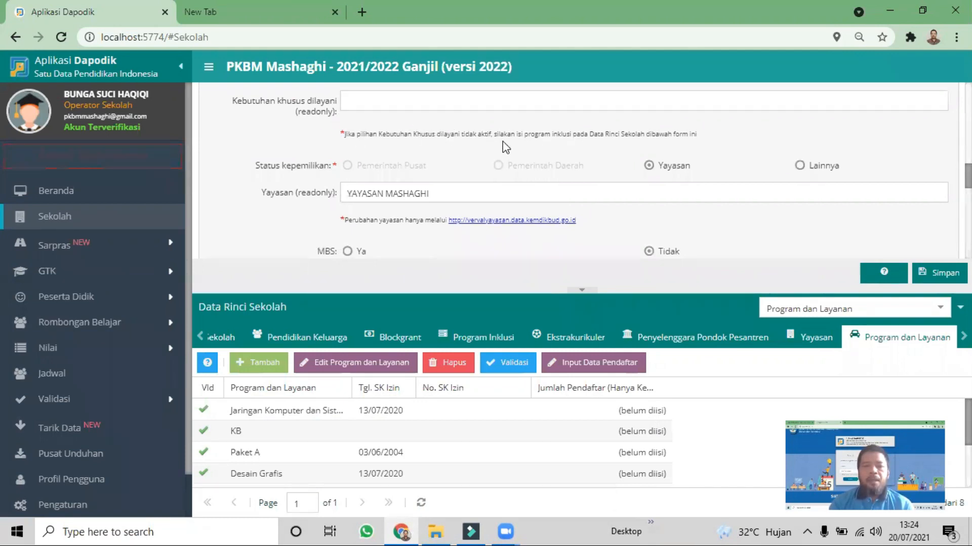
scroll(678, 169, down, 2)
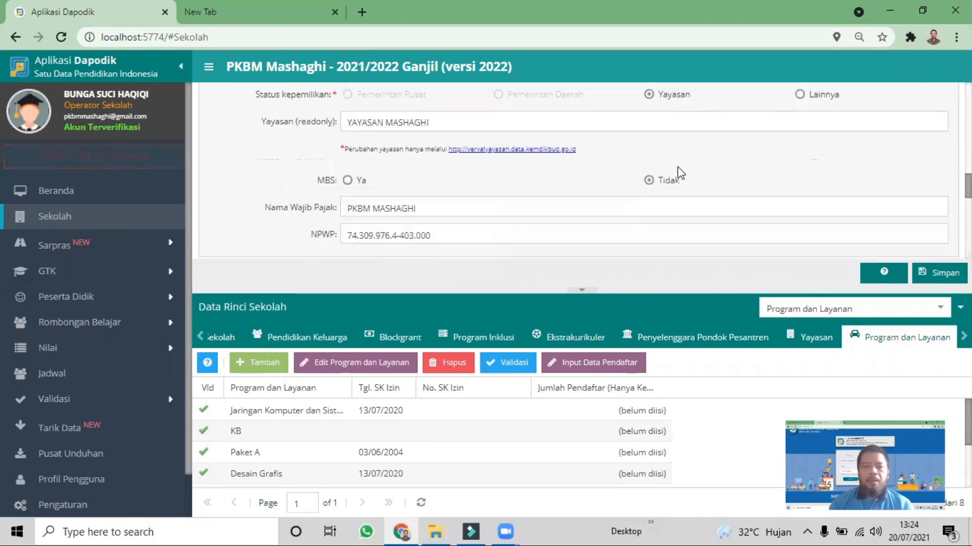
scroll(677, 174, down, 2)
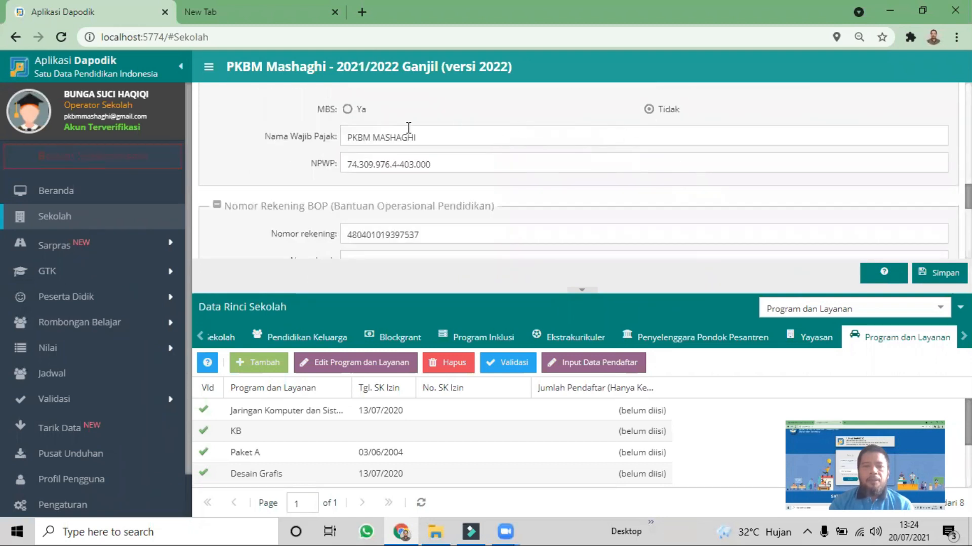
scroll(495, 164, down, 2)
scroll(495, 164, up, 2)
scroll(496, 165, down, 2)
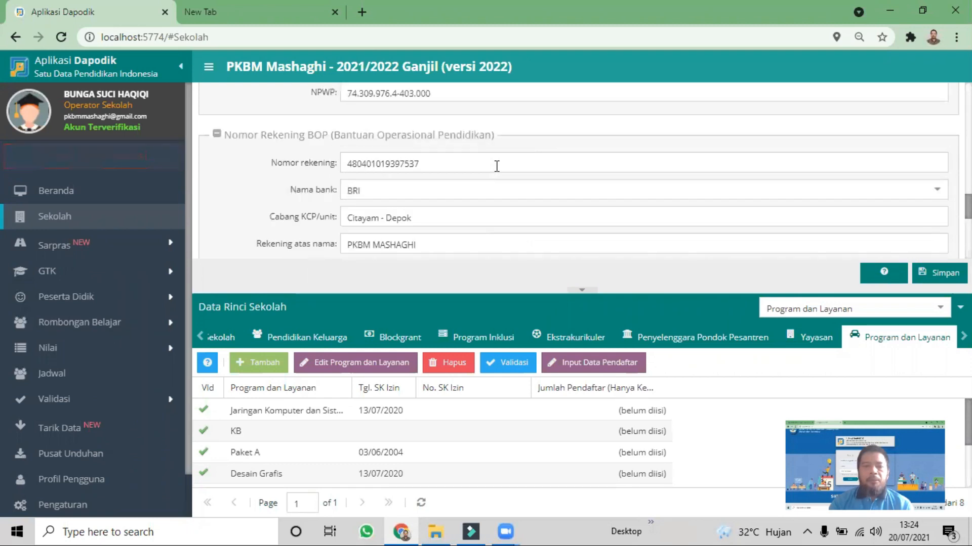
scroll(496, 166, down, 2)
scroll(496, 166, down, 4)
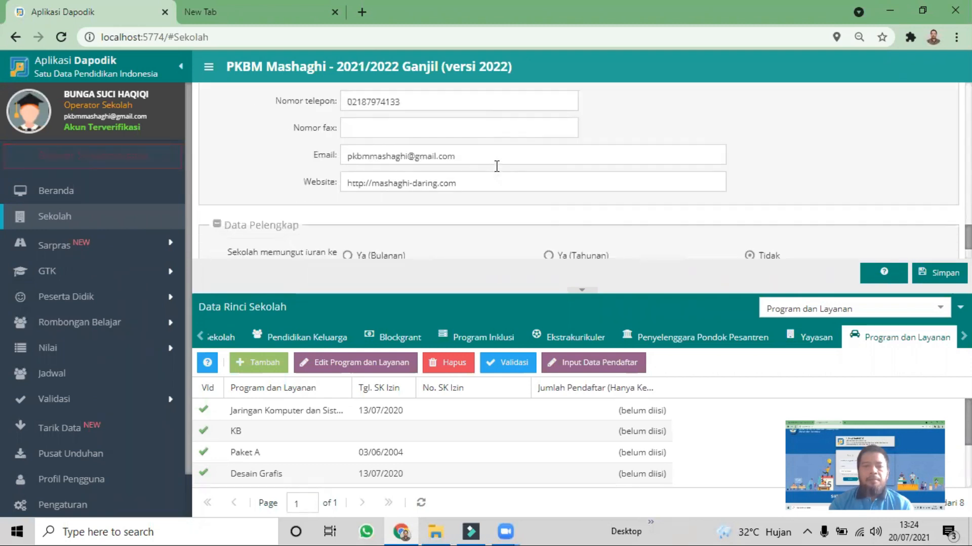
Set the collection of fees from parents to Tidak in Data Pelengkap and save the school data
scroll(496, 159, down, 2)
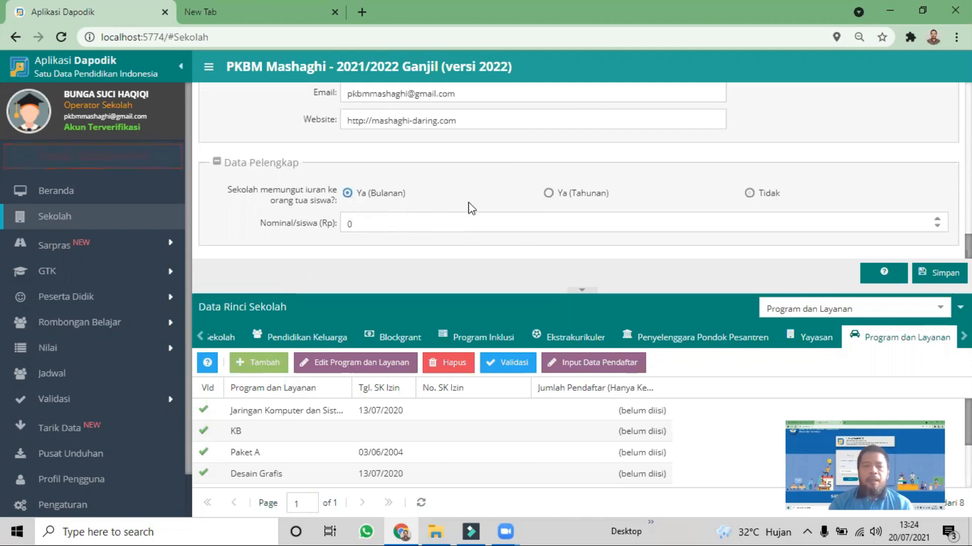
click(552, 195)
click(747, 196)
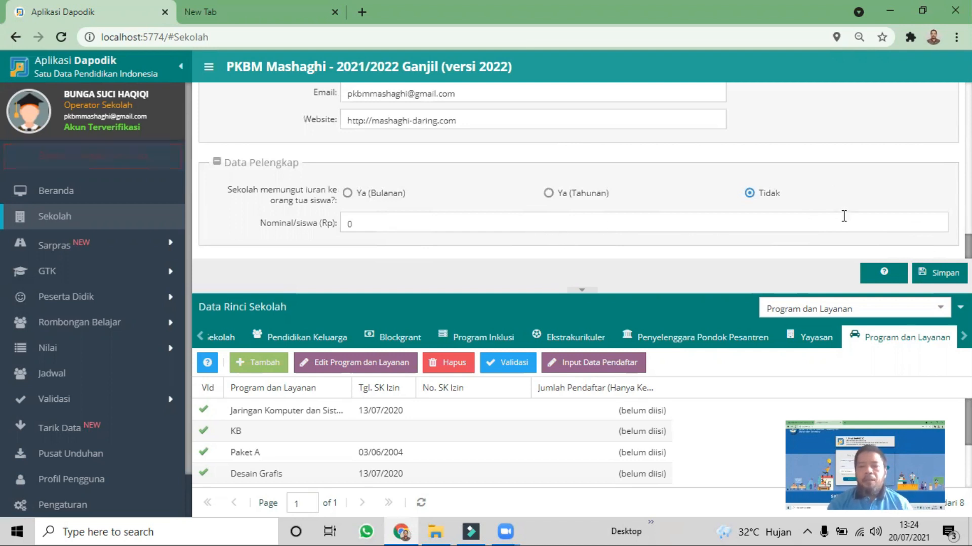
click(935, 273)
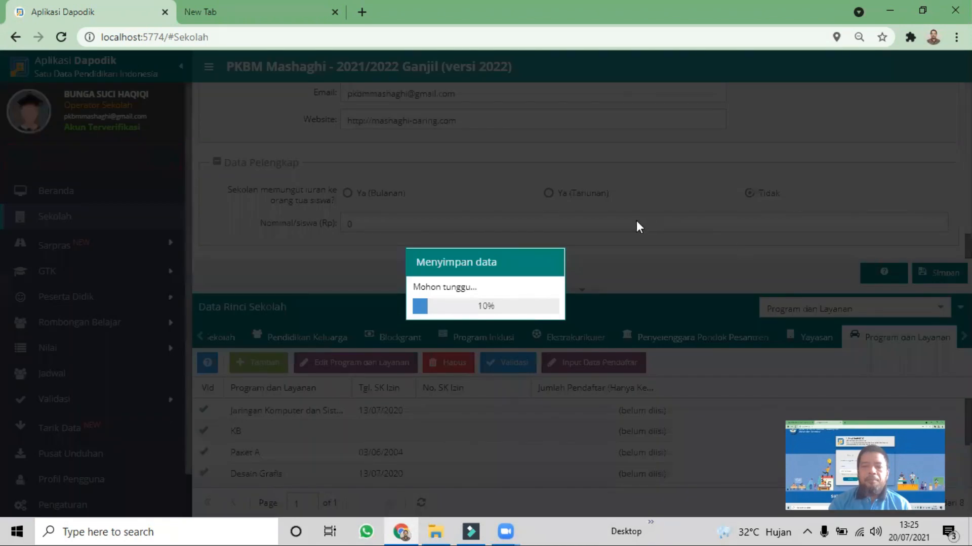
Open Data Periodik (2021/2022 Ganjil) and set Waktu penyelenggaraan to Siang/6 hari
click(202, 335)
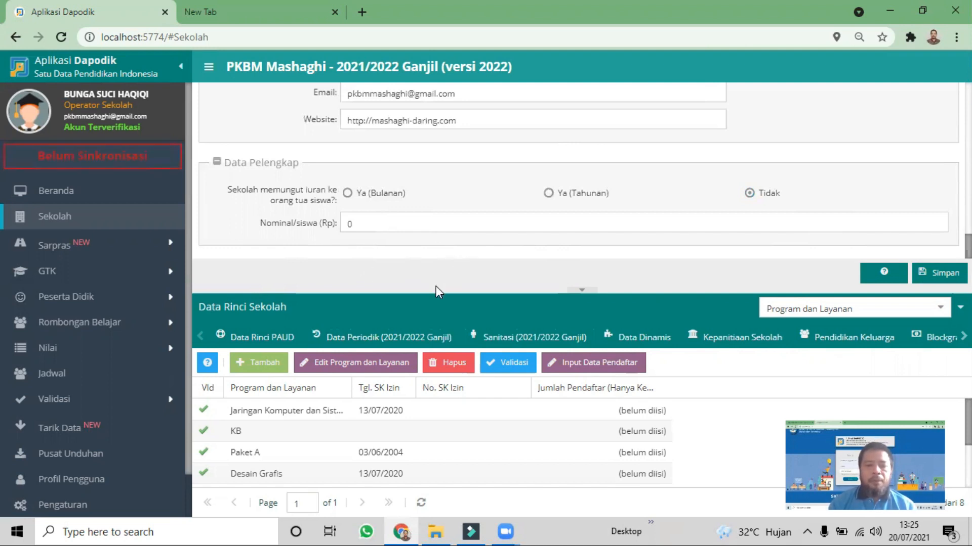
click(403, 343)
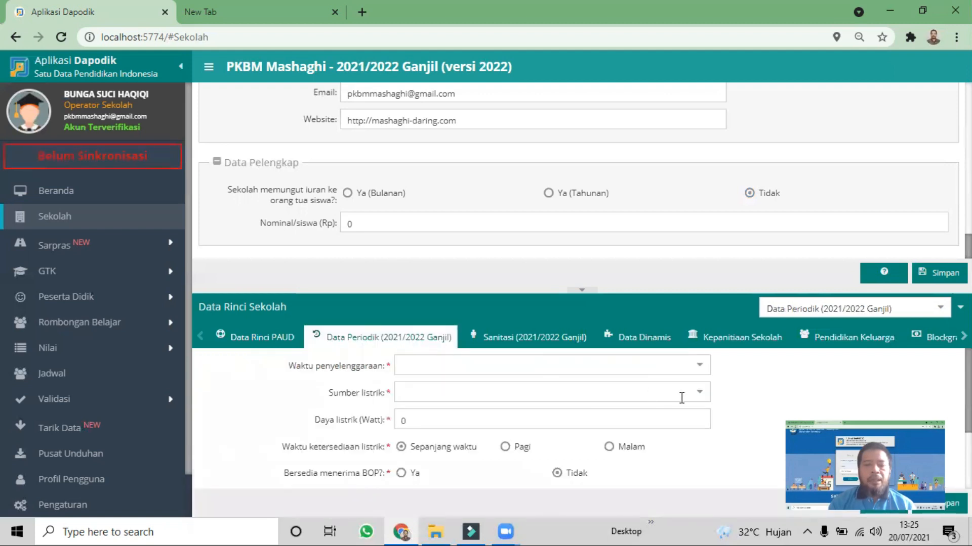
click(701, 368)
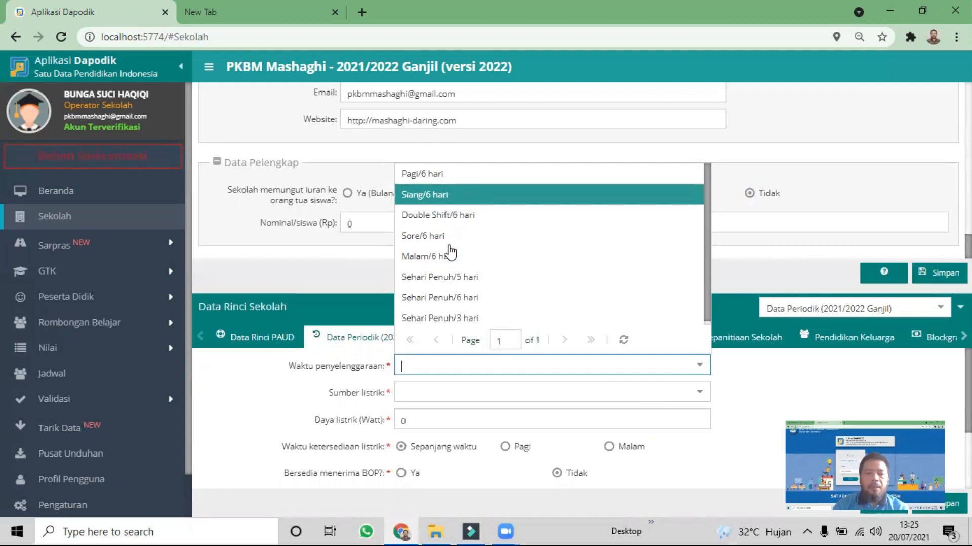
click(449, 197)
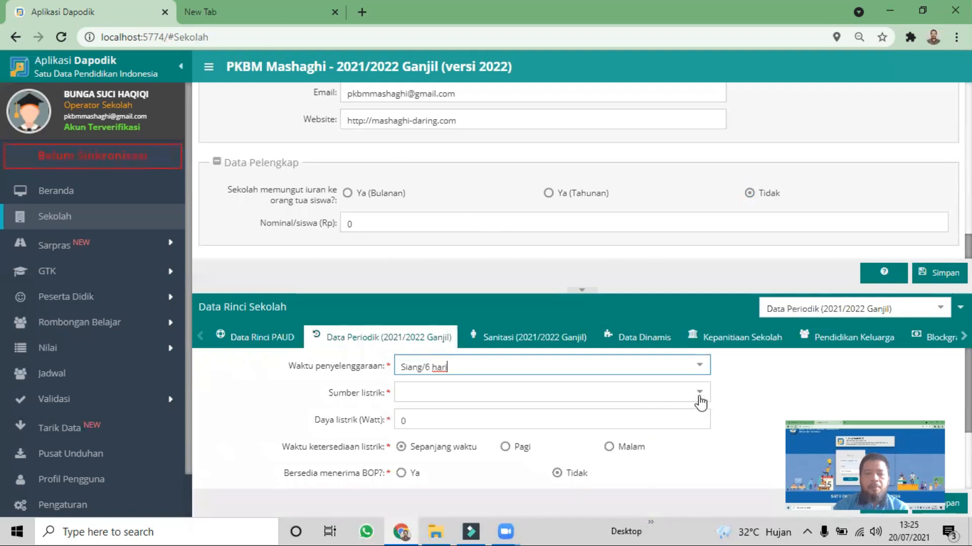
Set Sumber listrik to PLN and Daya listrik to 1300 watts
click(700, 397)
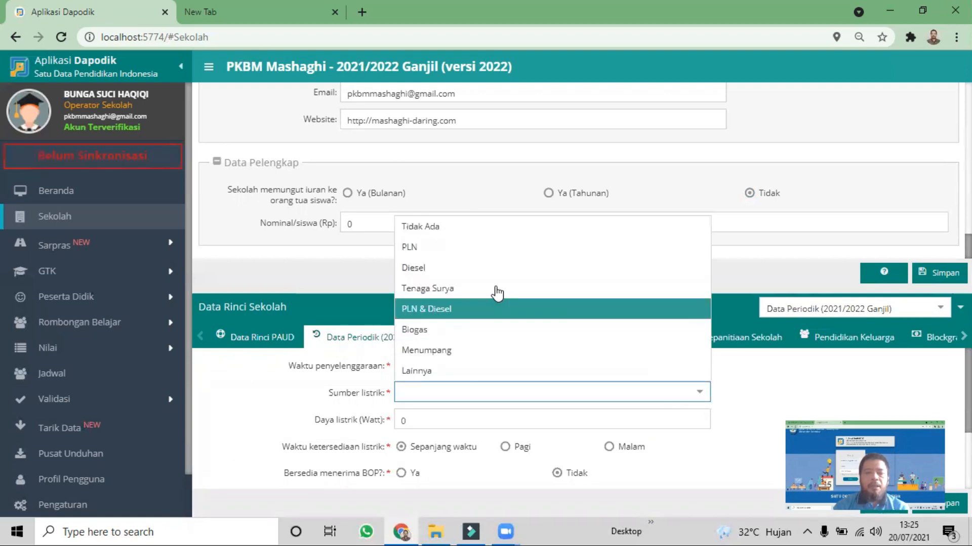
click(476, 256)
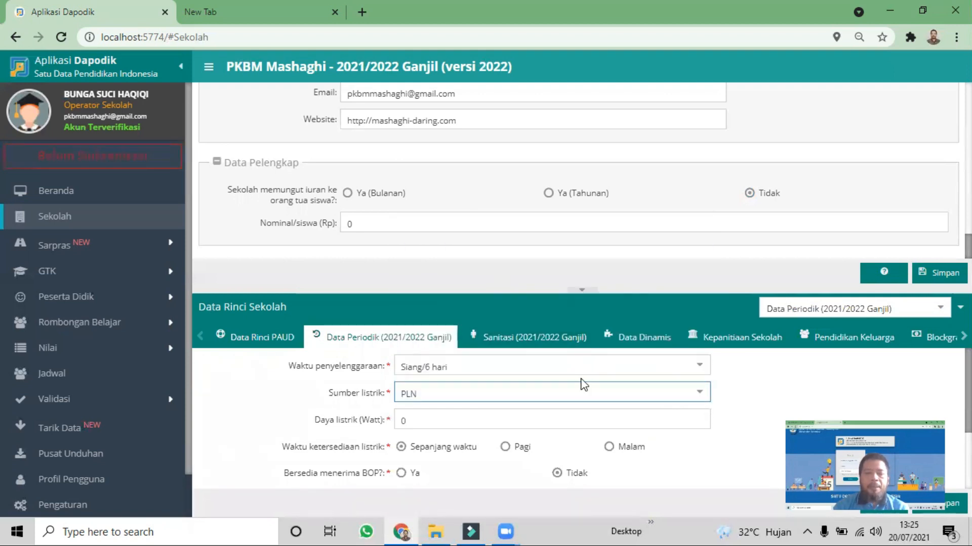
scroll(581, 384, down, 2)
scroll(429, 416, up, 2)
click(424, 428)
text(13)
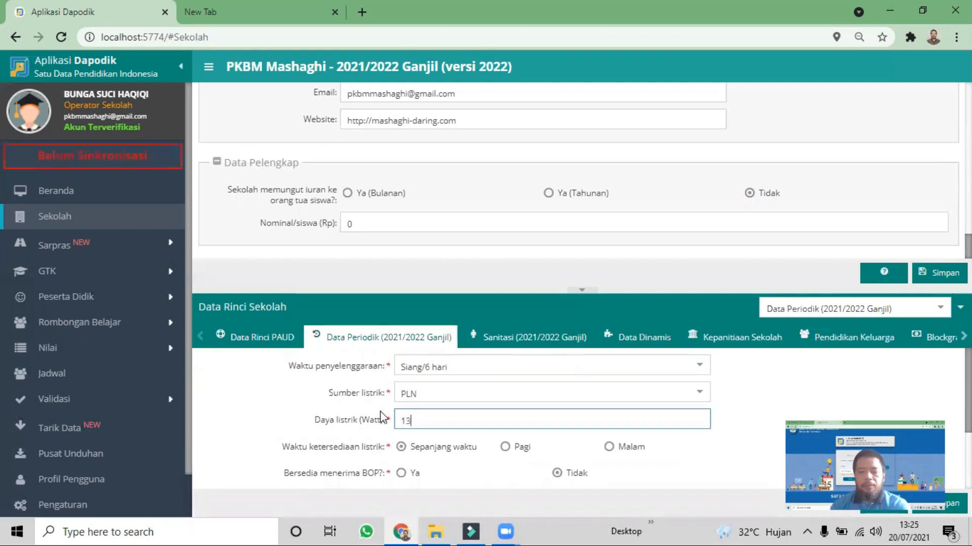
text(00)
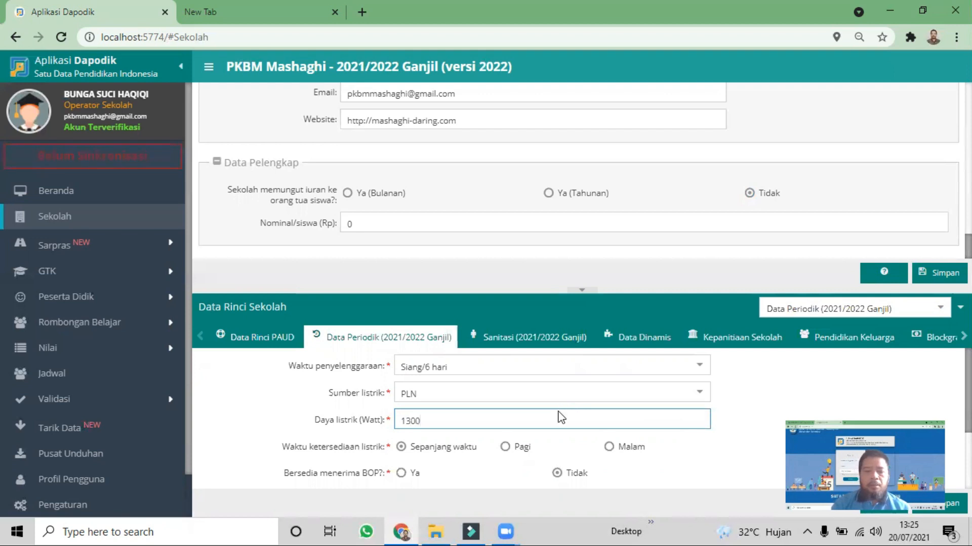
Set Bersedia menerima BOP to Ya and Sertifikasi ISO to Belum Bersertifikat
scroll(560, 417, down, 2)
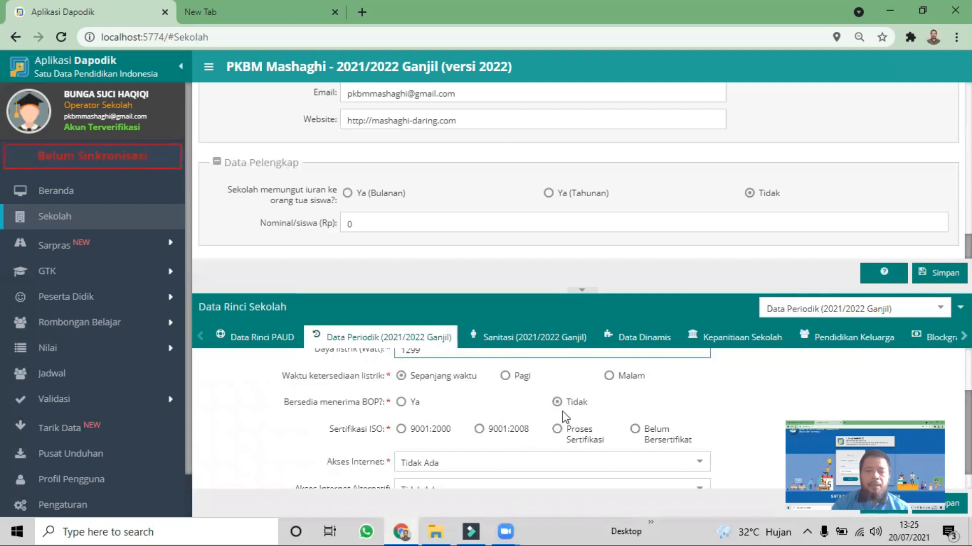
click(402, 403)
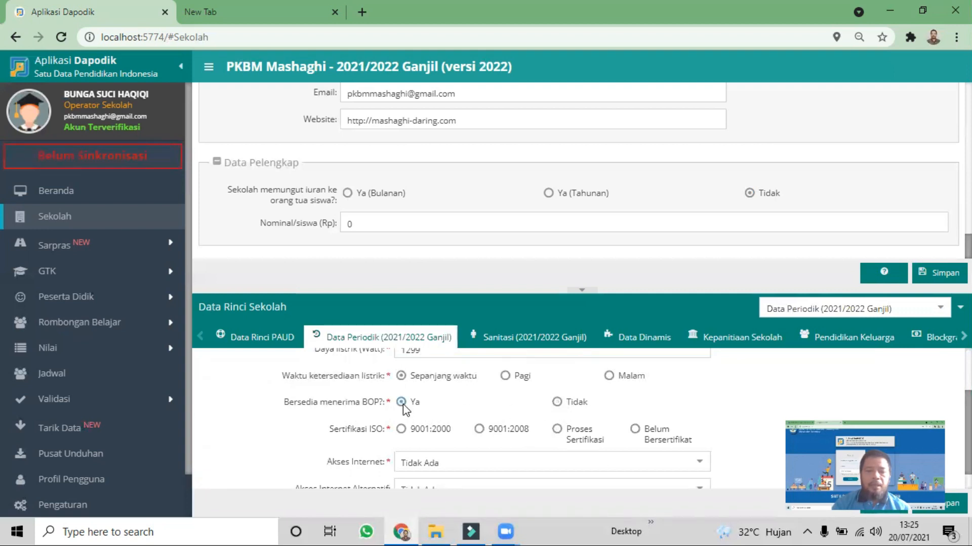
scroll(668, 412, down, 1)
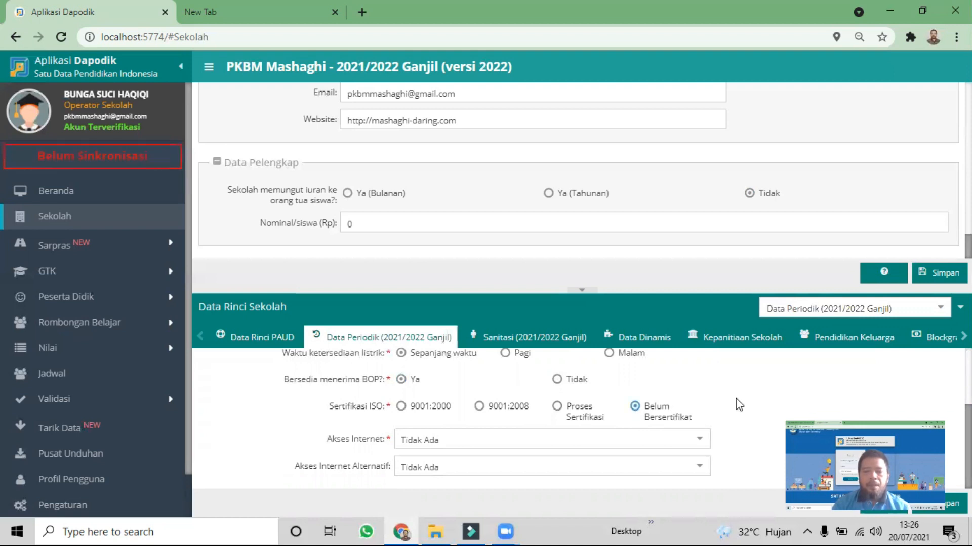
Set Akses Internet to Telkom Speedy and Akses Internet Alternatif to Telkomsel Flash, and save the periodic data
click(699, 439)
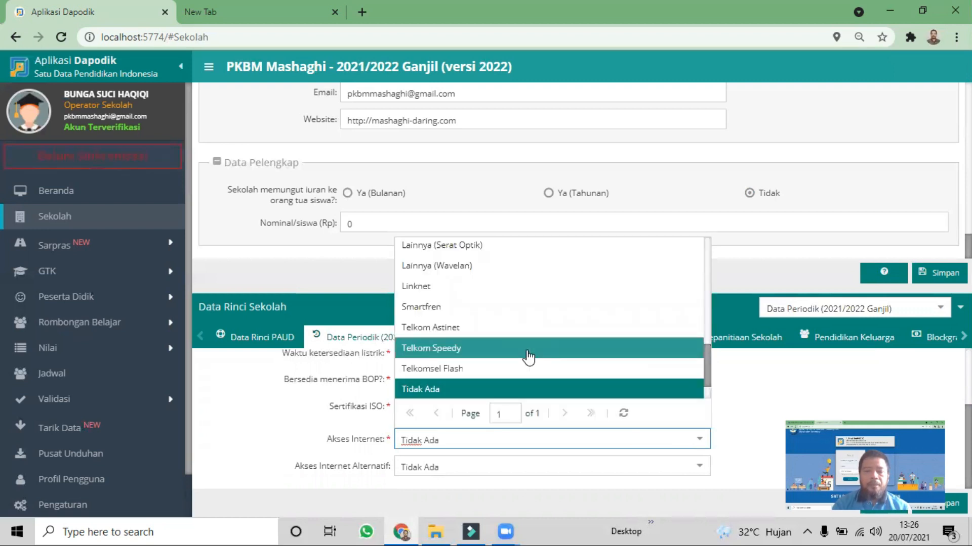
click(528, 353)
click(698, 469)
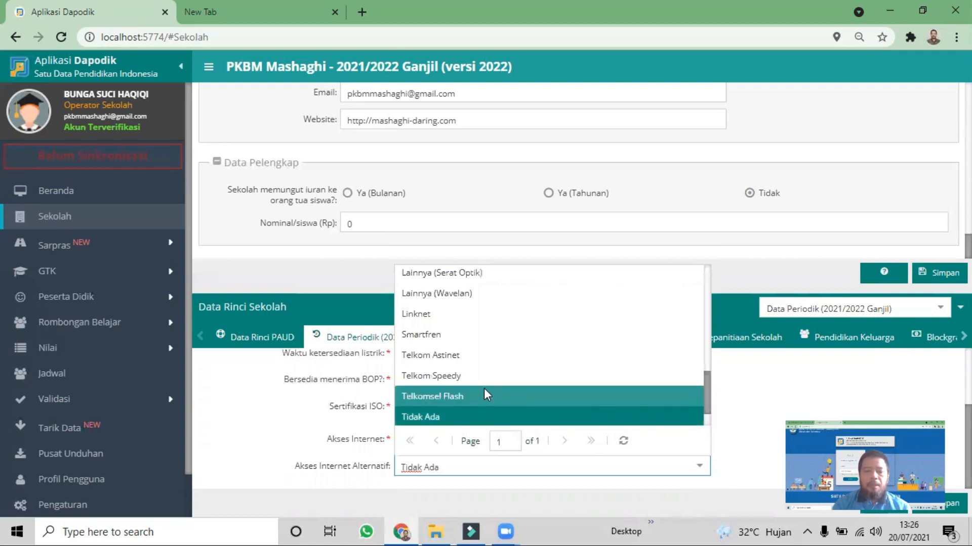
click(485, 397)
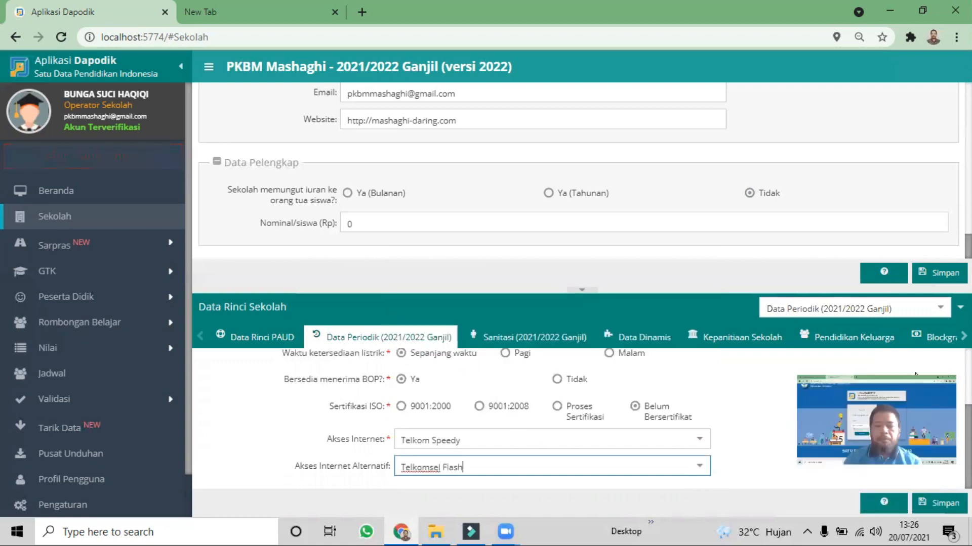
click(942, 503)
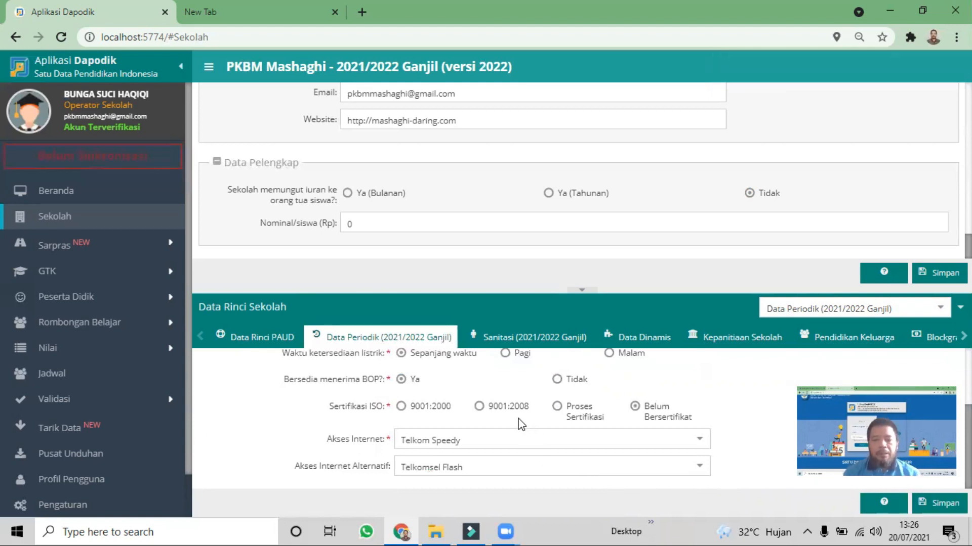
Open Sanitasi (2021/2022 Ganjil) and set Sumber air to Sumur terlindungi and Sumber air minum to Disediakan oleh sekolah
click(539, 339)
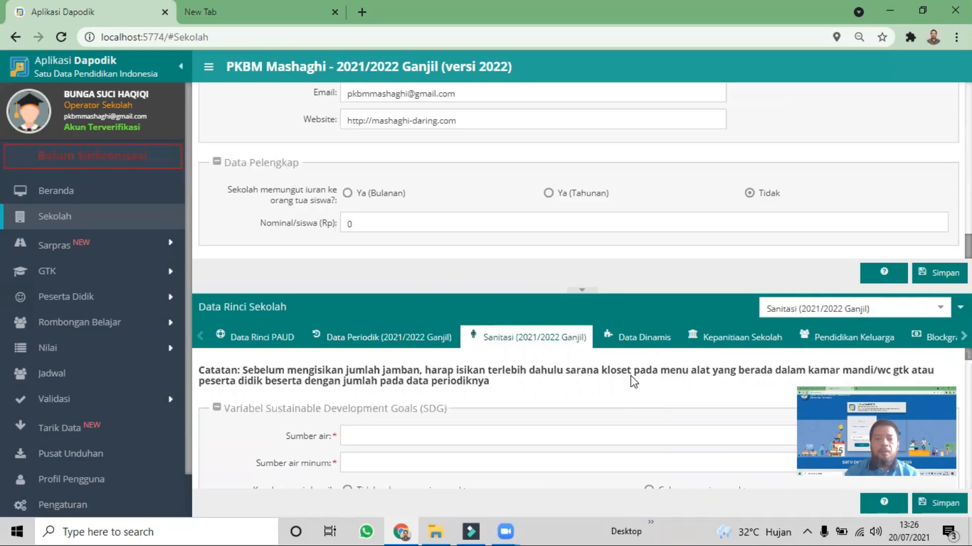
scroll(935, 371, down, 1)
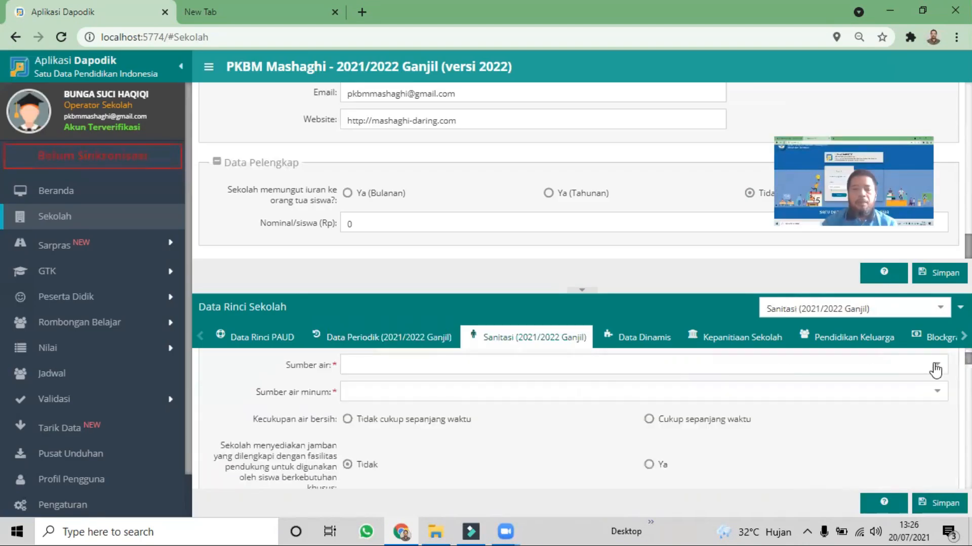
click(861, 369)
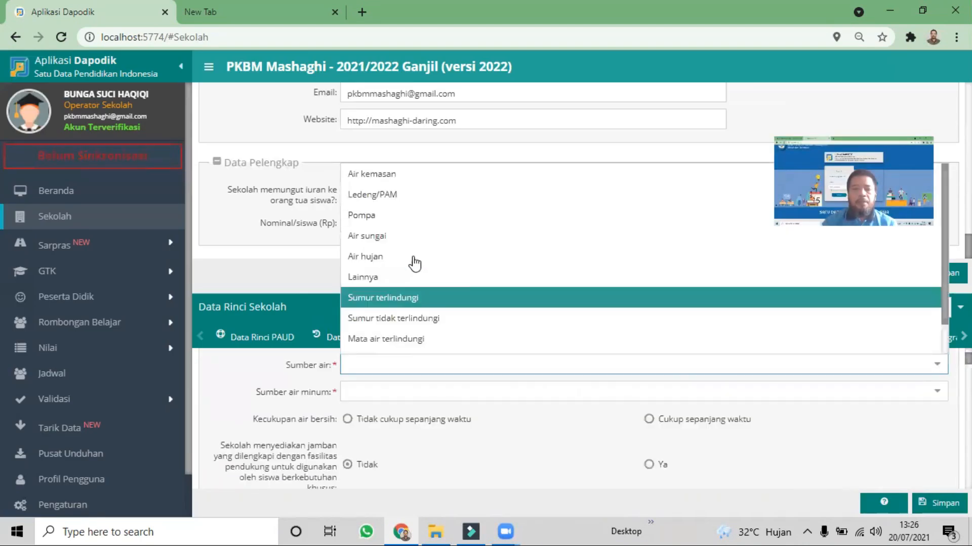
click(439, 298)
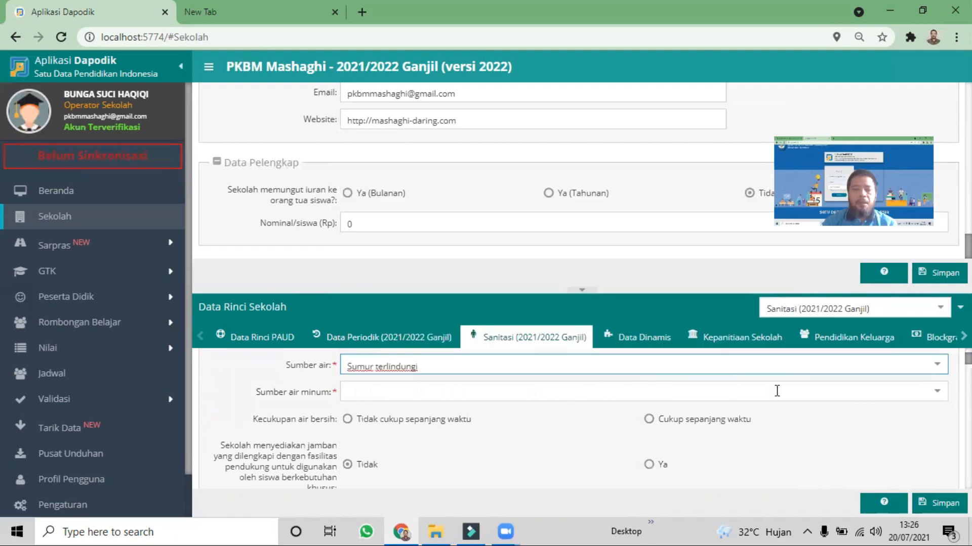
click(932, 394)
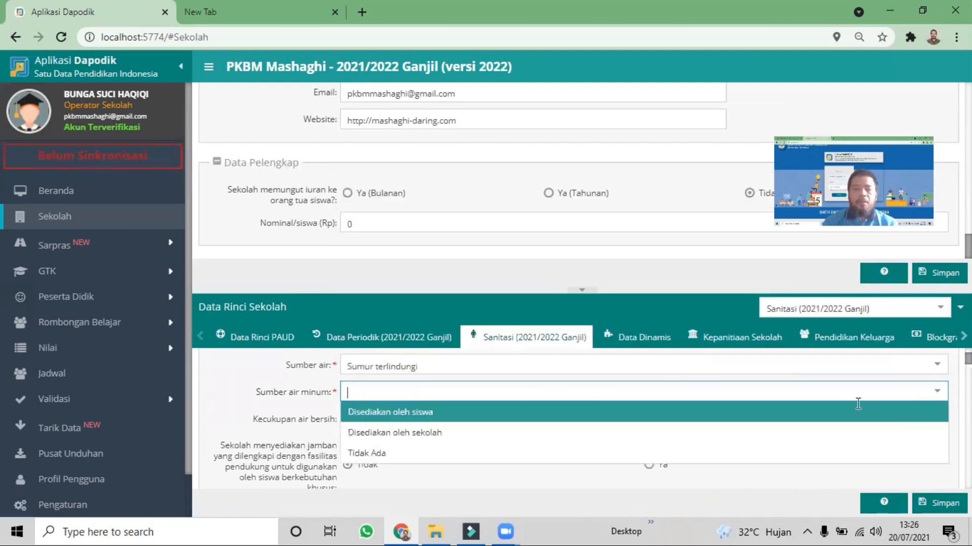
click(459, 434)
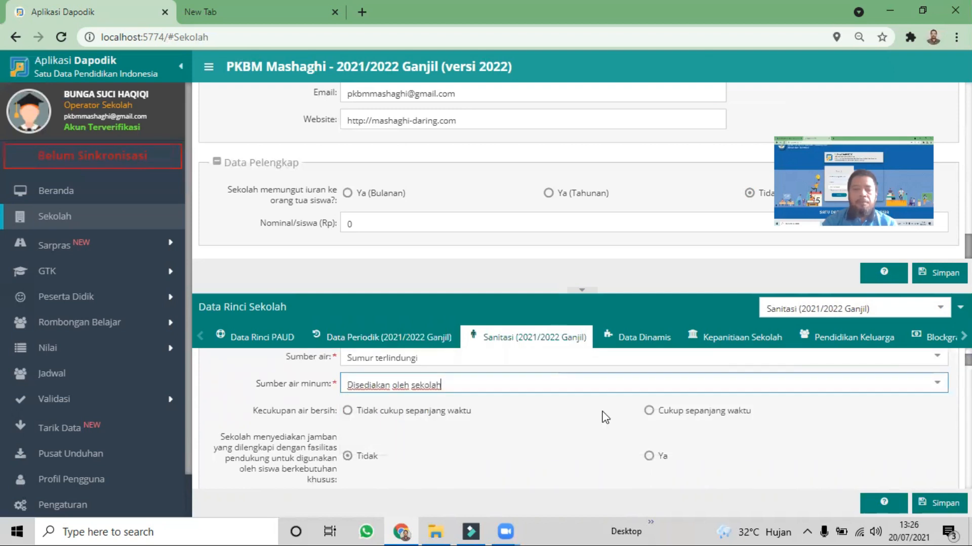
Set Kecukupan air bersih to Cukup sepanjang waktu and the toilet facilities for special-needs students to Ya
click(649, 420)
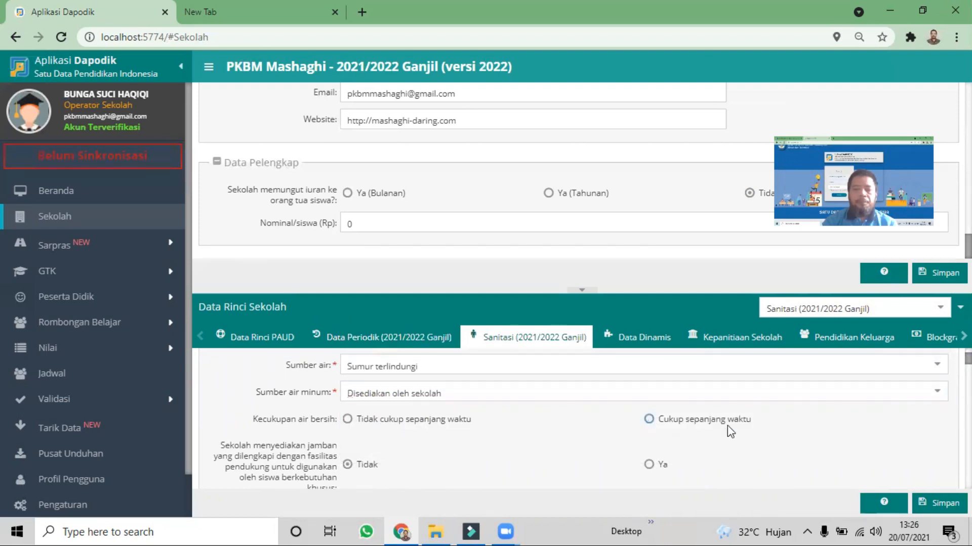
scroll(653, 402, down, 1)
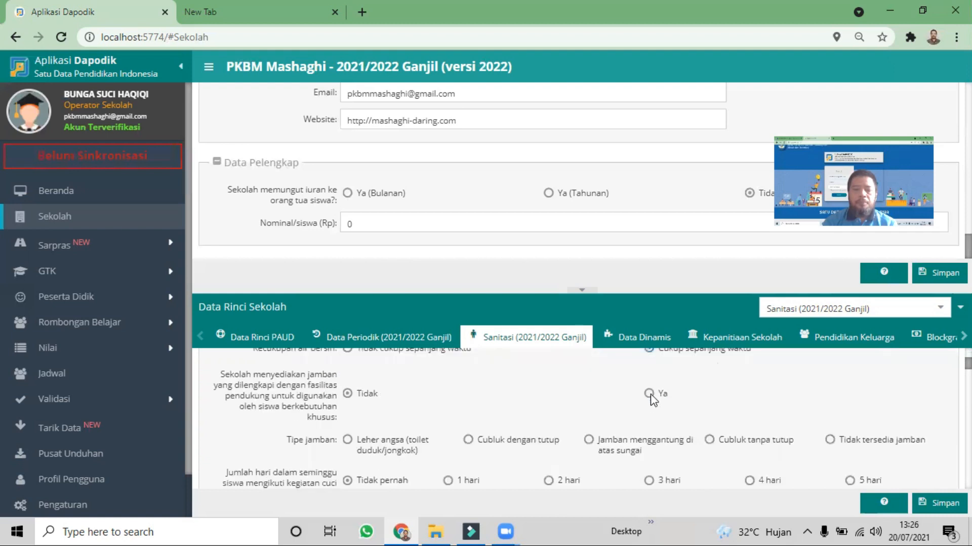
click(649, 394)
Set Tipe jamban to Leher angsa (toilet duduk/jongkok) and the weekly group handwashing days to 5 hari
click(348, 441)
scroll(743, 426, down, 1)
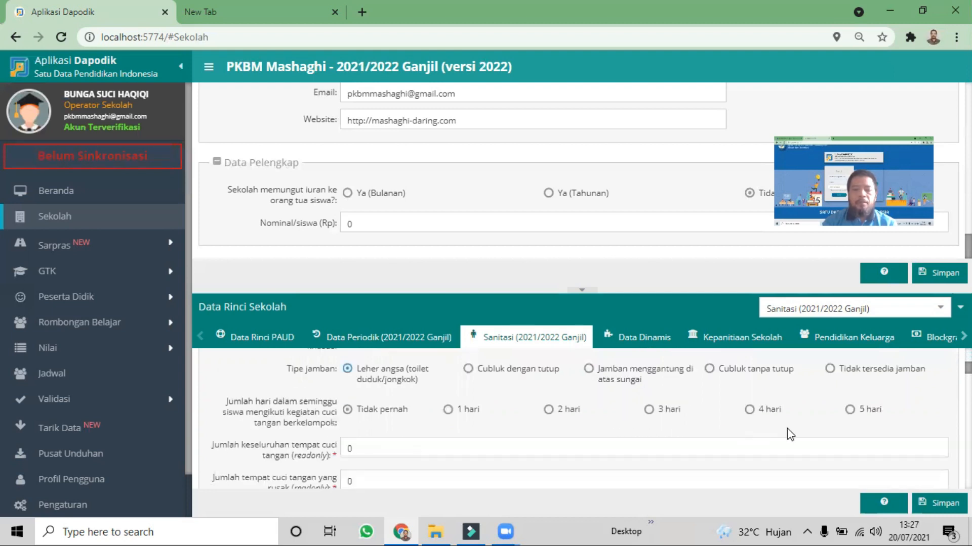
click(849, 409)
scroll(748, 405, down, 1)
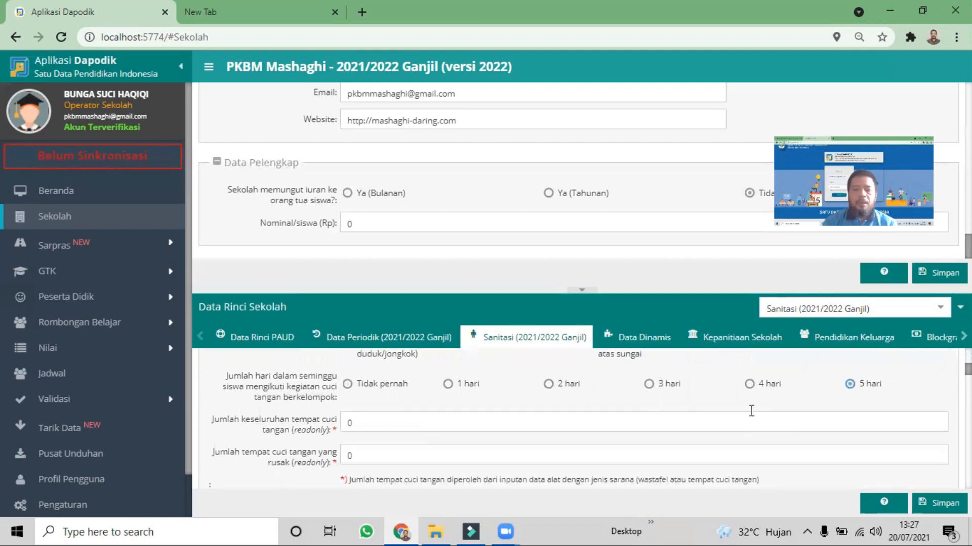
Check the detailed breakdown of the read-only handwashing station counts
scroll(388, 399, down, 1)
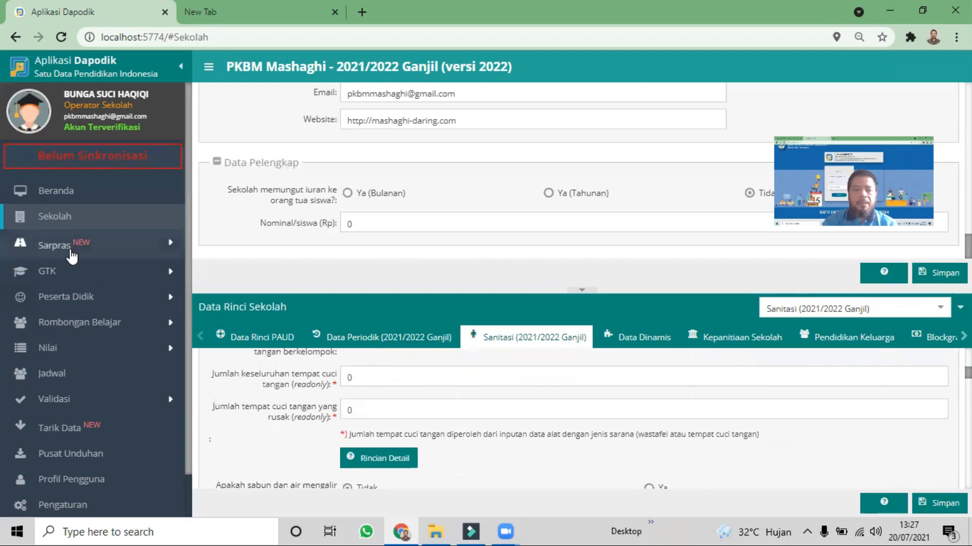
click(369, 380)
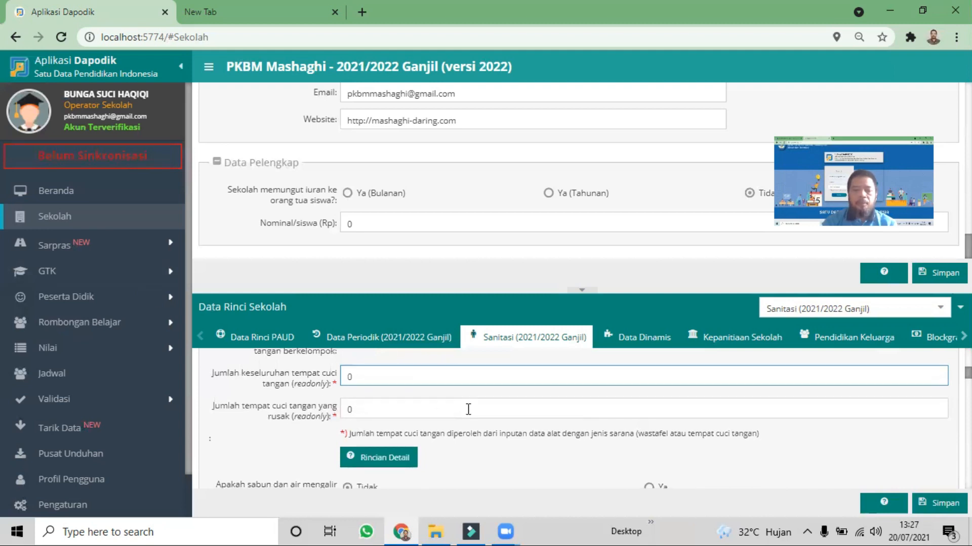
click(390, 460)
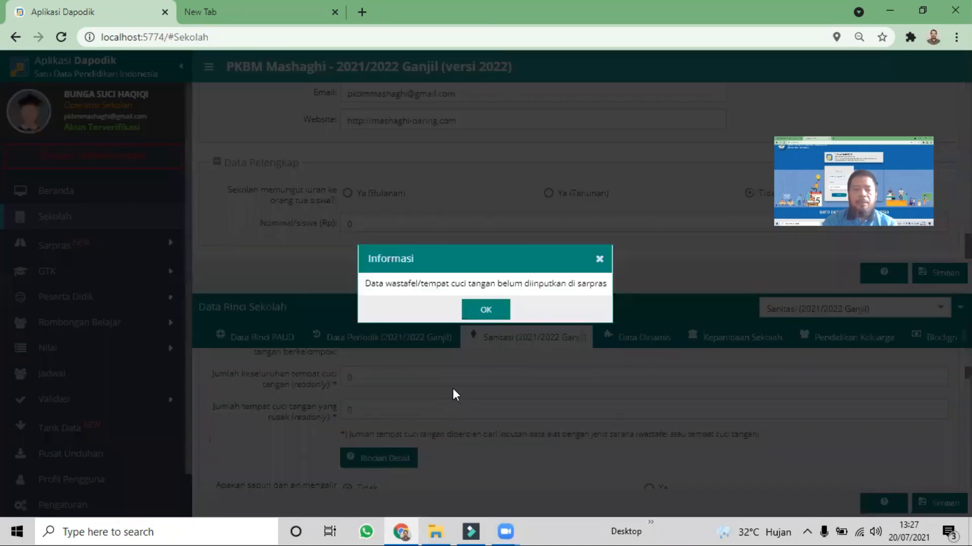
click(496, 310)
Set soap and running water at handwashing stations to Ya, toilet wastewater drainage to selokan/kali/sungai, and septic tank emptying to Ya
scroll(591, 448, down, 3)
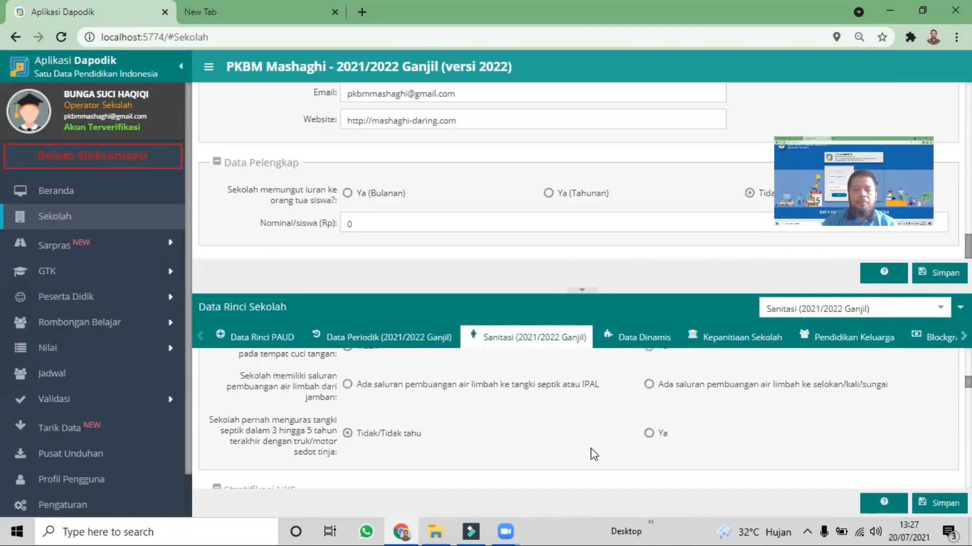
scroll(641, 439, up, 1)
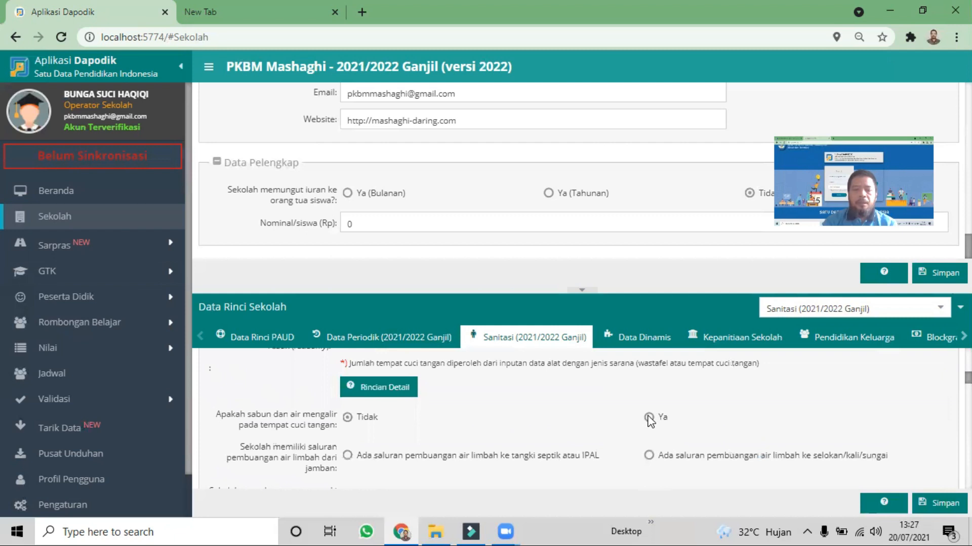
scroll(681, 403, down, 1)
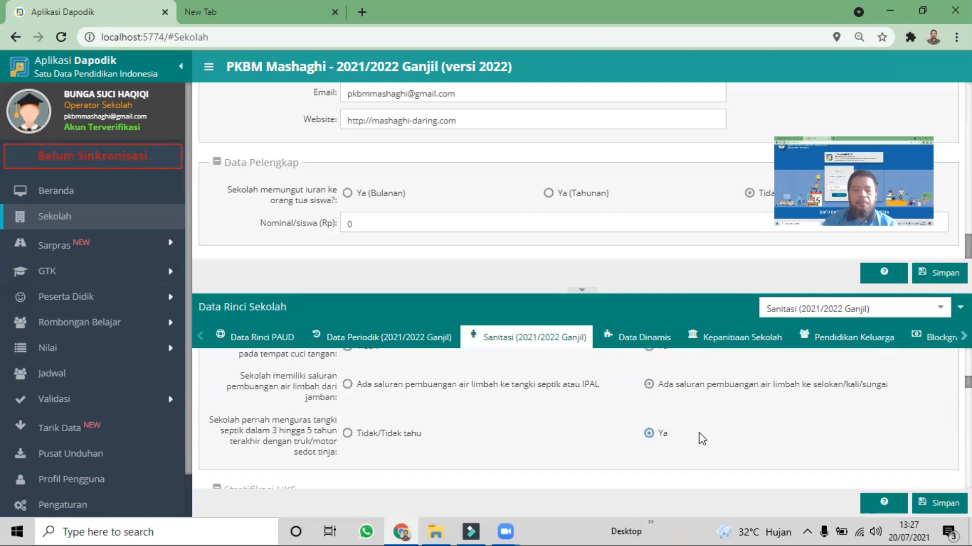
Answer the Stratifikasi UKS sanitation questions with Ya, select the partnership Ada, dengan lembaga non-pemerintah, and save the sanitation data
scroll(701, 436, down, 4)
scroll(706, 437, down, 5)
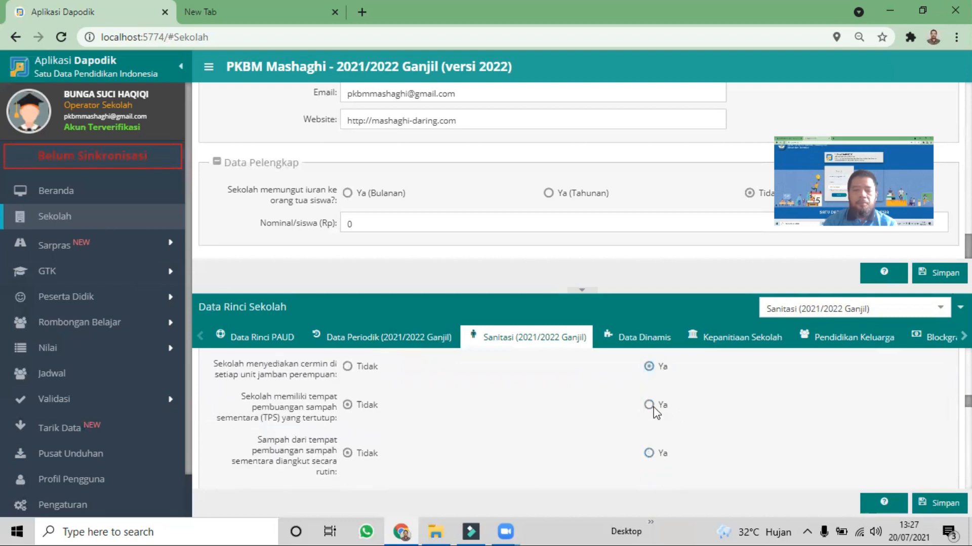
scroll(664, 427, up, 1)
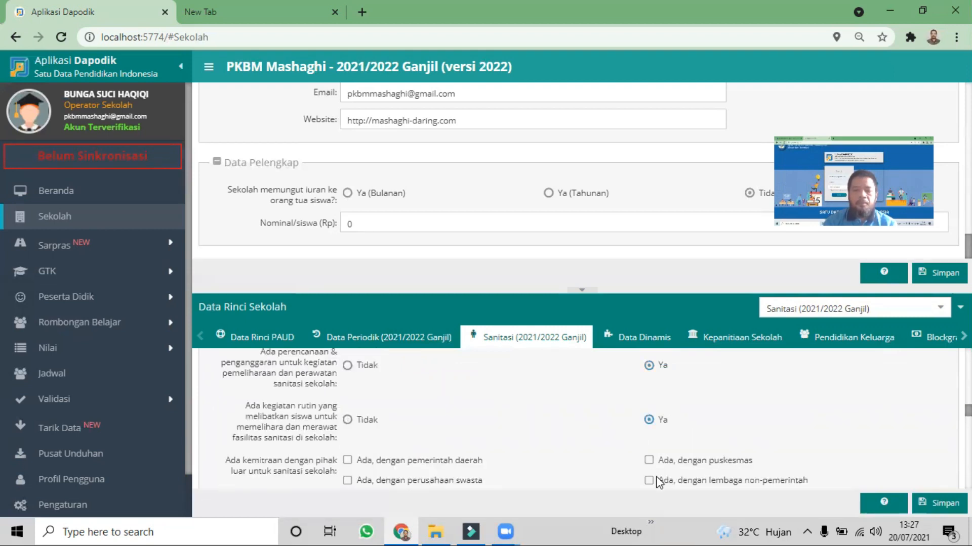
click(650, 481)
click(934, 503)
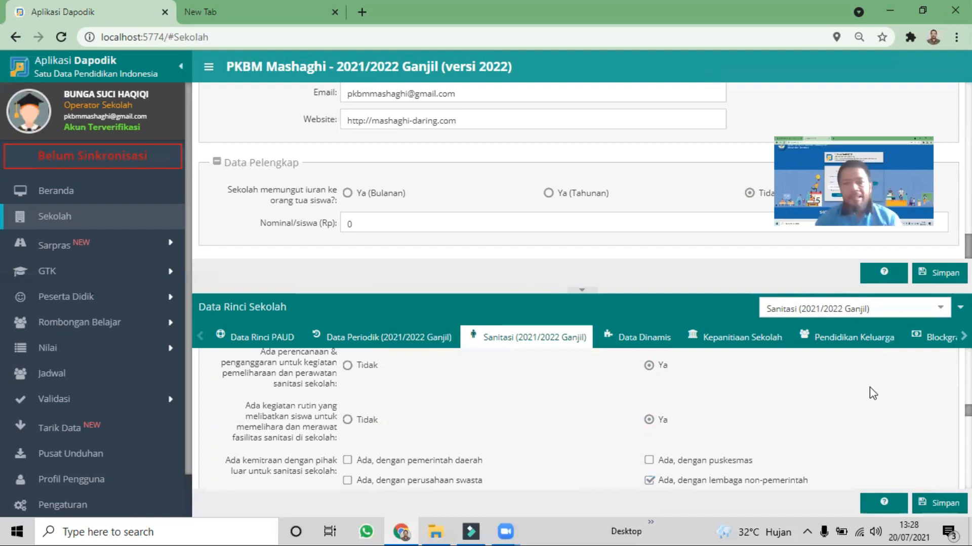
Open Program dan Layanan in Data Rinci Sekolah and review the listed programs and their SK Izin dates
click(939, 310)
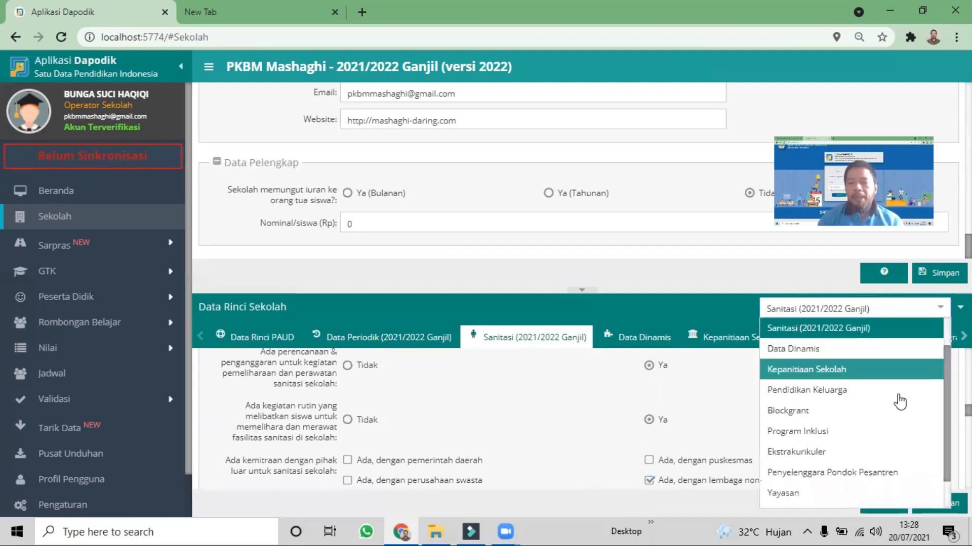
scroll(888, 417, down, 1)
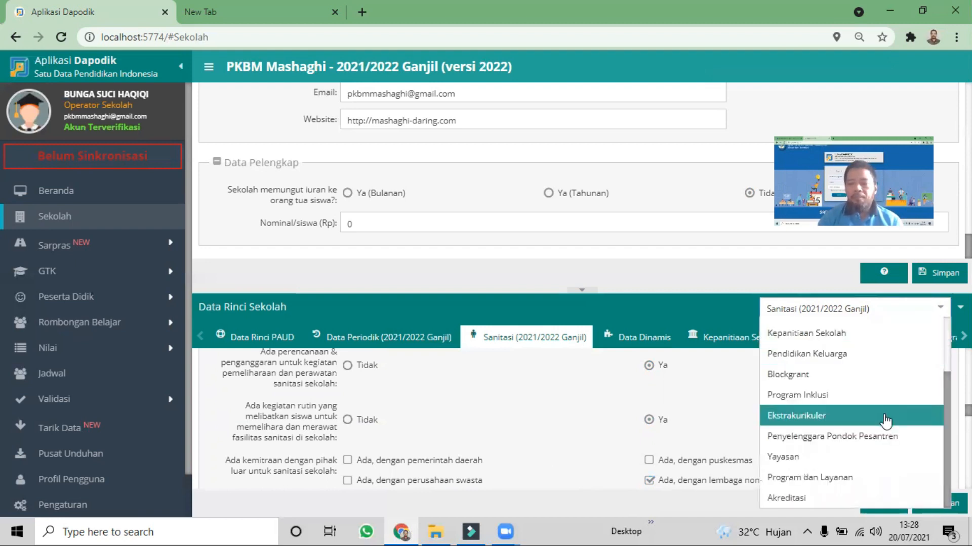
click(855, 486)
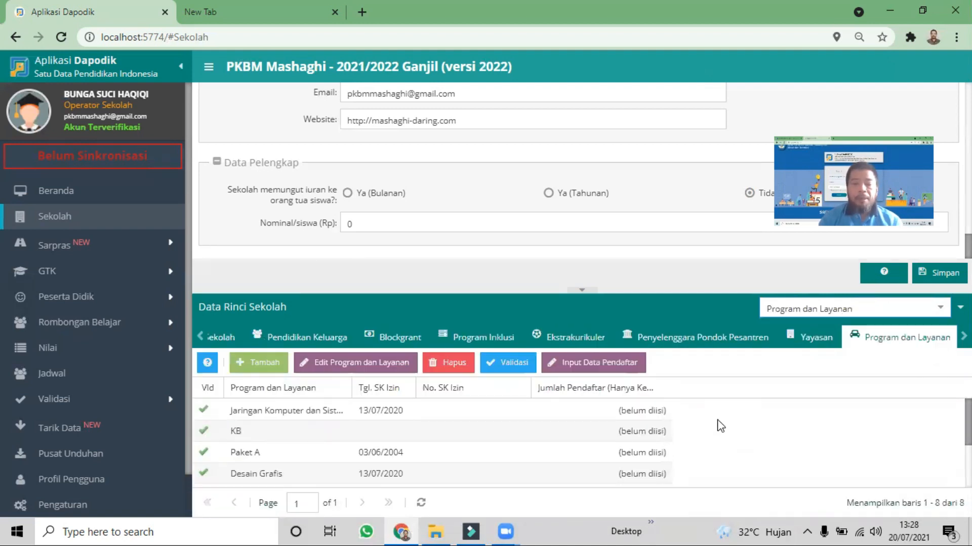
scroll(721, 427, down, 2)
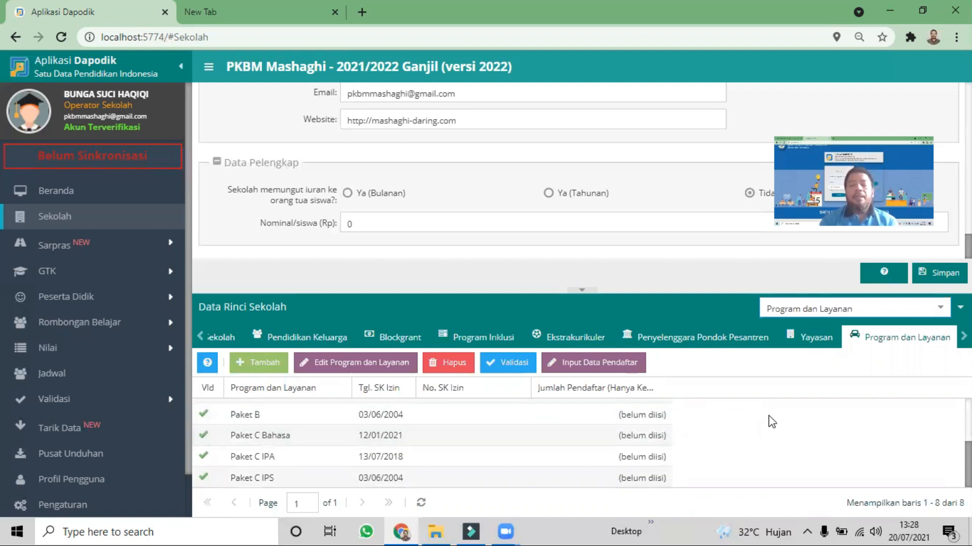
scroll(766, 418, up, 2)
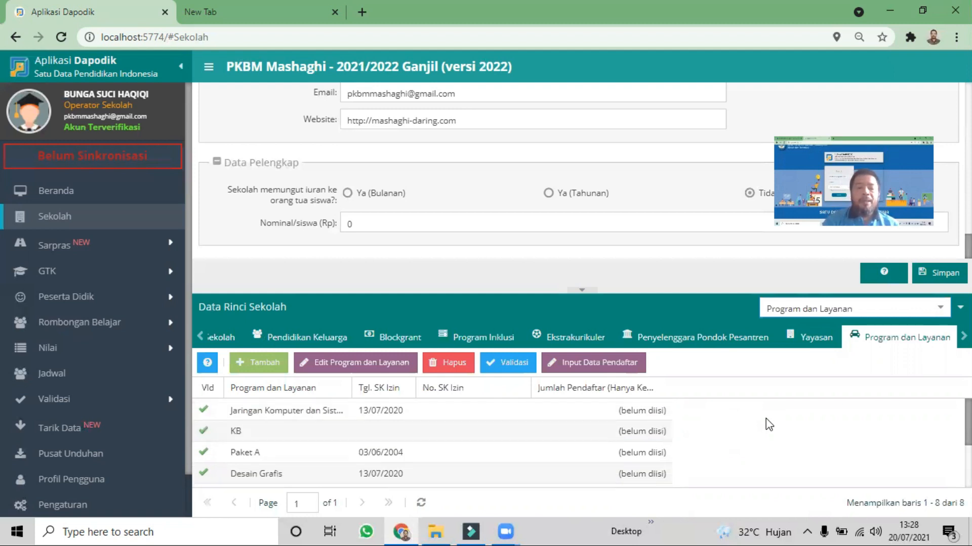
scroll(766, 418, down, 2)
scroll(770, 423, up, 2)
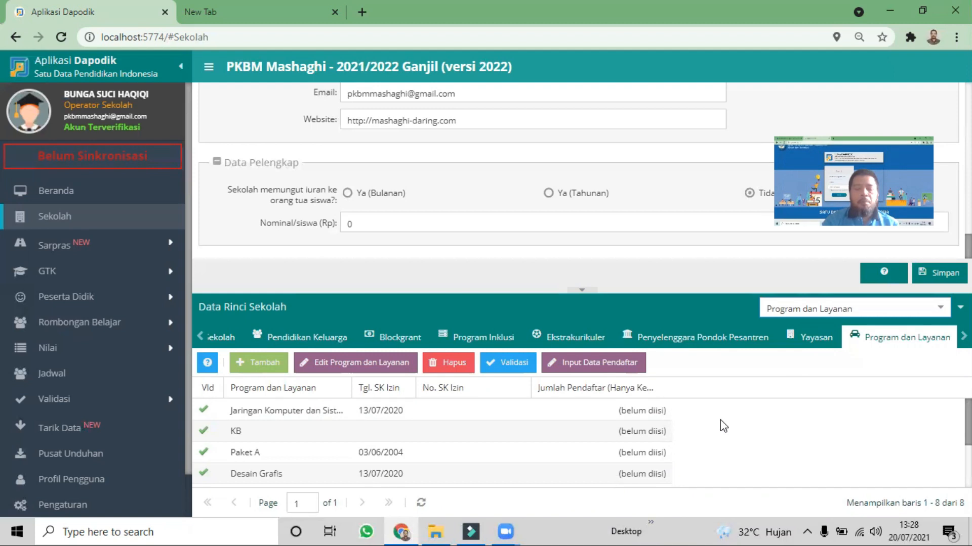
Delete the Jaringan Komputer program dated 13/07/2020 from Program dan Layanan, including its derived data
click(281, 415)
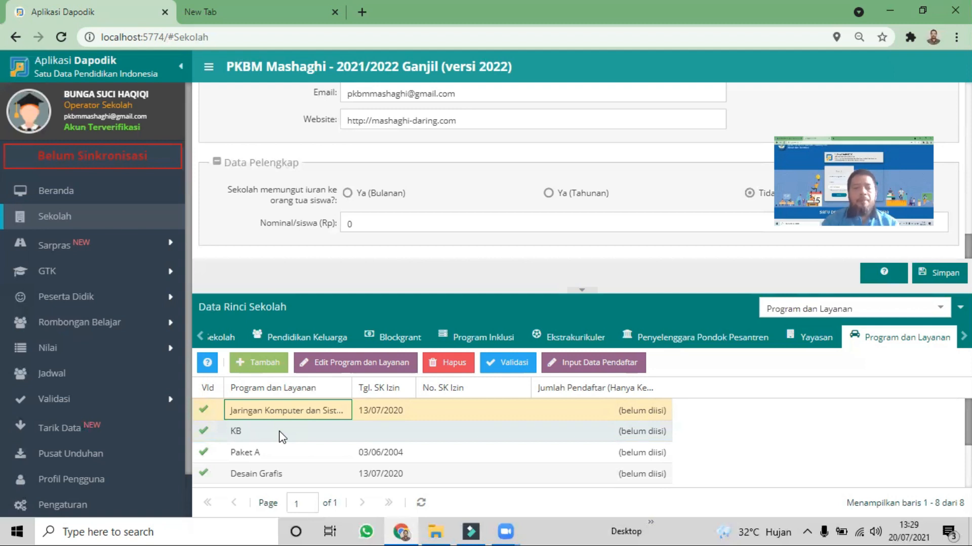
scroll(282, 437, down, 1)
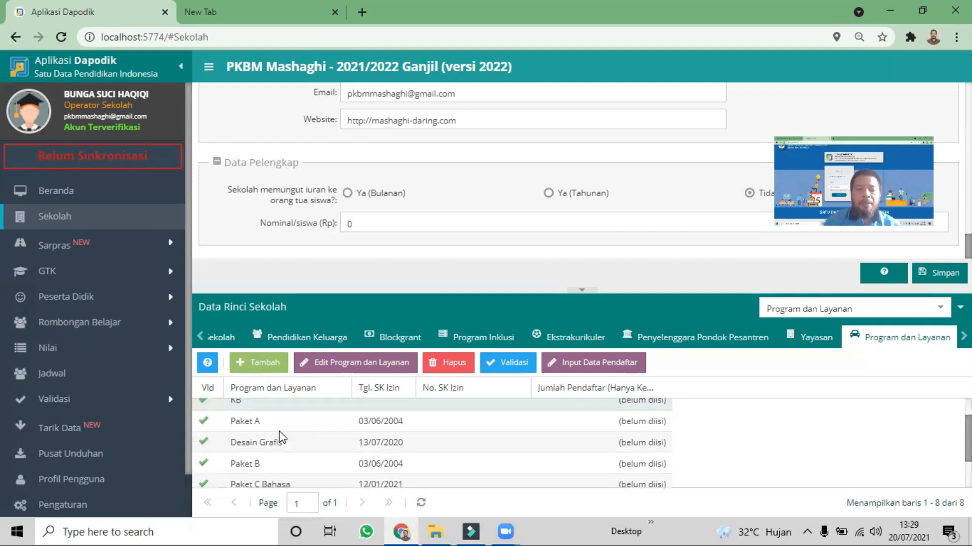
scroll(282, 438, up, 1)
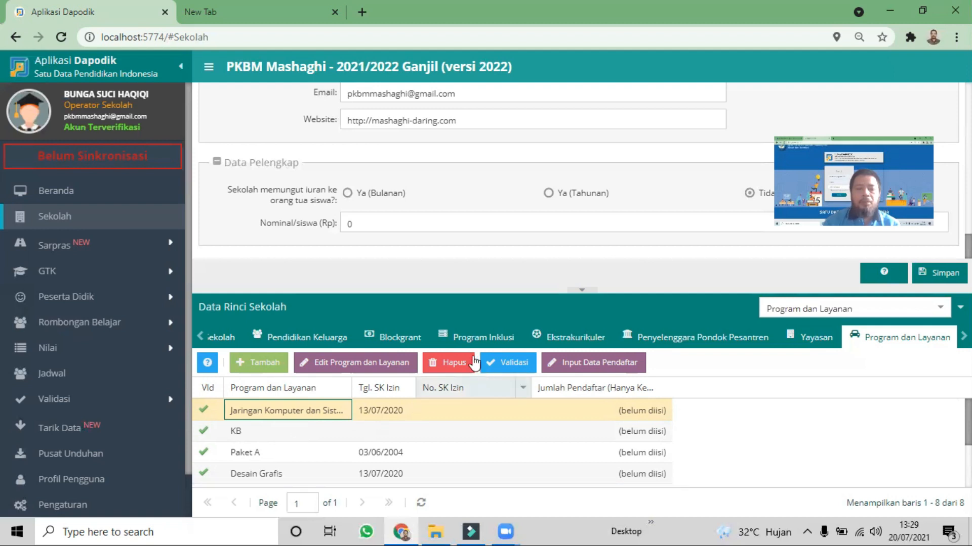
click(448, 362)
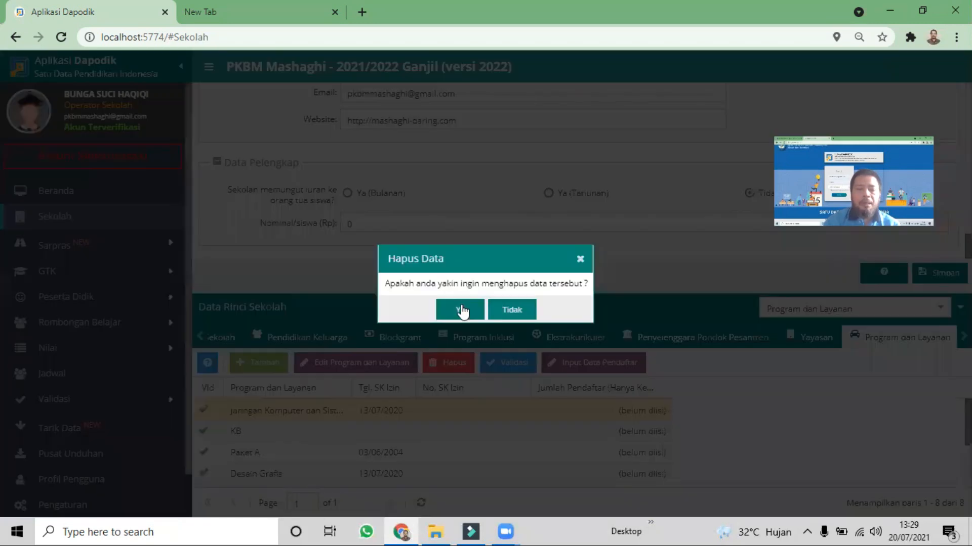
click(462, 310)
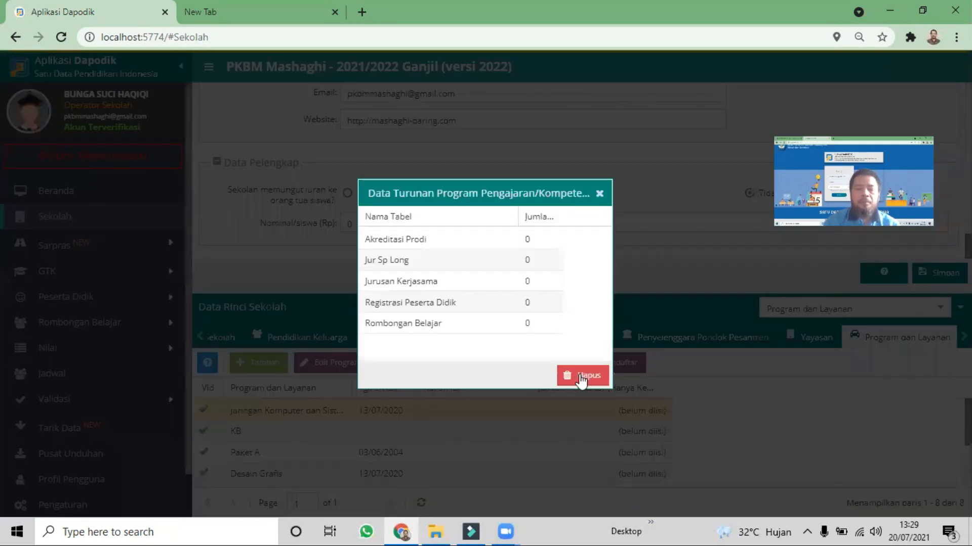
click(580, 376)
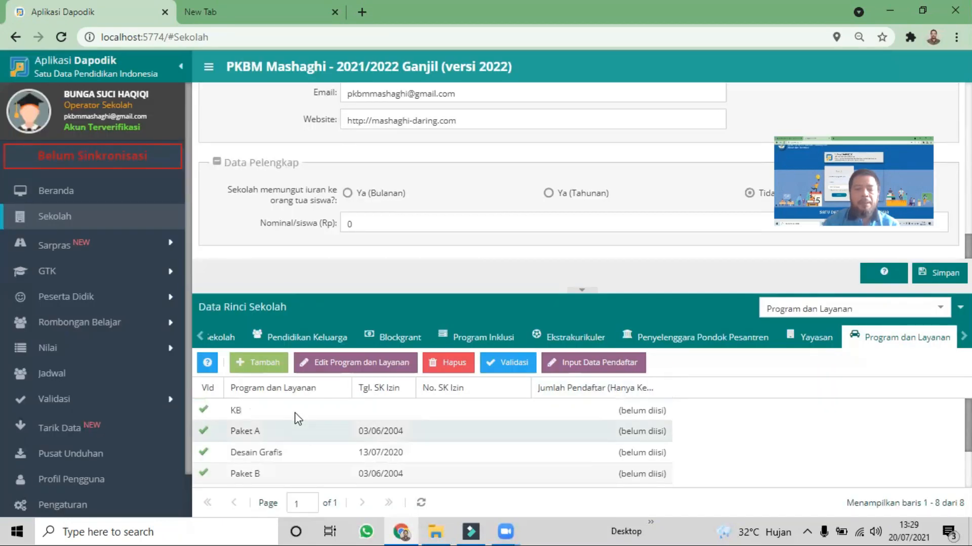
Delete the KB program from Program dan Layanan and dismiss the derived-data deletion dialog for Paket A
click(460, 366)
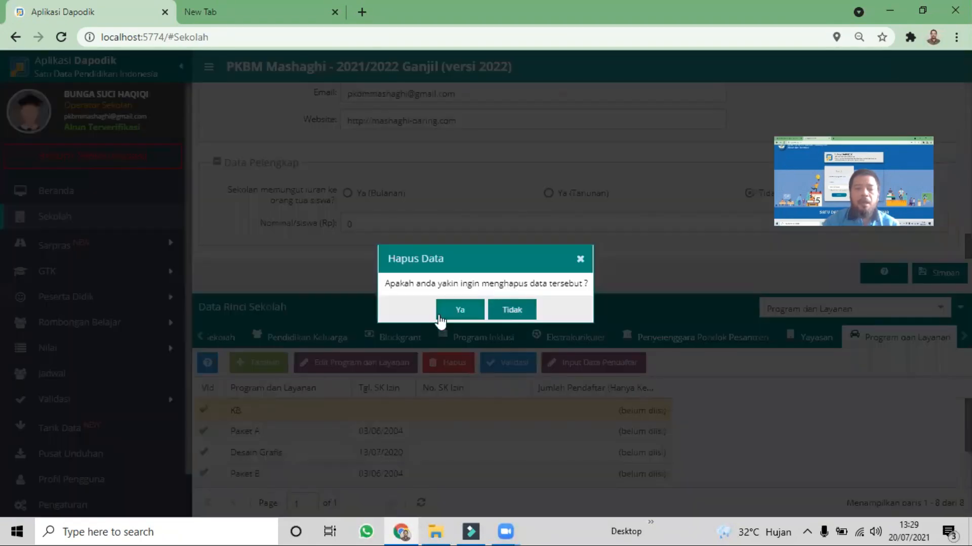
click(469, 310)
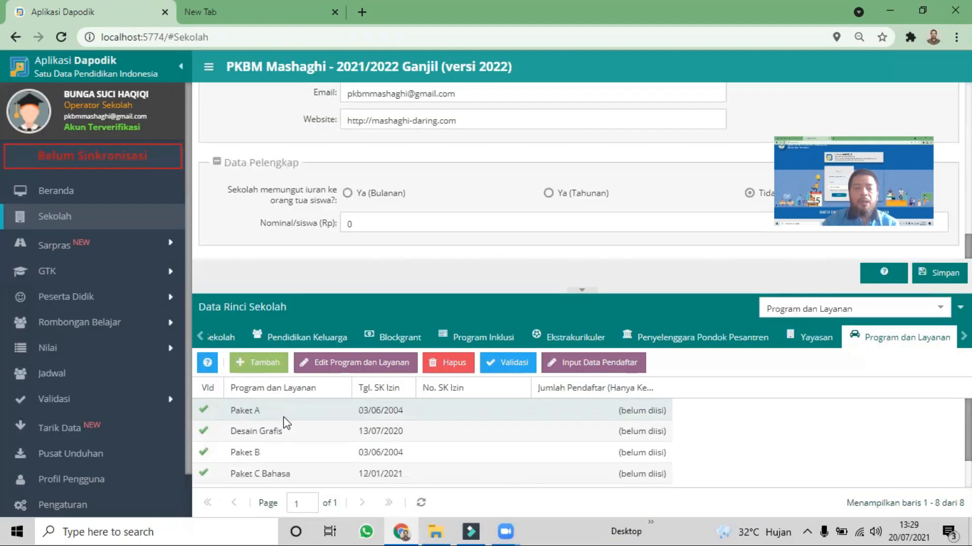
click(459, 362)
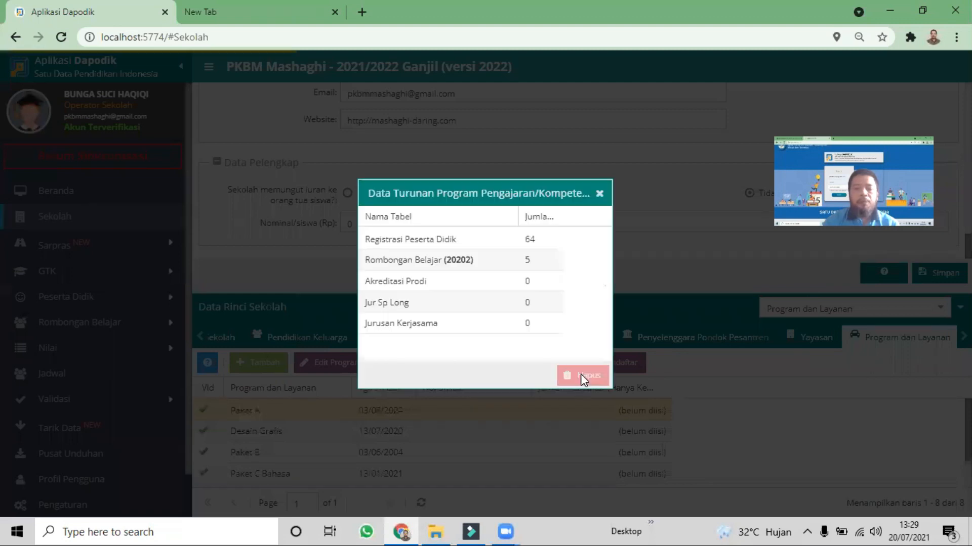
click(599, 194)
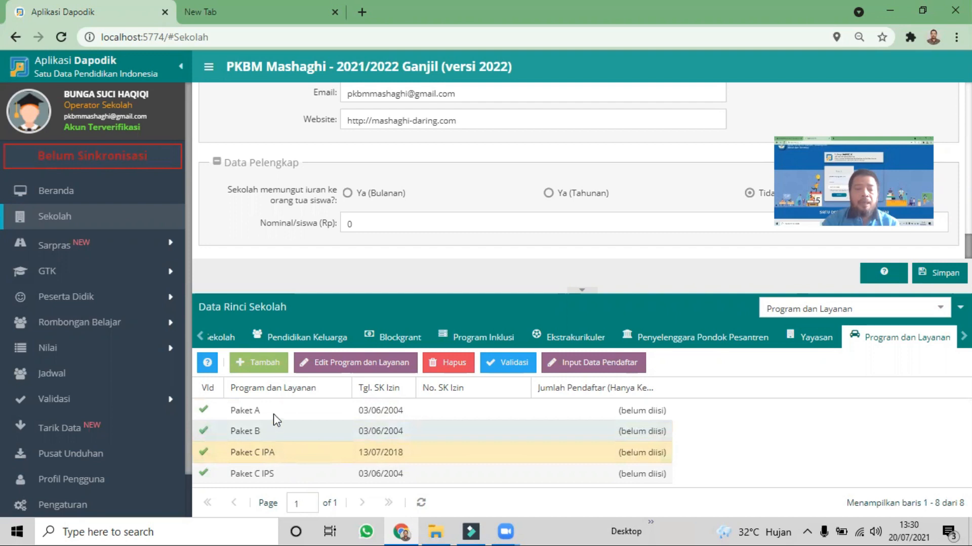
Open the Paket A program for editing, search the program list for "paket a", and reset the search
click(268, 414)
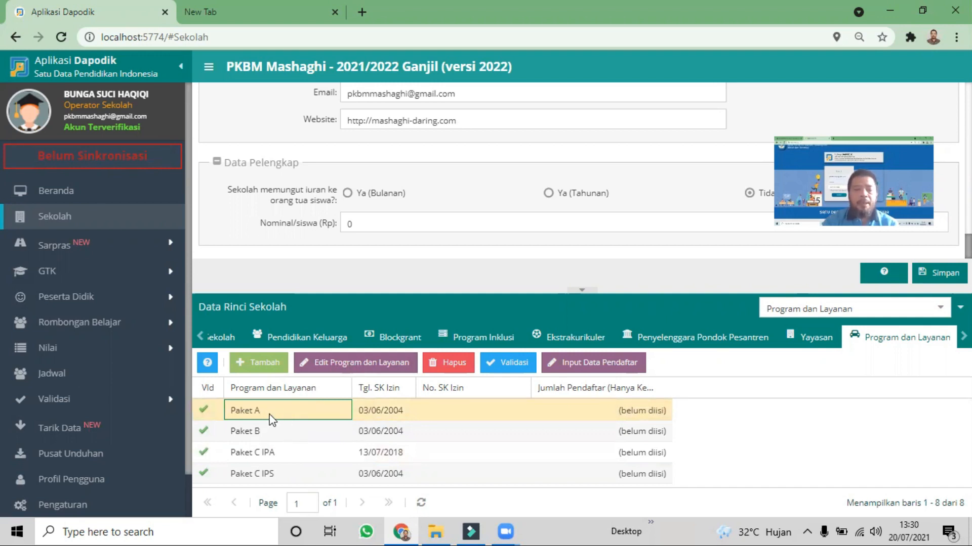
click(362, 368)
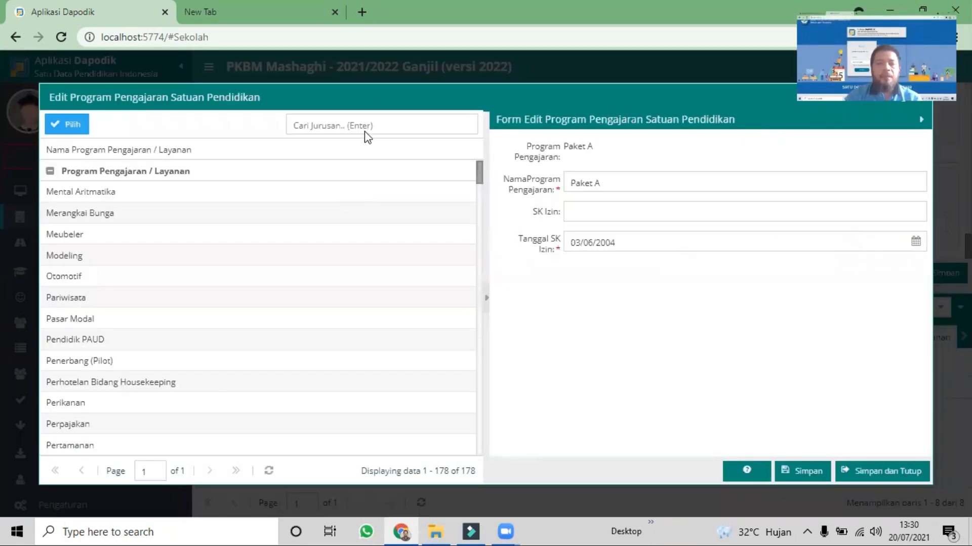
click(372, 127)
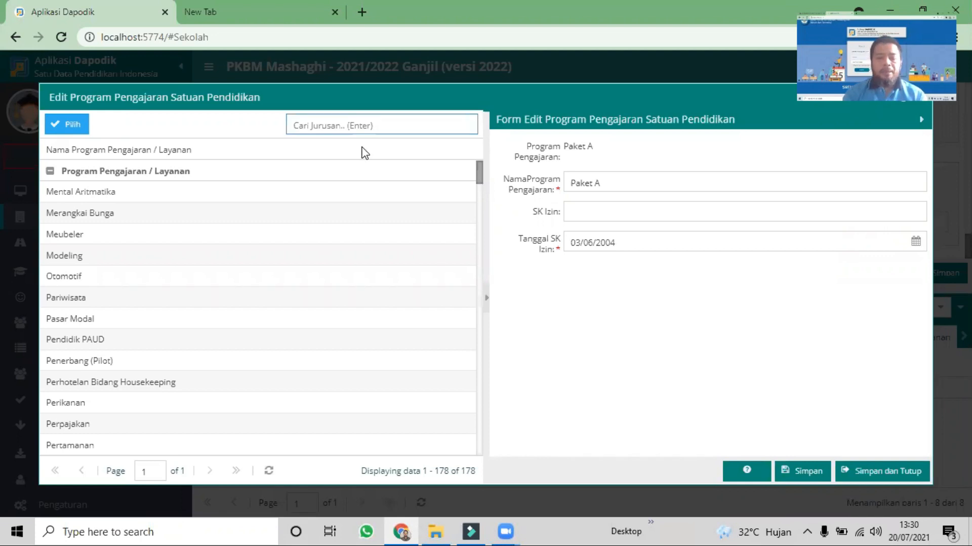
text(paket a)
key(Return)
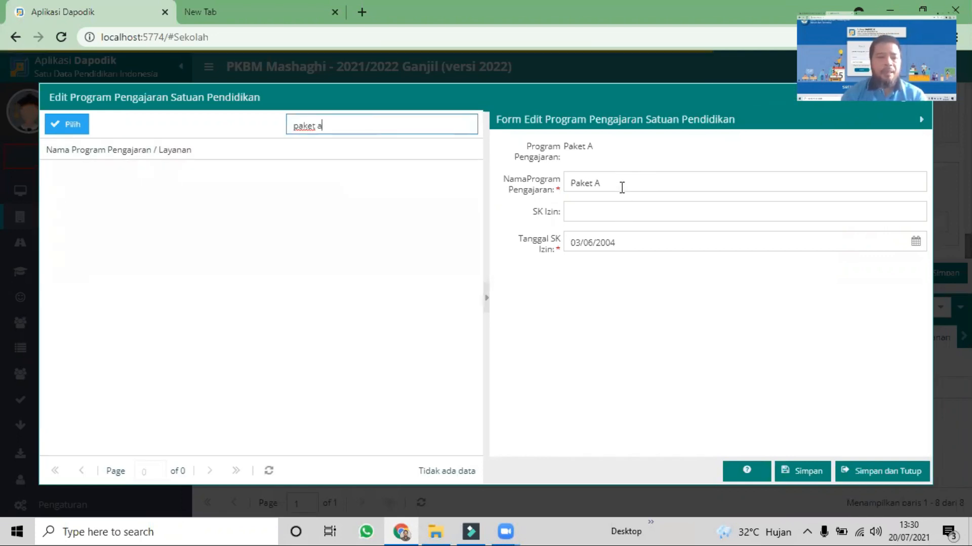
key(ctrl+a)
key(BackSpace)
key(Return)
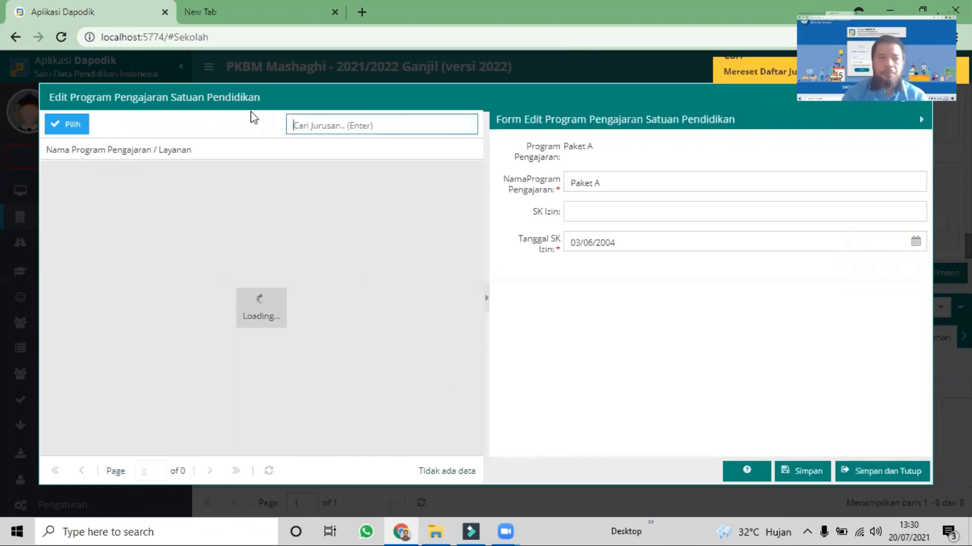
click(593, 187)
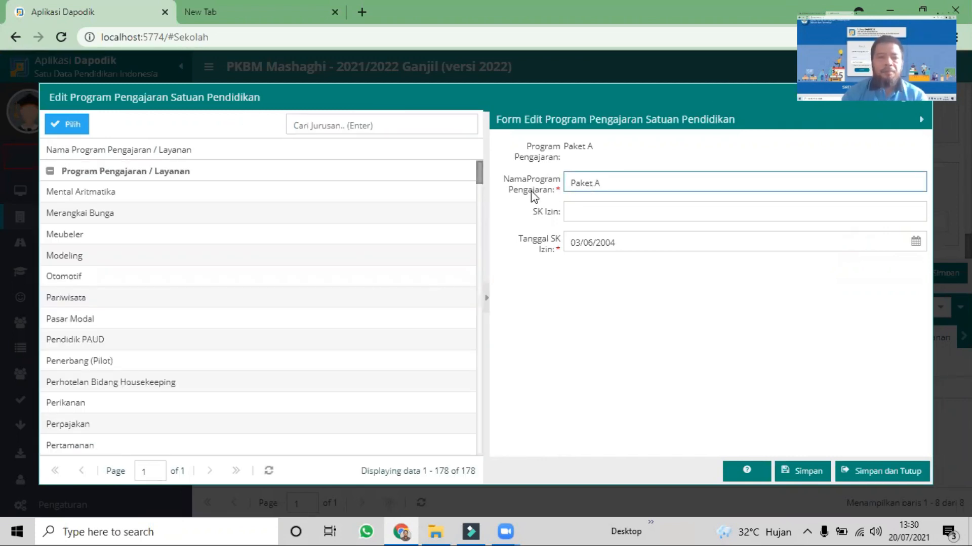
Replace the Paket A entry's program with Mental Aritmatika and save the form
click(98, 201)
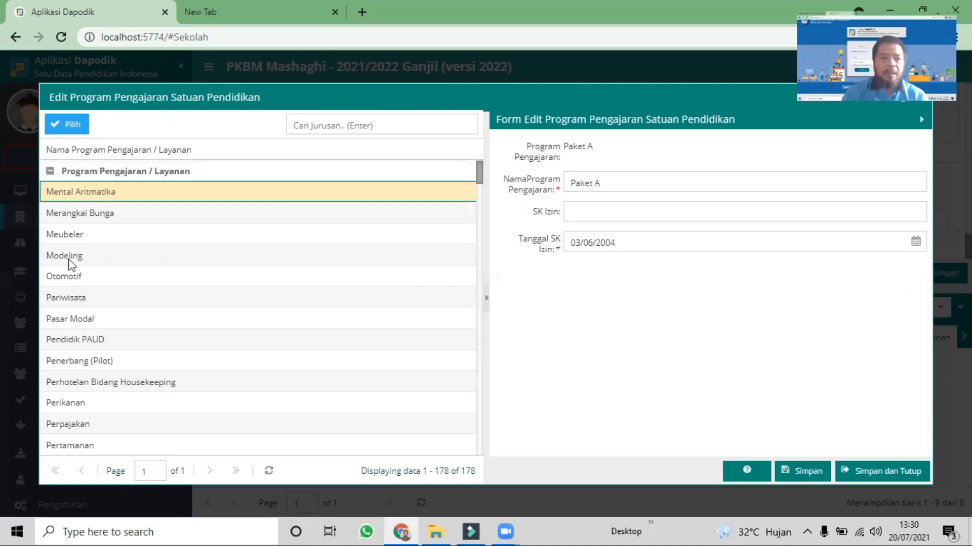
click(74, 129)
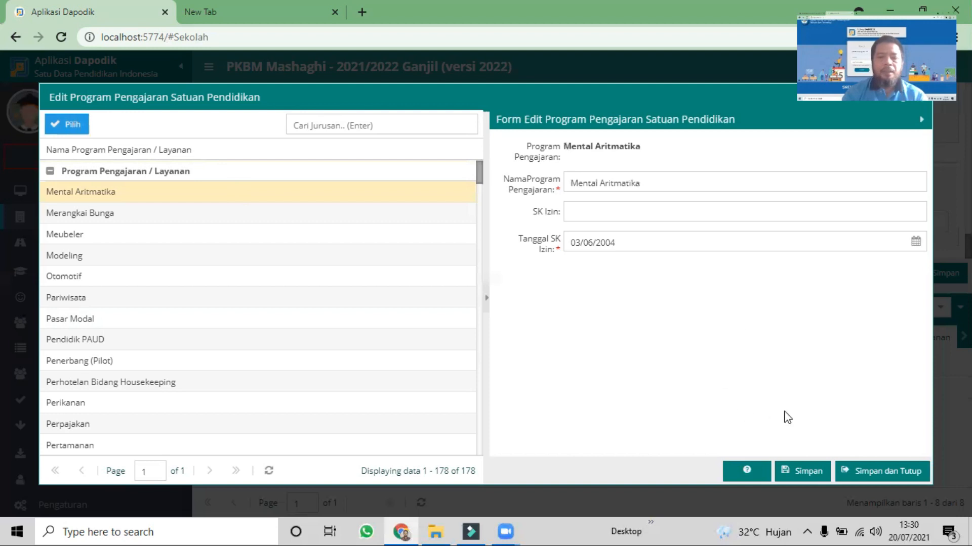
click(795, 474)
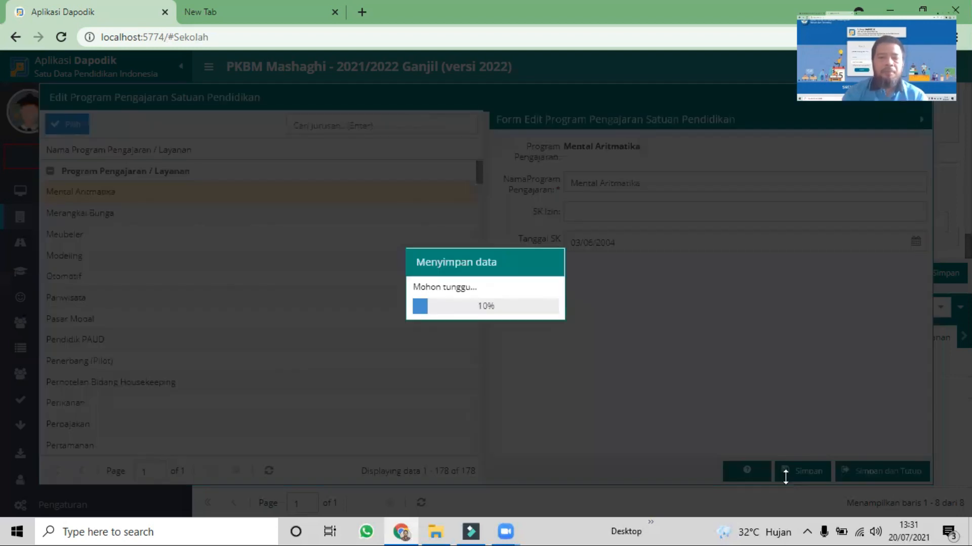
Search the program list for "Paket A", assign Paket A back to the entry, and close the edit form
click(324, 124)
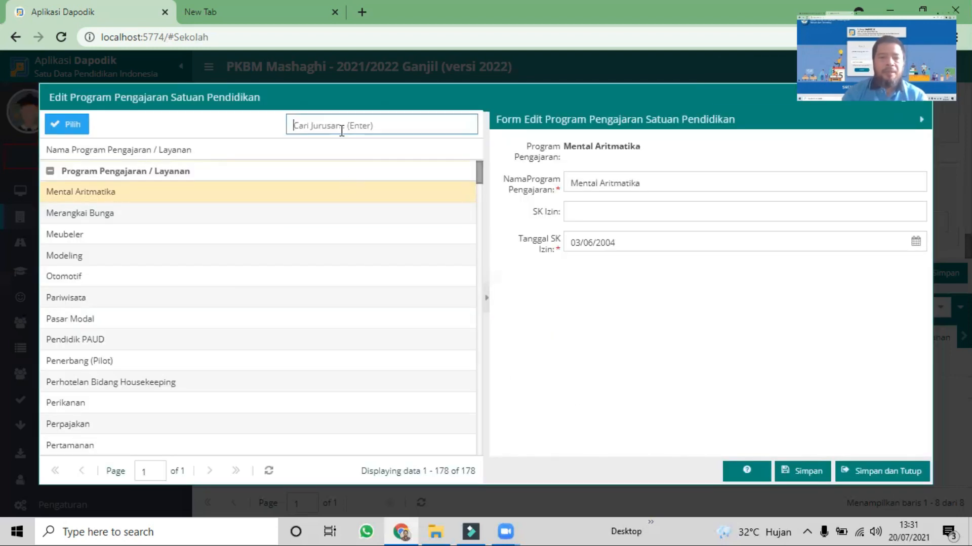
text(Paket A)
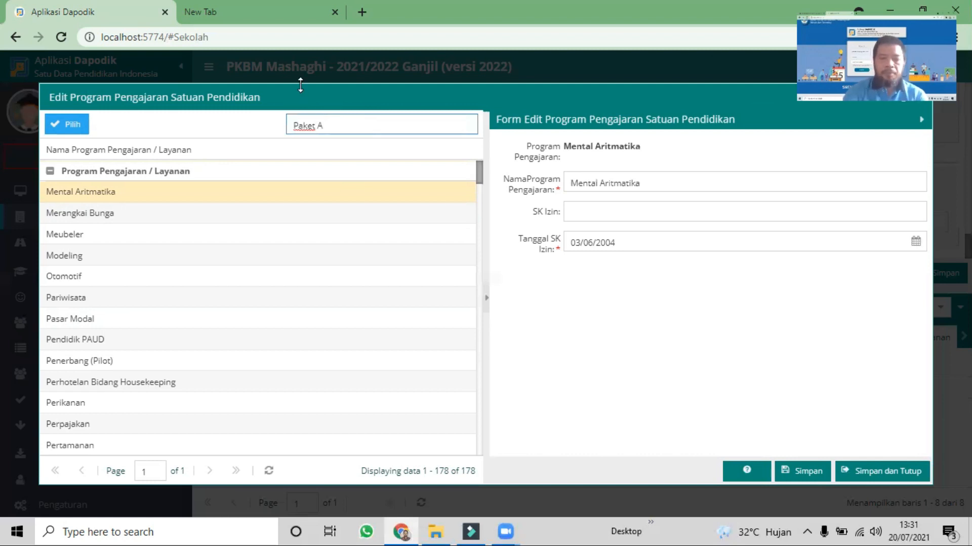
key(Return)
click(92, 196)
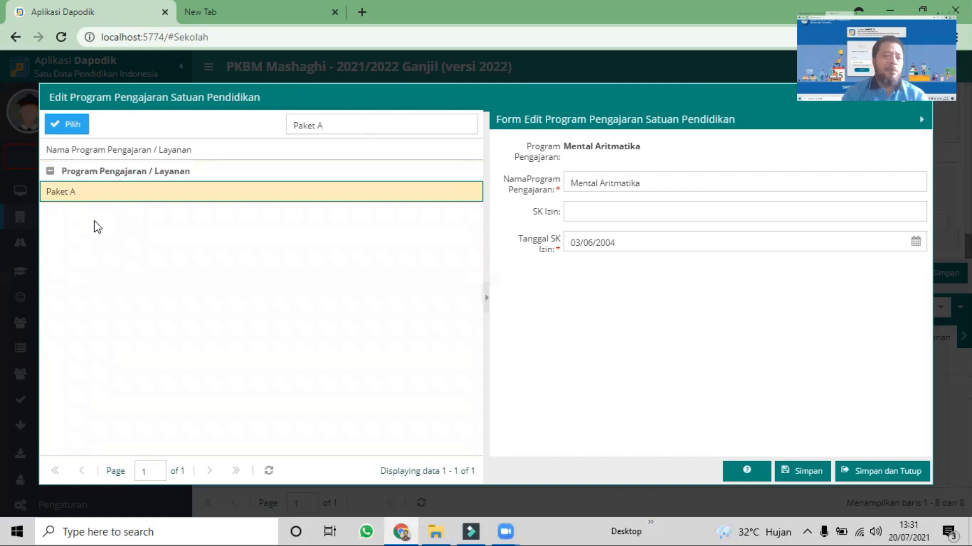
click(71, 126)
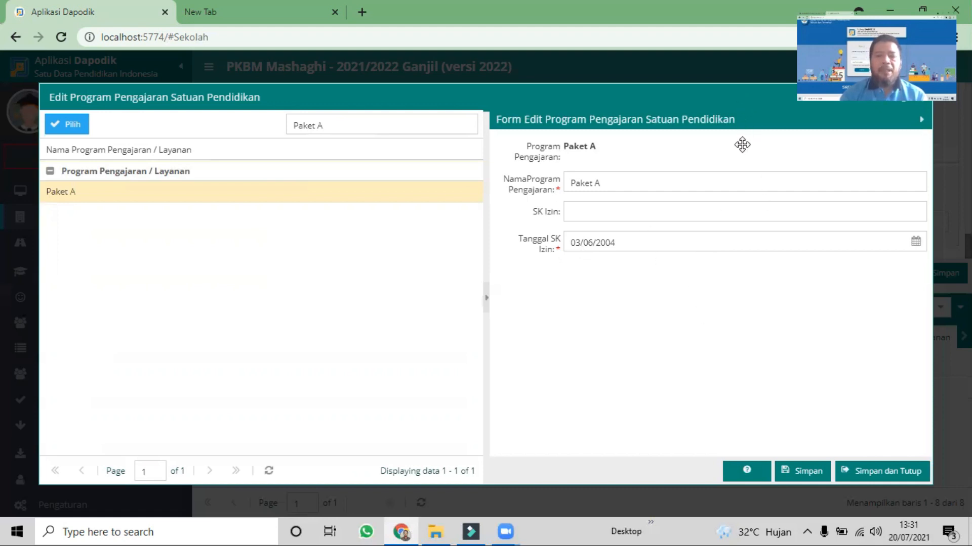
drag(930, 93, 927, 139)
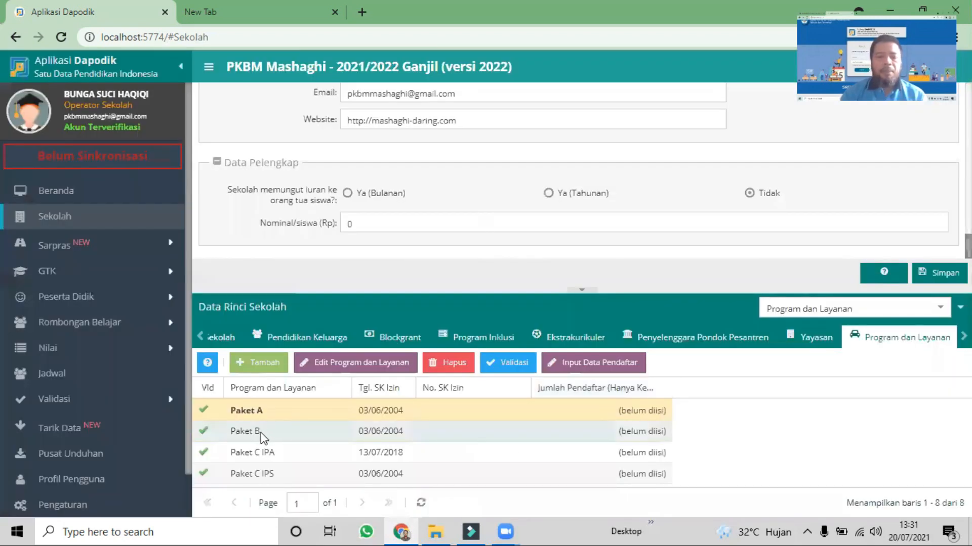
Open the Paket B entry for editing, replace its program with Mental Aritmatika, and save it
click(260, 433)
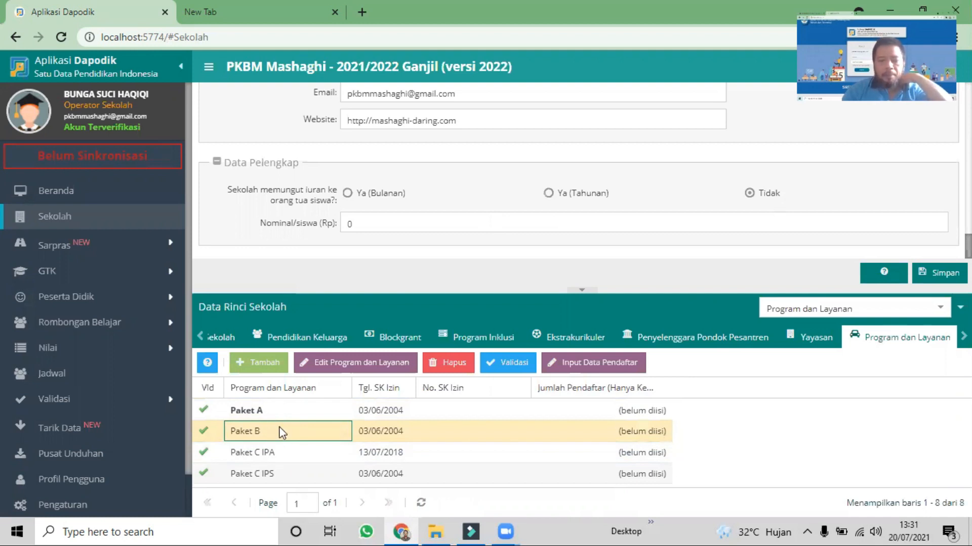
click(361, 364)
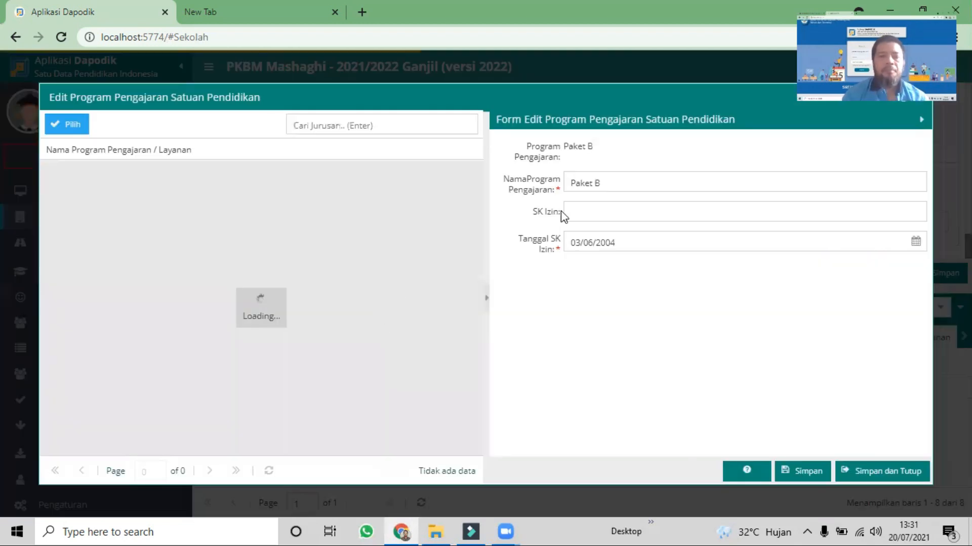
click(590, 181)
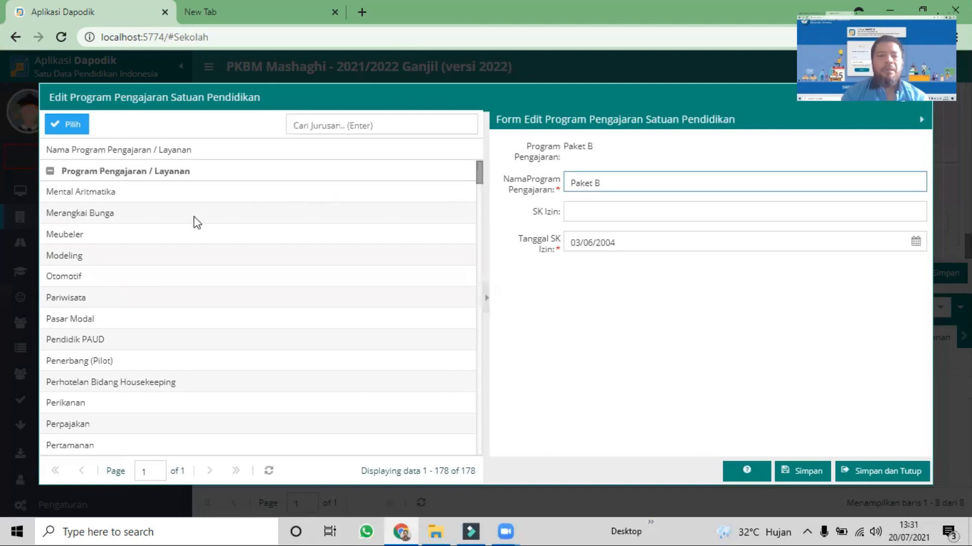
click(95, 190)
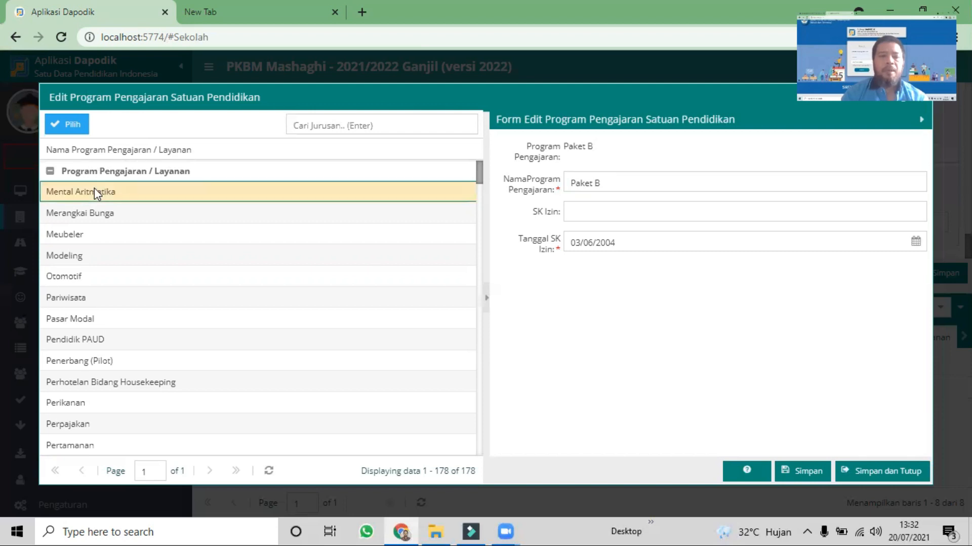
click(72, 130)
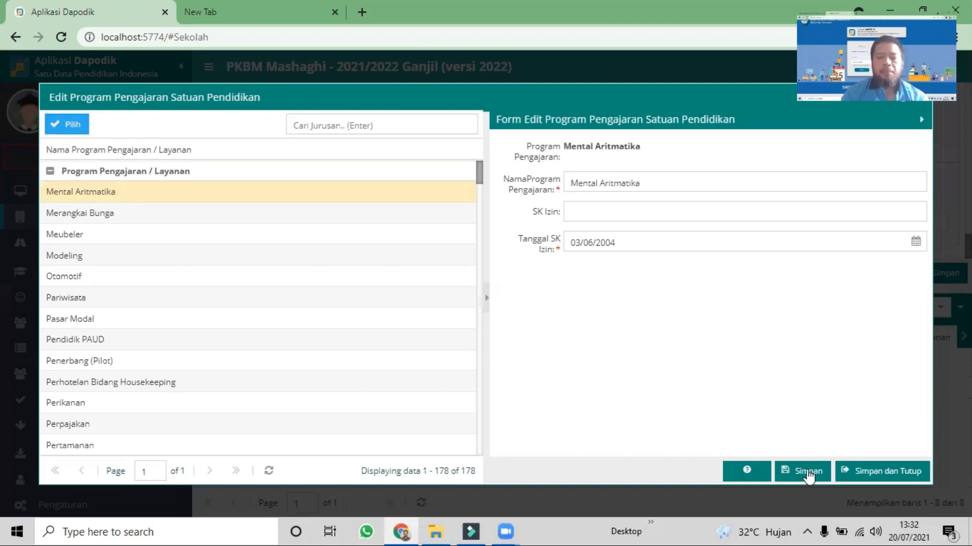
click(806, 469)
Search the program list for "paket b", assign Paket B back to the entry, and save and close the form
click(357, 125)
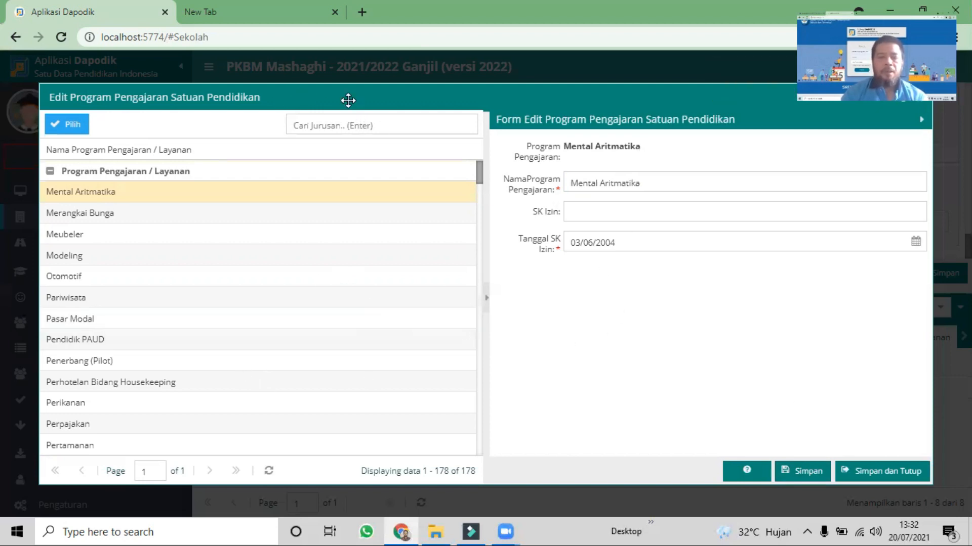
text(pak)
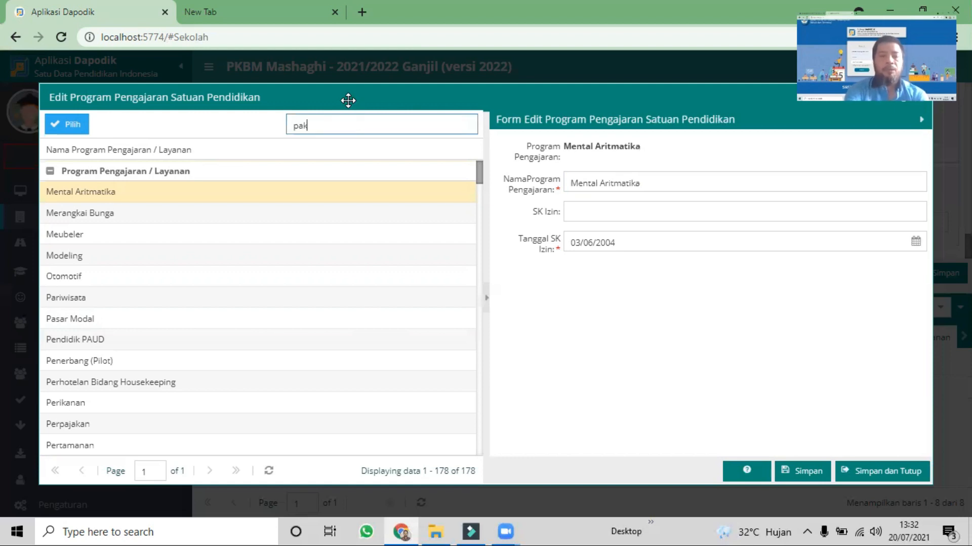
text(et b)
key(Return)
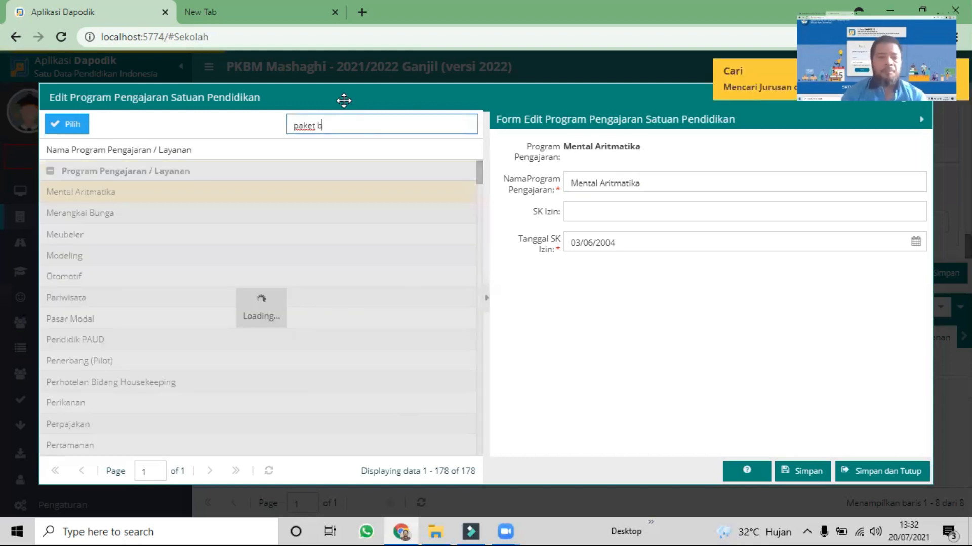
click(124, 195)
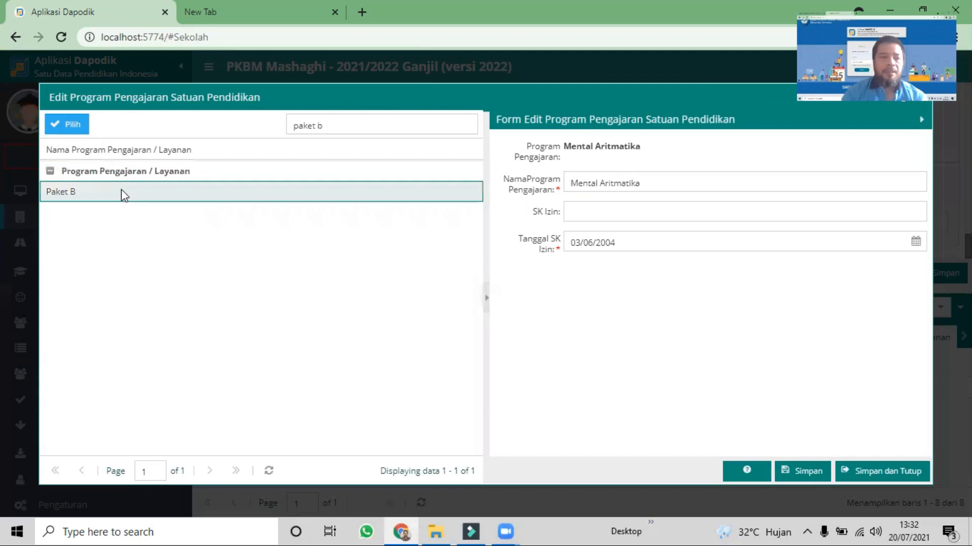
click(73, 132)
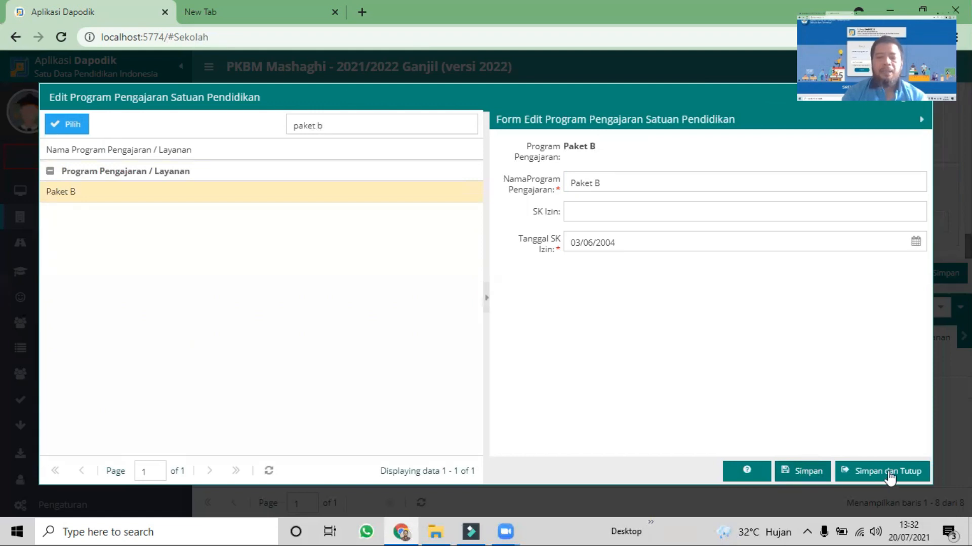
click(860, 472)
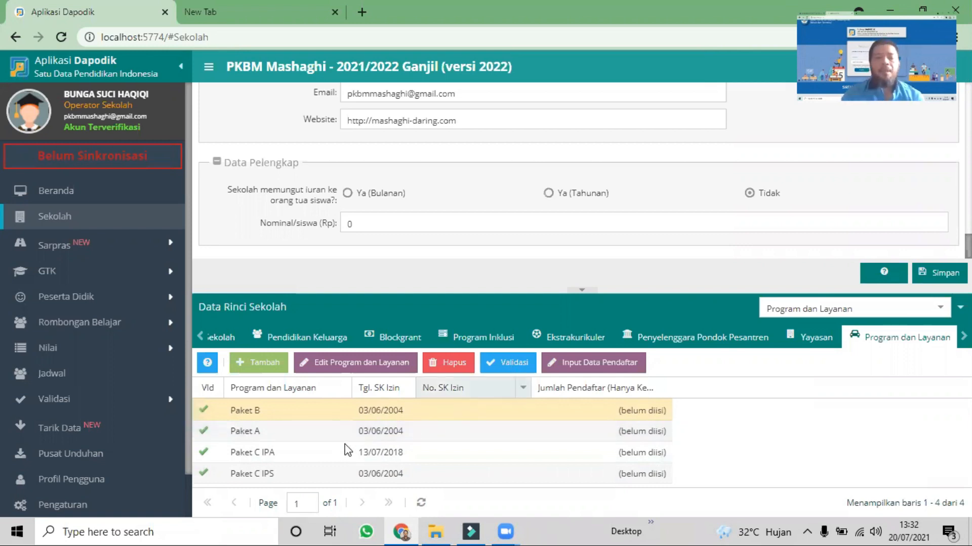
Reopen the Paket B edit form to review its program name and SK Izin date, and close it without changes
click(325, 412)
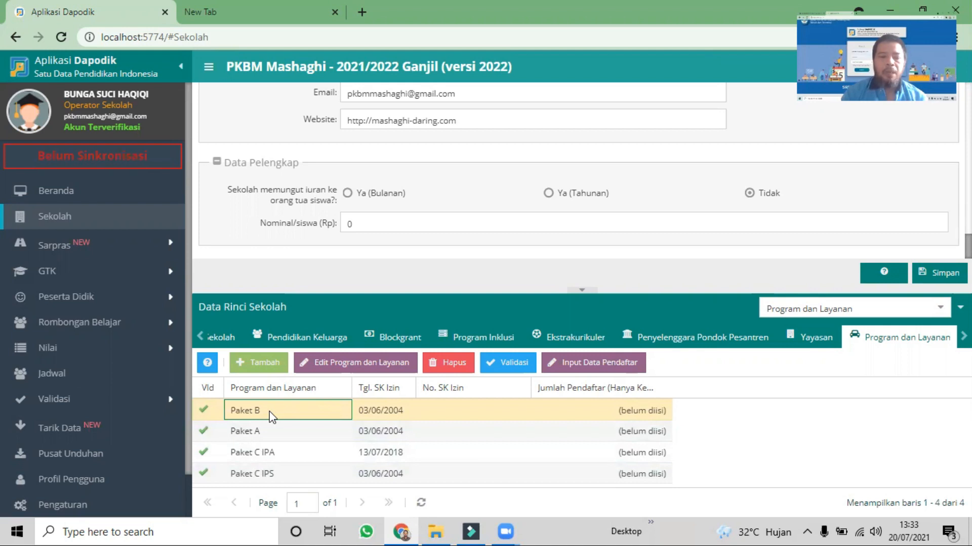
click(349, 365)
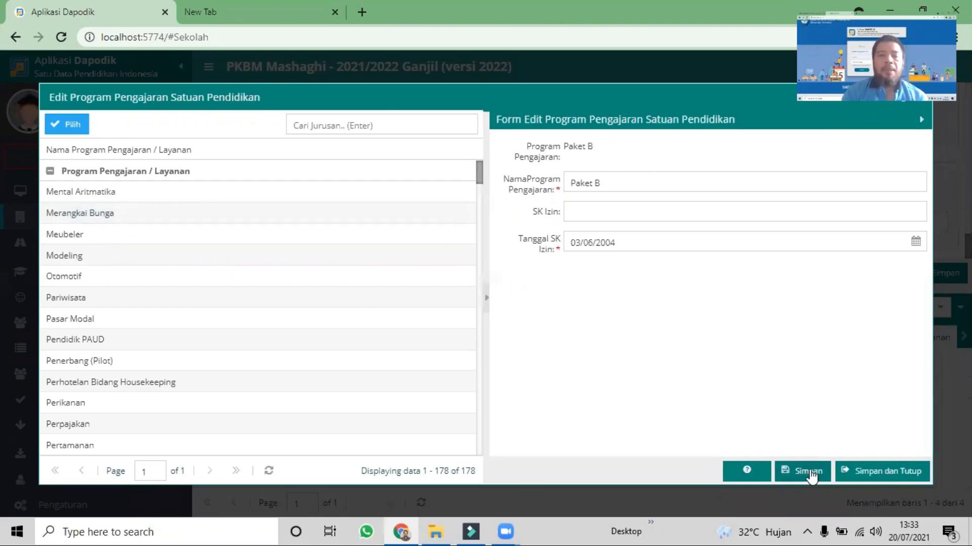
click(920, 99)
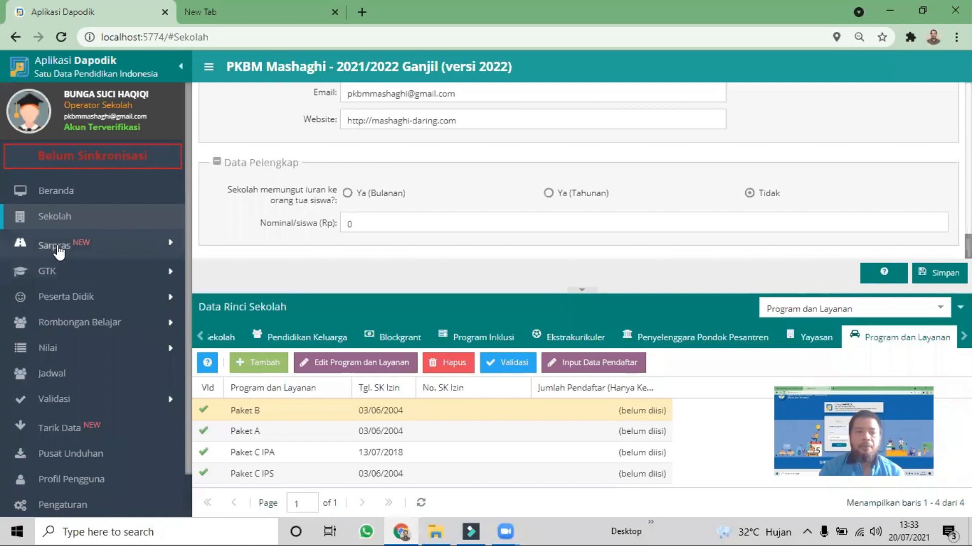
Open the Sarpras Tanah & Bangunan data and select the PPS AT-TAUFIQ land record
click(60, 249)
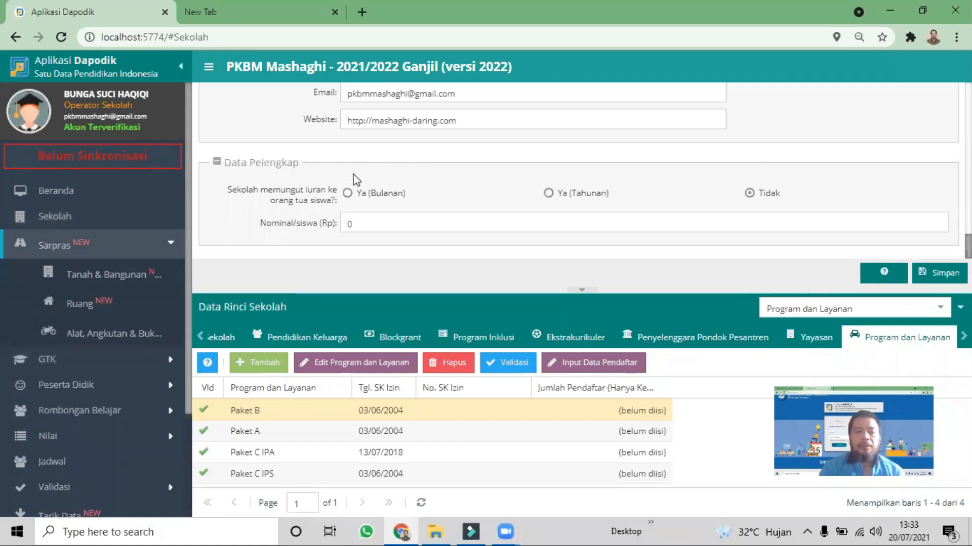
click(107, 276)
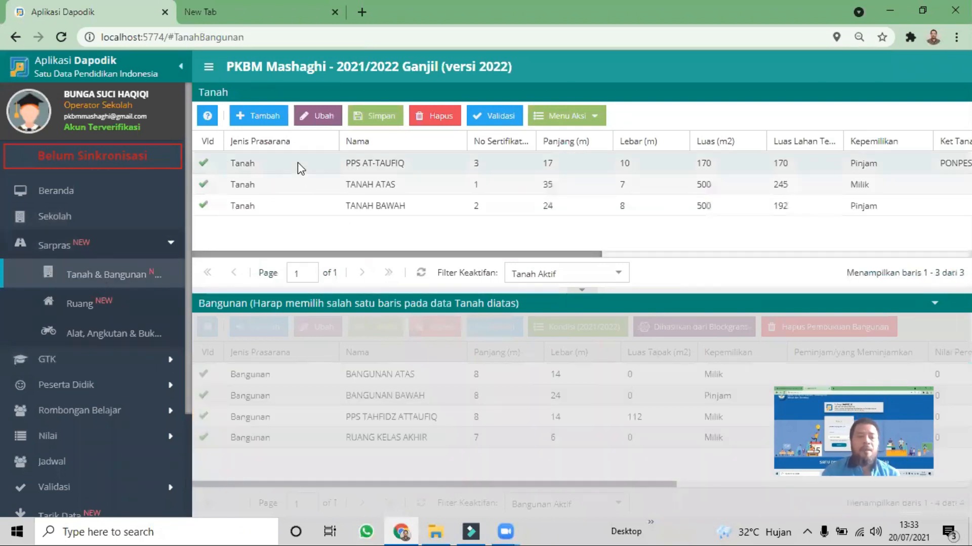
click(297, 167)
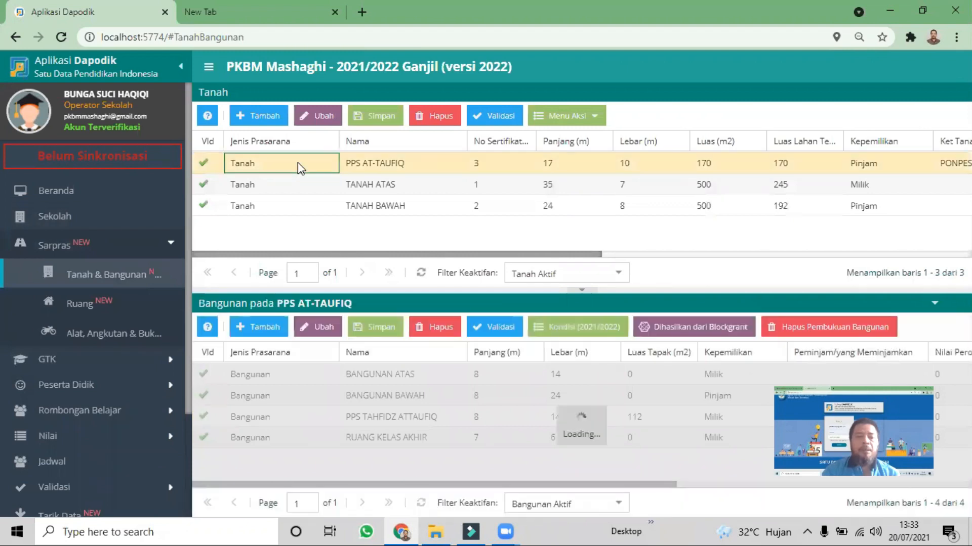
Copy the periodic data from TA 2020/2021 semester 2 with Salin Data Periodik while PPS AT-TAUFIQ is selected
click(599, 116)
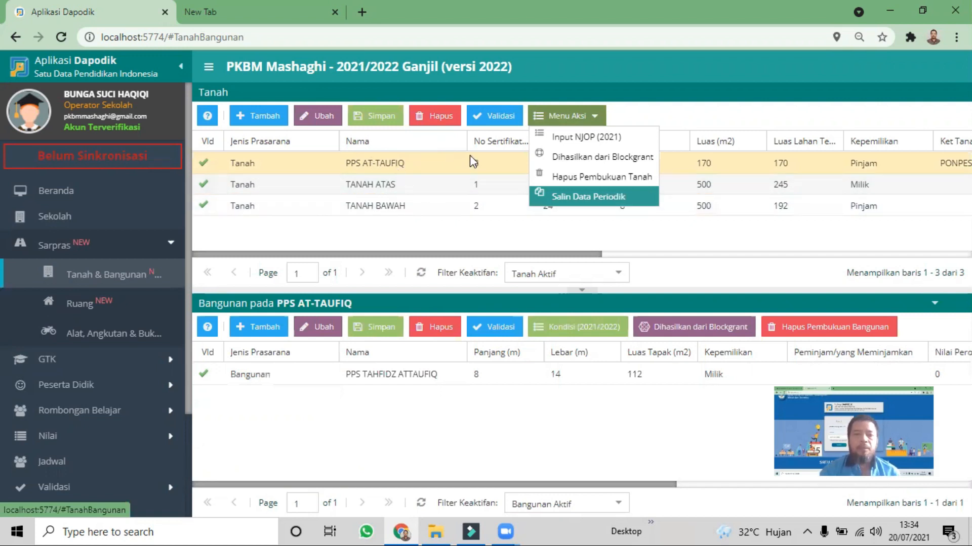
click(403, 166)
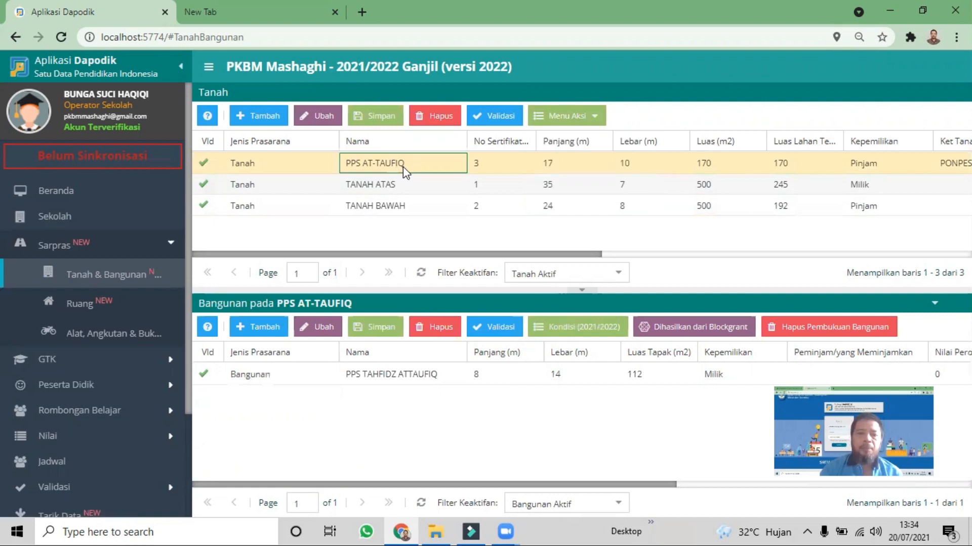
click(586, 121)
click(586, 121)
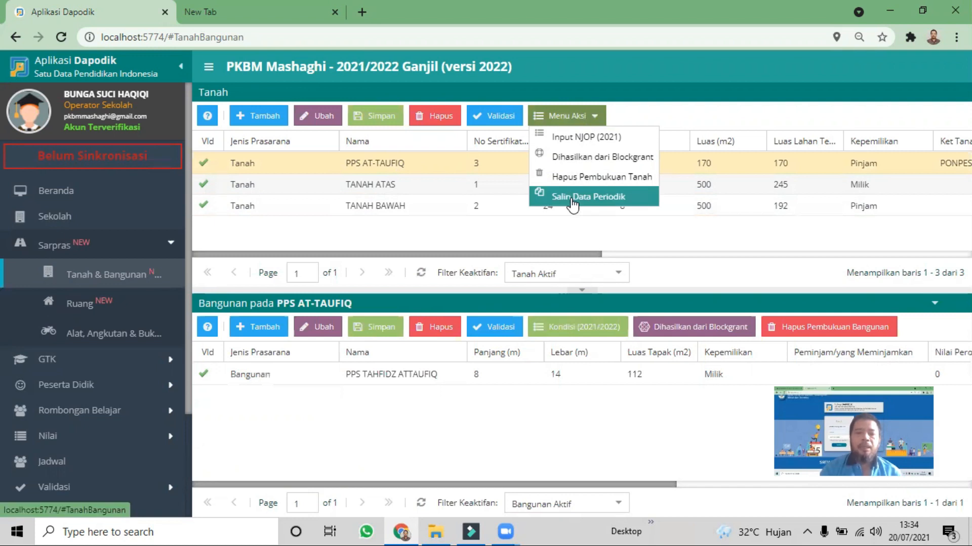
click(572, 200)
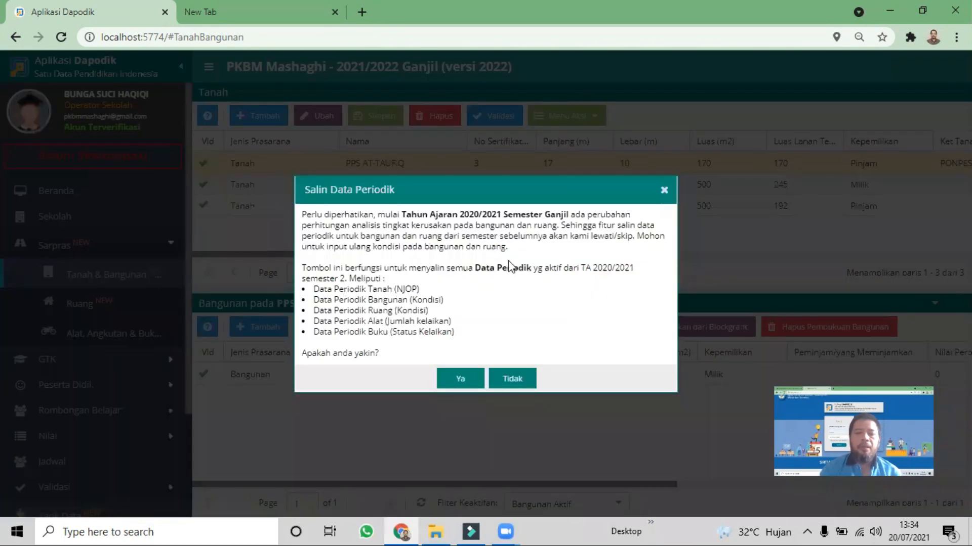
click(465, 381)
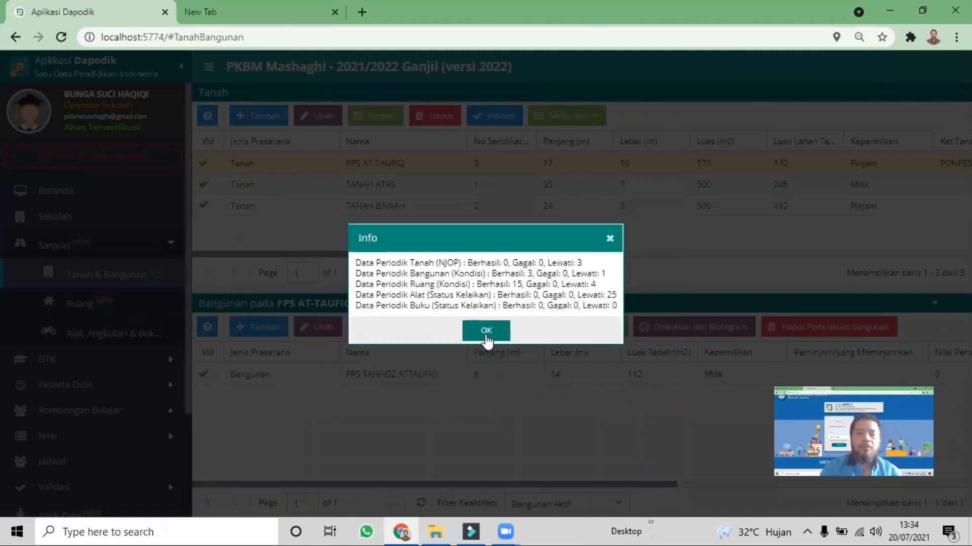
click(486, 332)
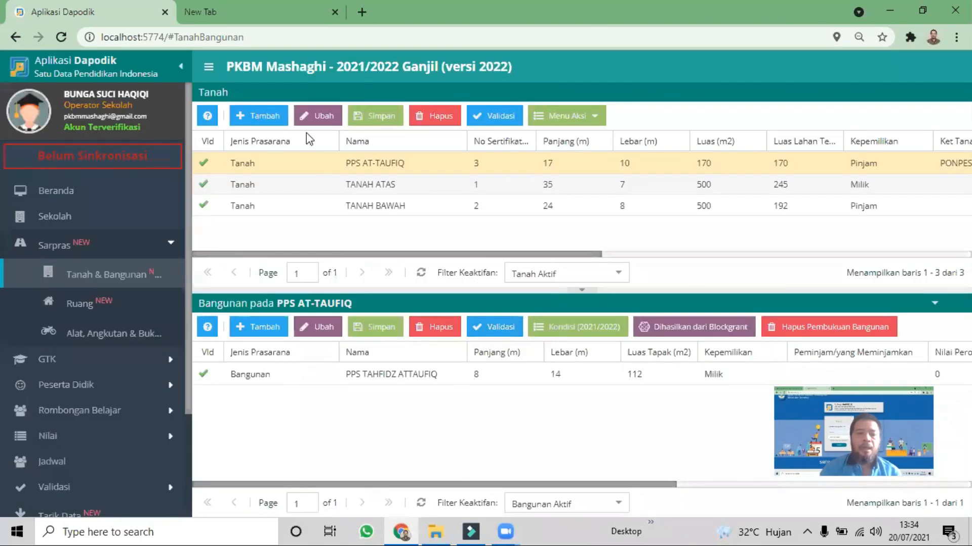
Edit the PPS AT-TAUFIQ land record, copy the school's address into its Lokasi Tanah section, and save it
click(315, 119)
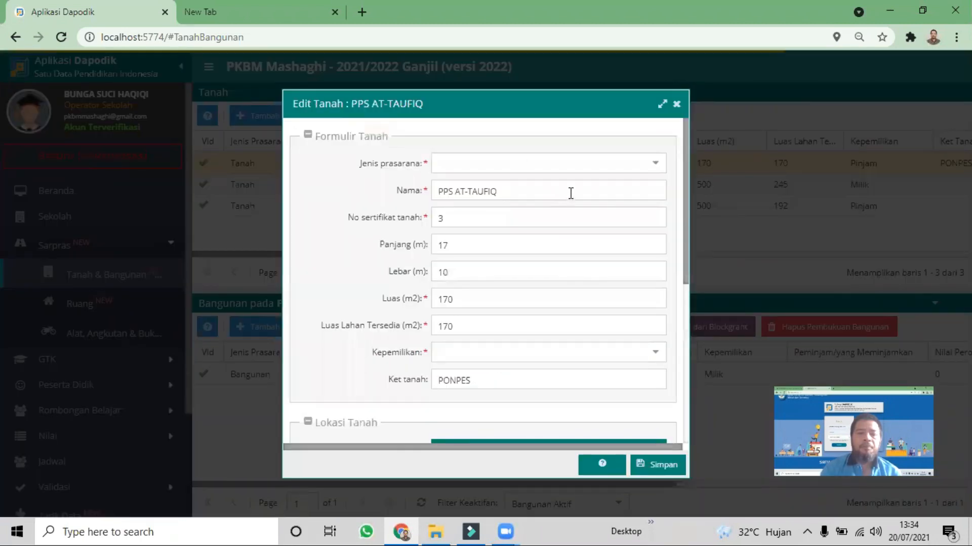
scroll(570, 193, down, 5)
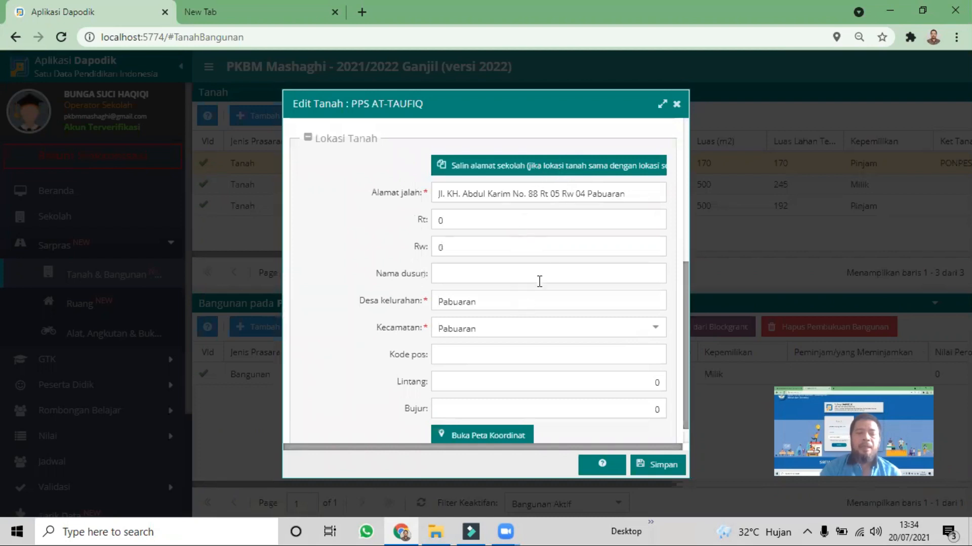
scroll(544, 294, up, 1)
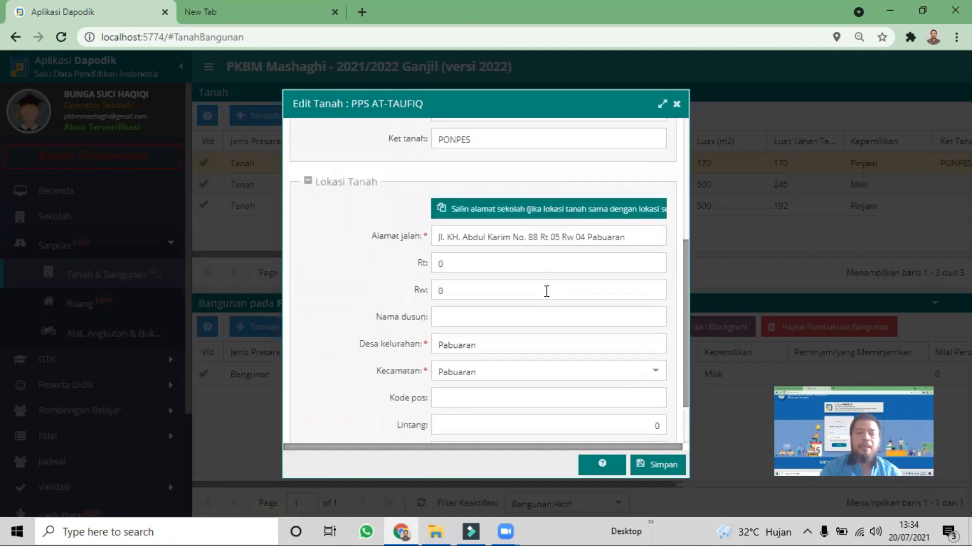
click(563, 214)
scroll(584, 308, down, 2)
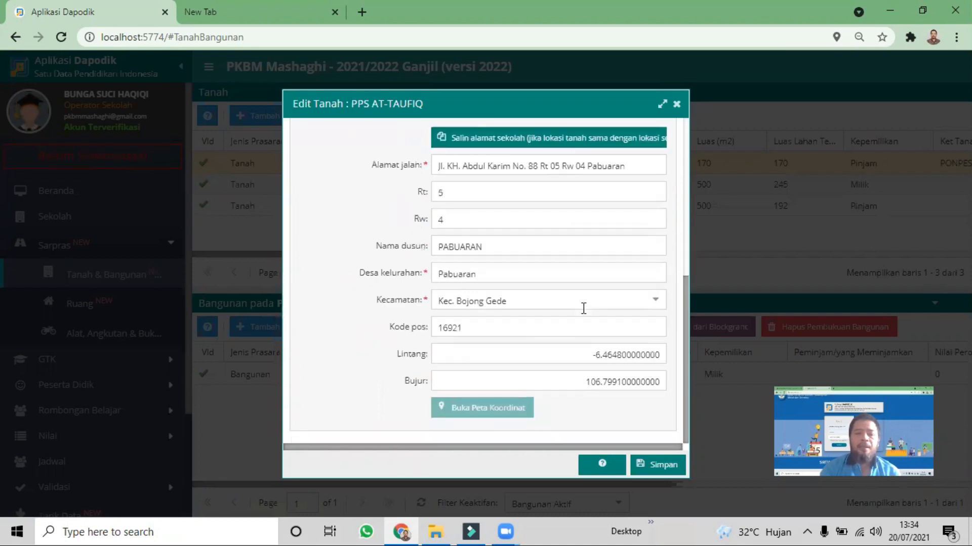
click(657, 466)
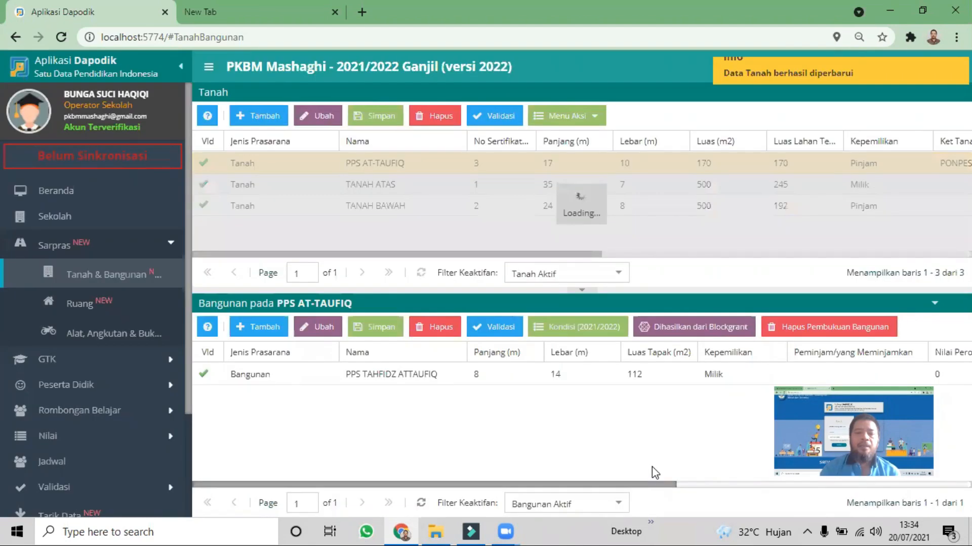
Select the TANAH ATAS land record and run Salin Data Periodik for it
click(375, 191)
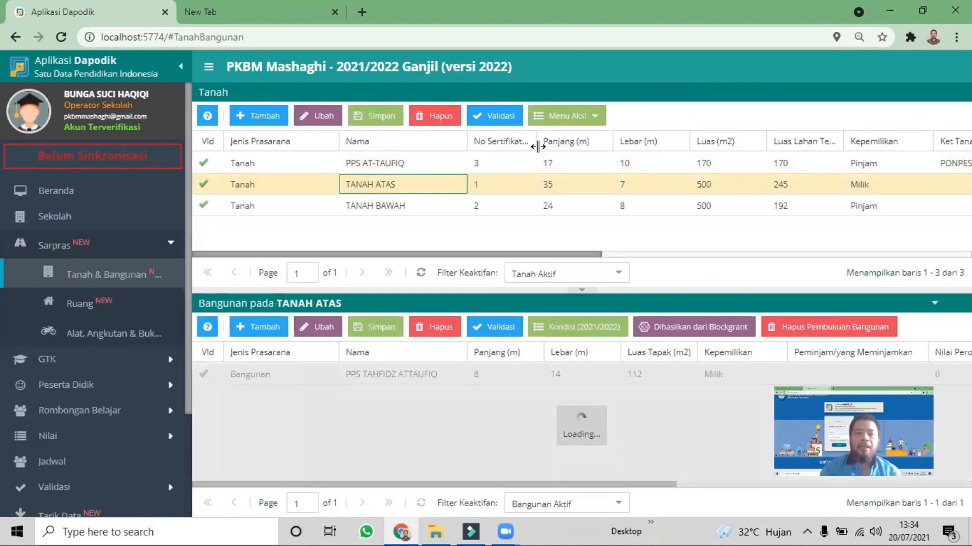
click(594, 117)
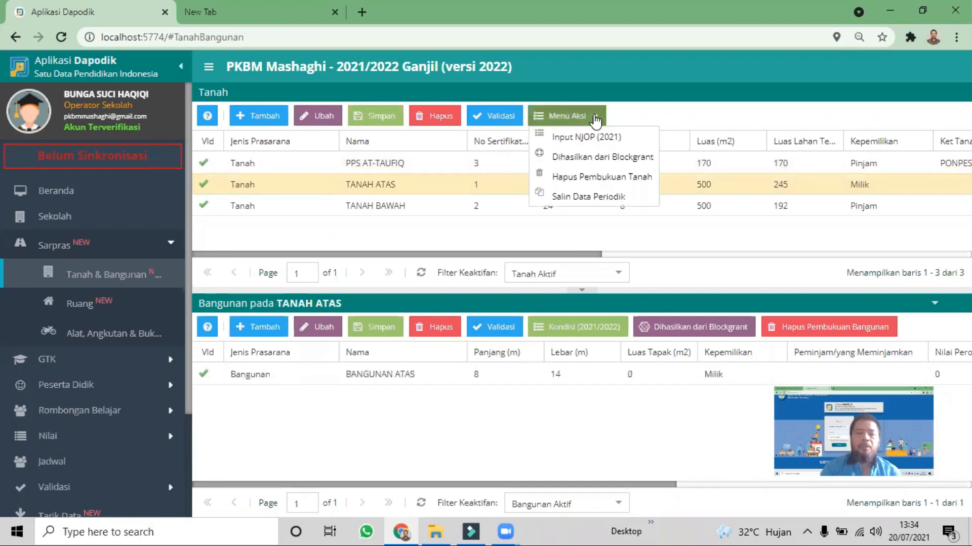
click(579, 117)
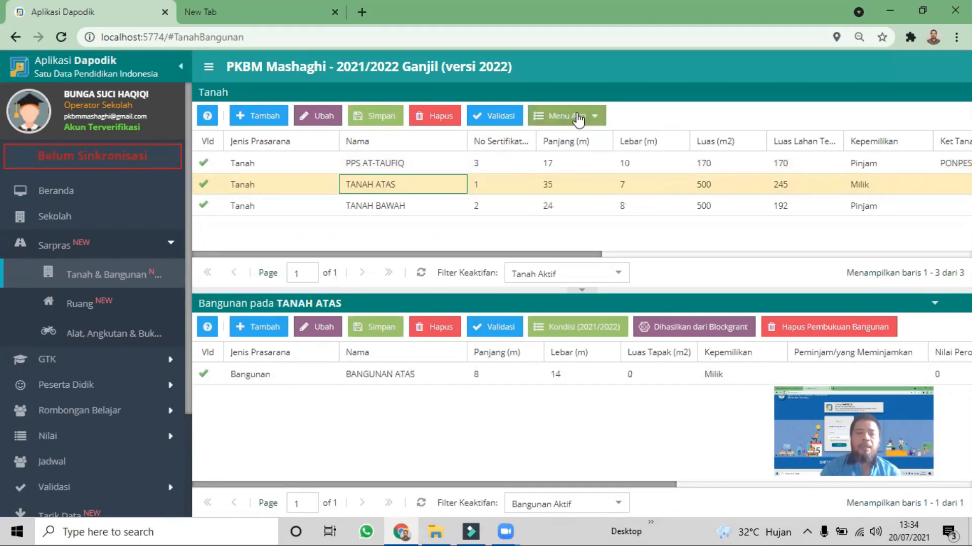
click(578, 116)
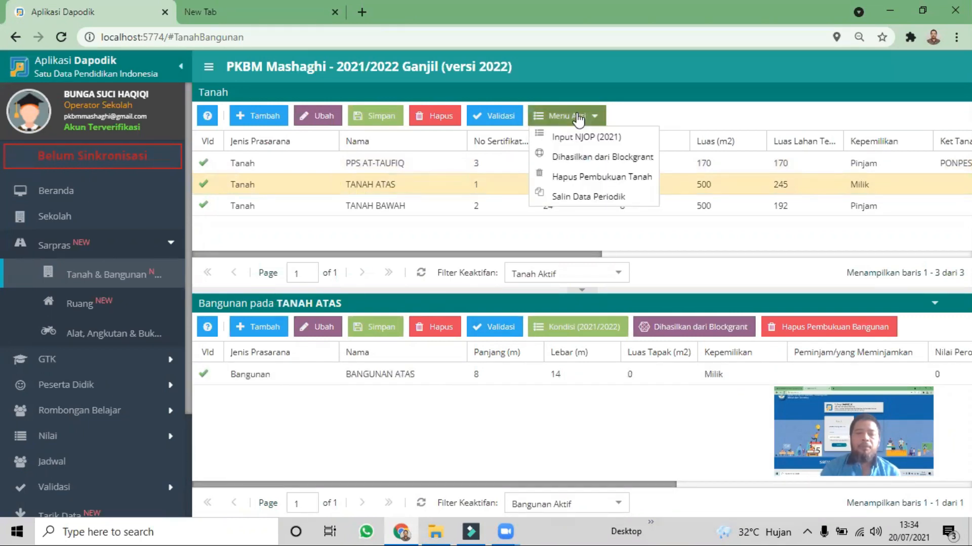
click(579, 202)
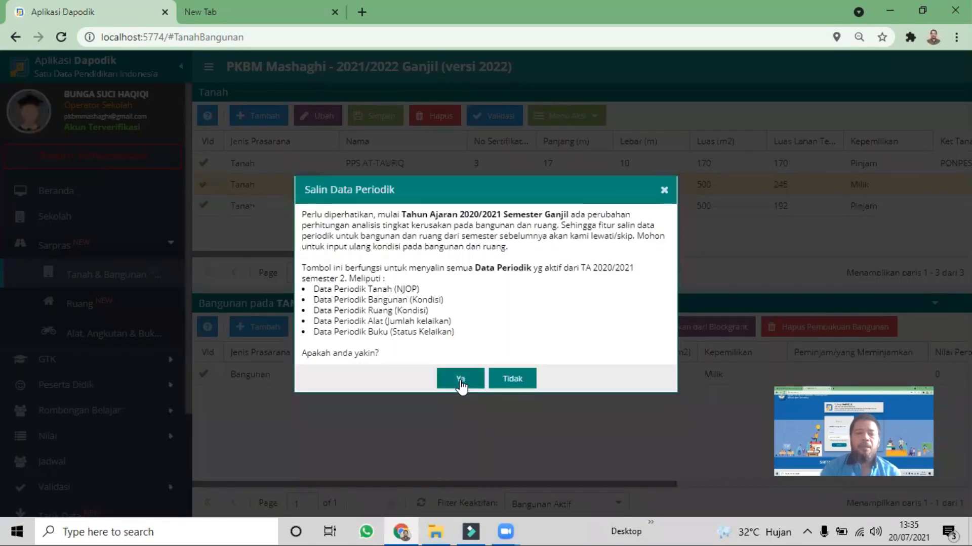
click(459, 380)
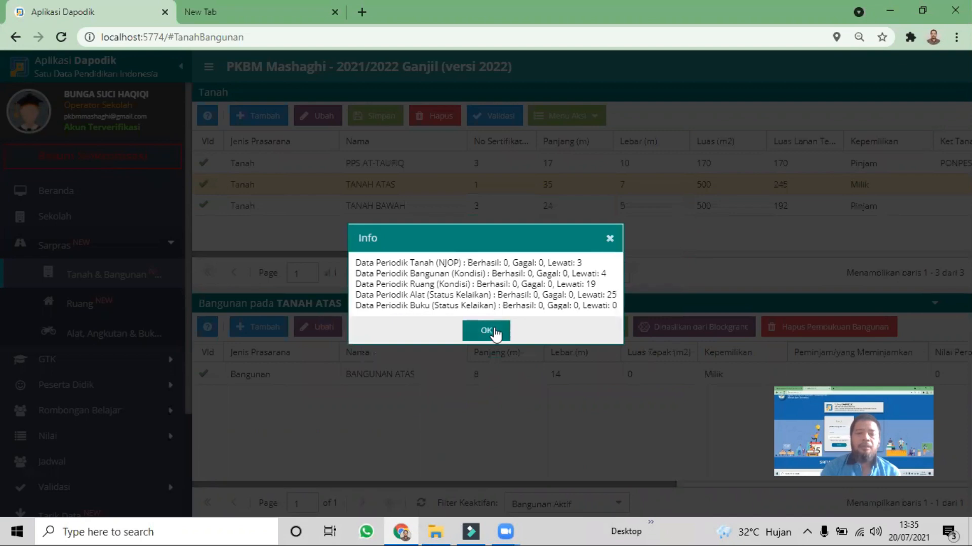
click(485, 330)
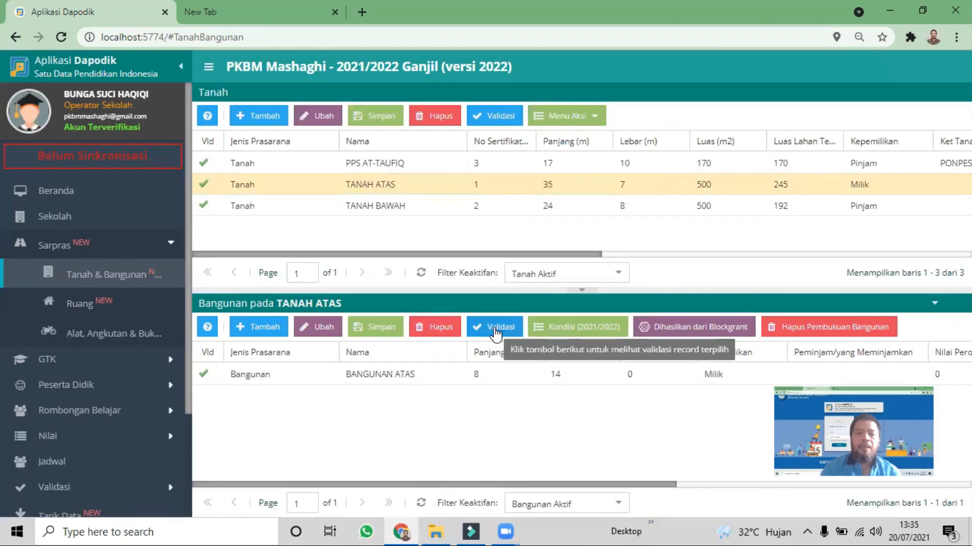
Edit the TANAH ATAS land record, copy the school's address into its Lokasi Tanah section, and save it
click(313, 121)
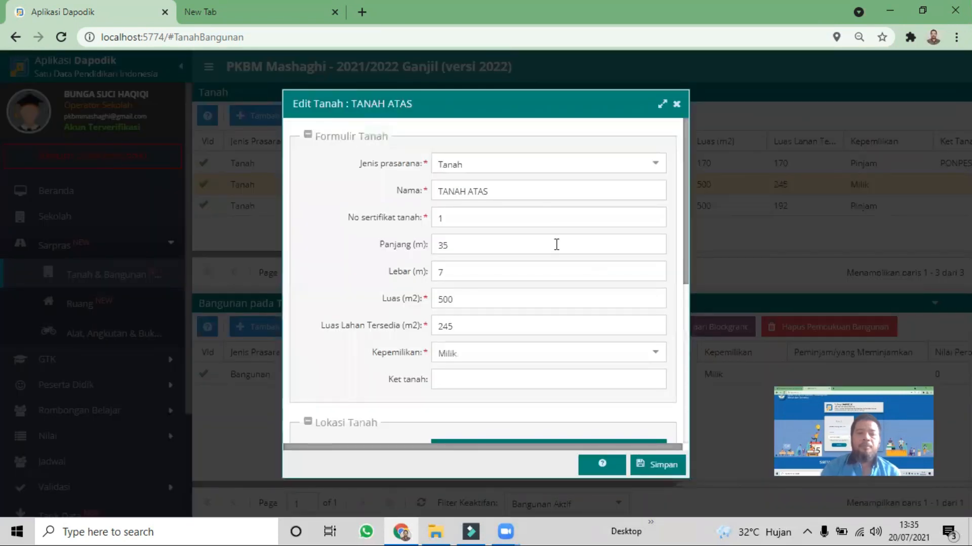
scroll(543, 263, down, 3)
scroll(527, 296, down, 1)
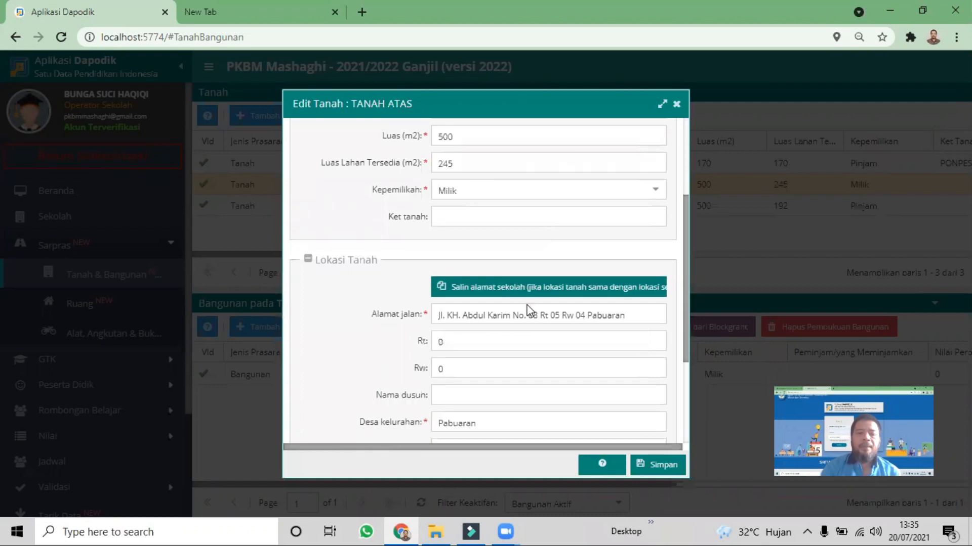
scroll(529, 248, down, 1)
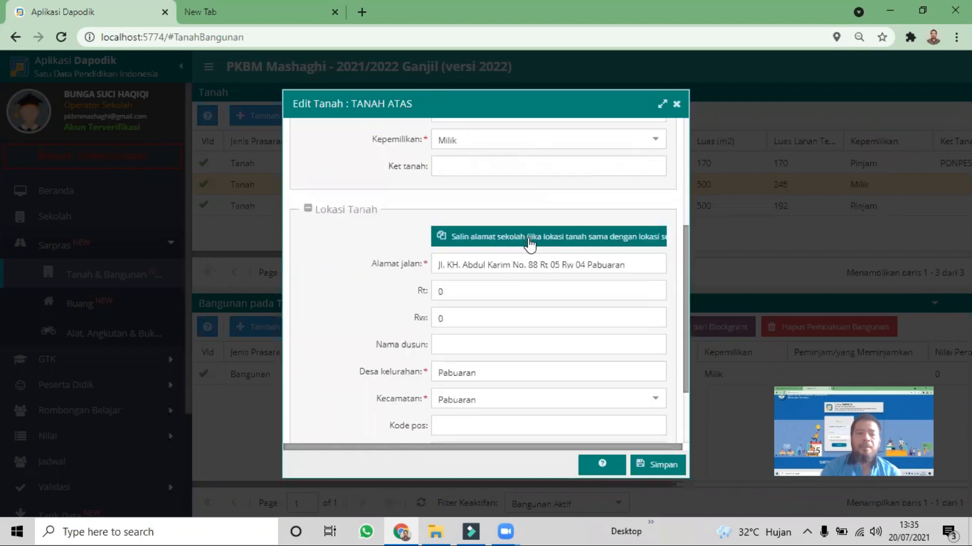
click(529, 240)
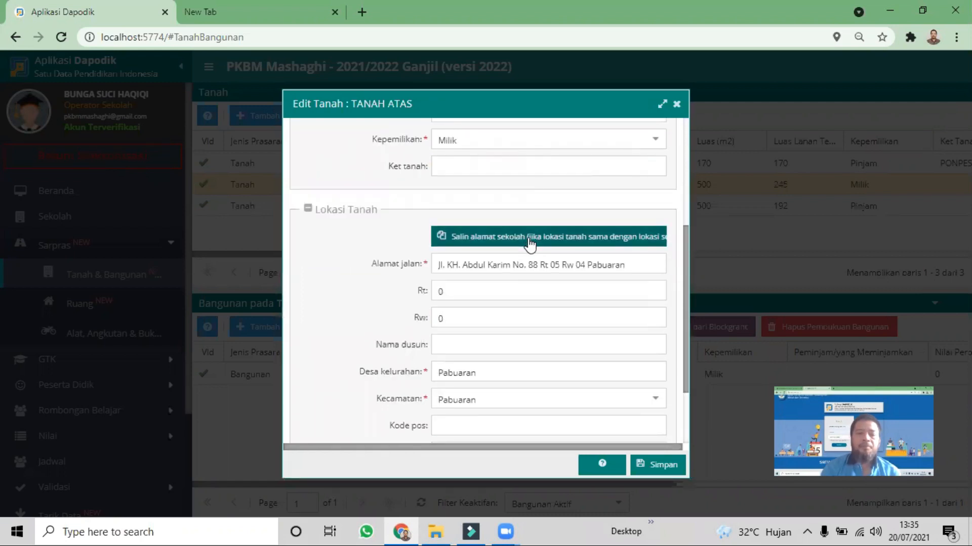
click(649, 465)
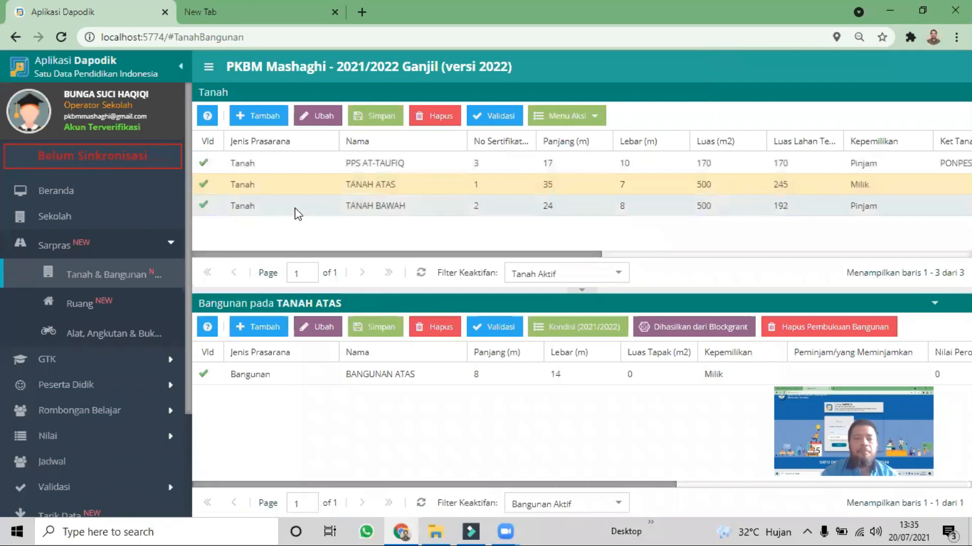
Select the TANAH BAWAH land record and run Salin Data Periodik for it
click(298, 205)
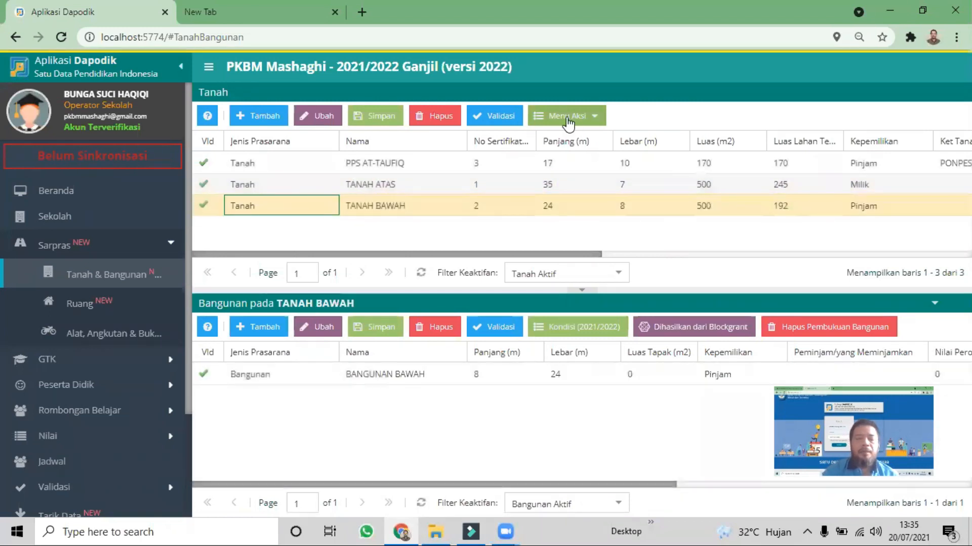
click(568, 121)
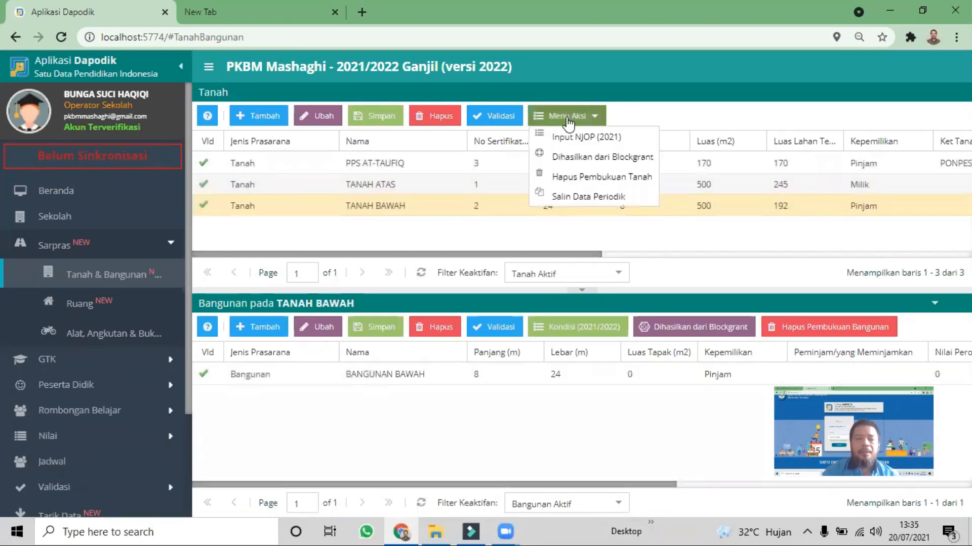
click(578, 198)
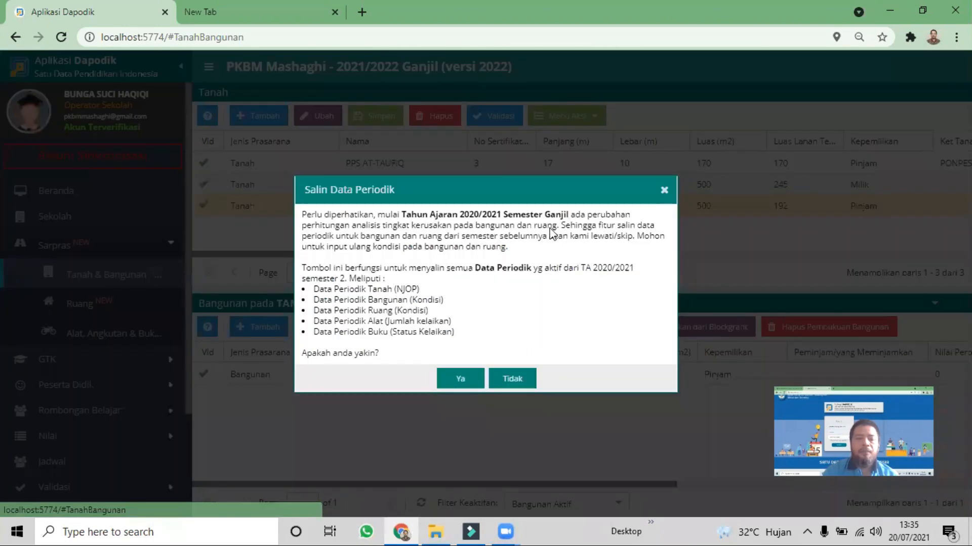
click(469, 376)
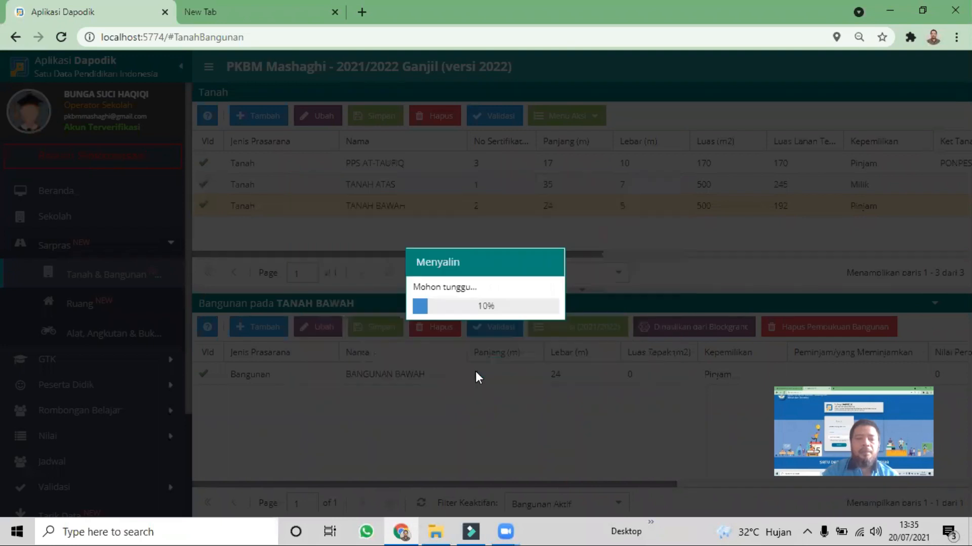
click(495, 333)
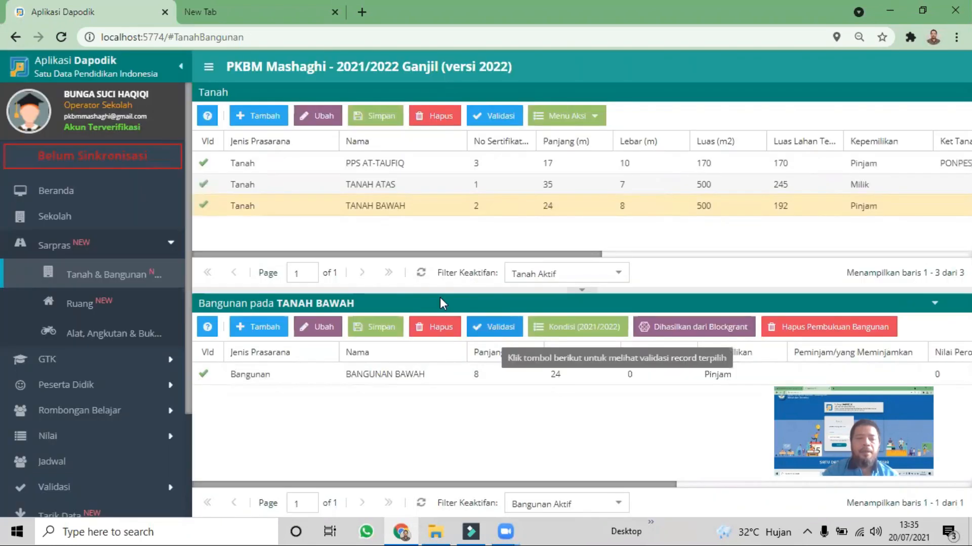
Edit the TANAH BAWAH land record, copy the school's address into its Lokasi Tanah section, and save it
click(319, 117)
scroll(575, 334, down, 3)
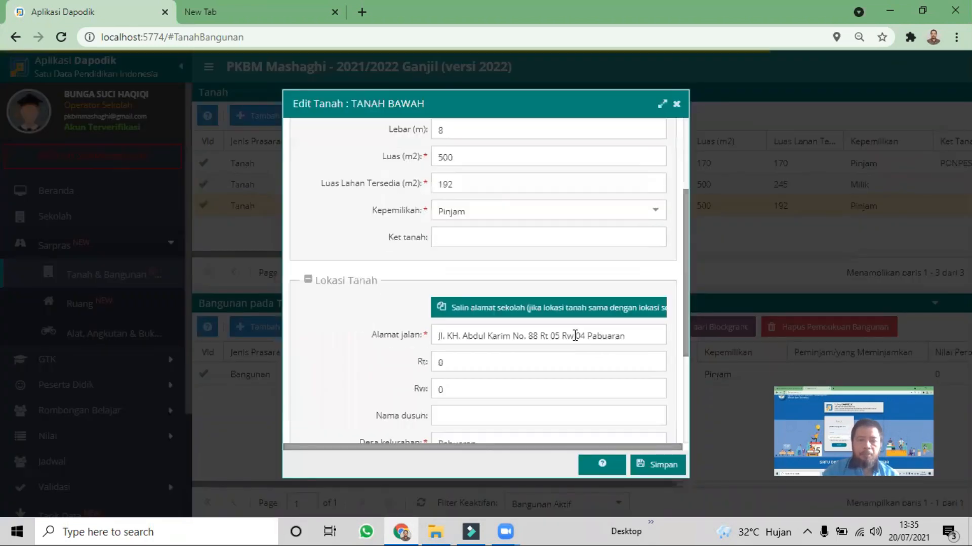
scroll(574, 336, down, 2)
scroll(574, 334, down, 2)
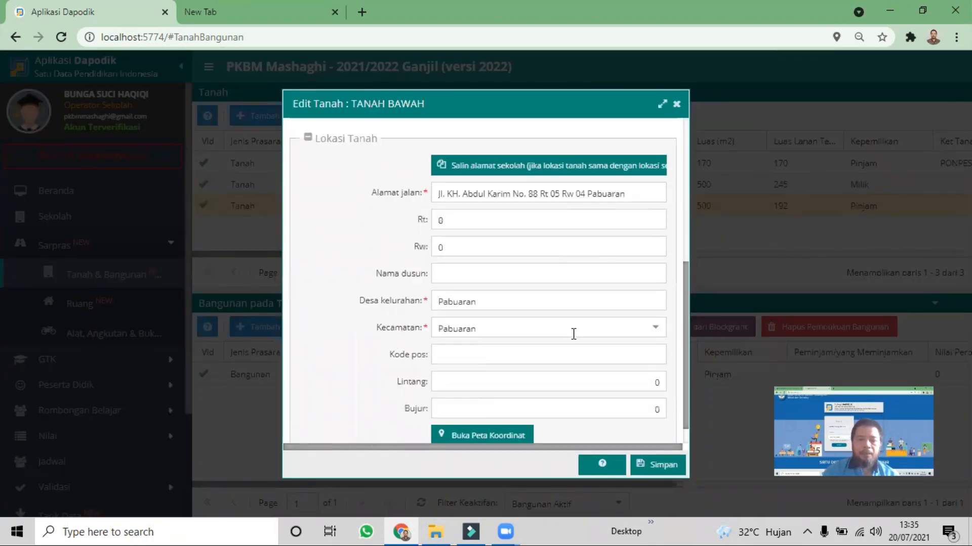
scroll(573, 334, down, 1)
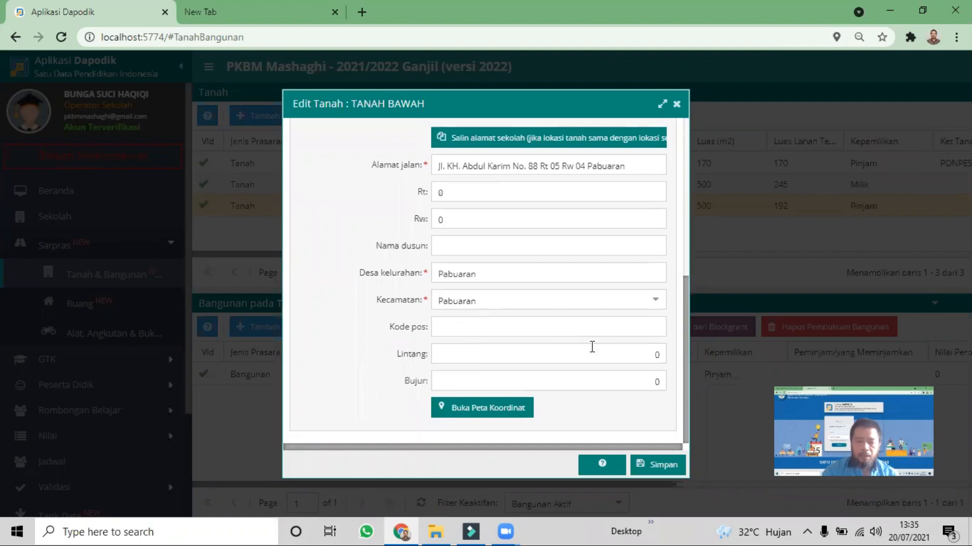
scroll(544, 286, up, 4)
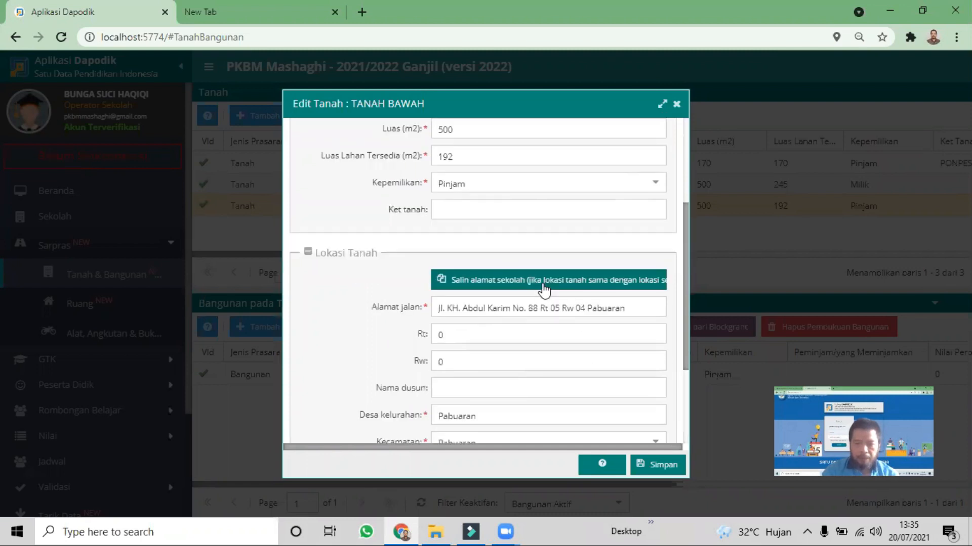
scroll(533, 323, down, 4)
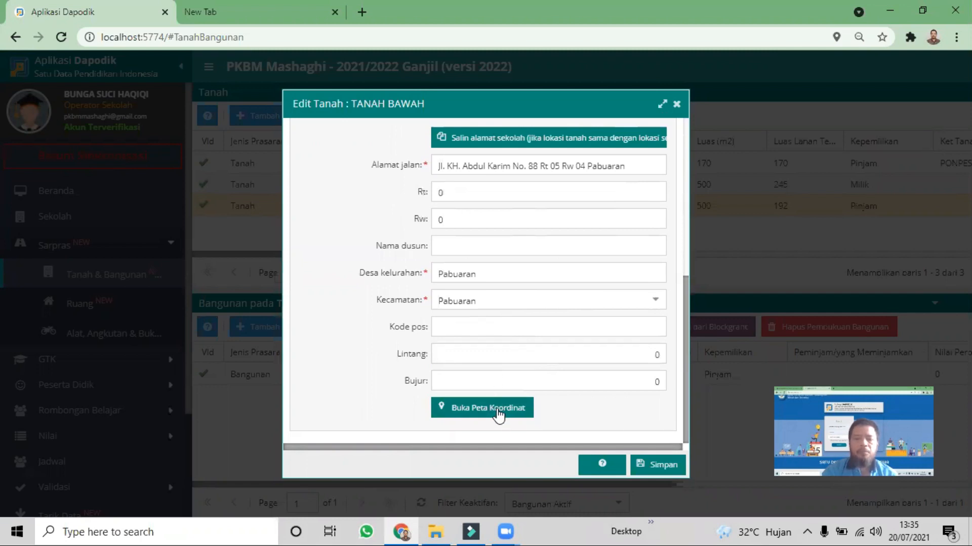
click(546, 142)
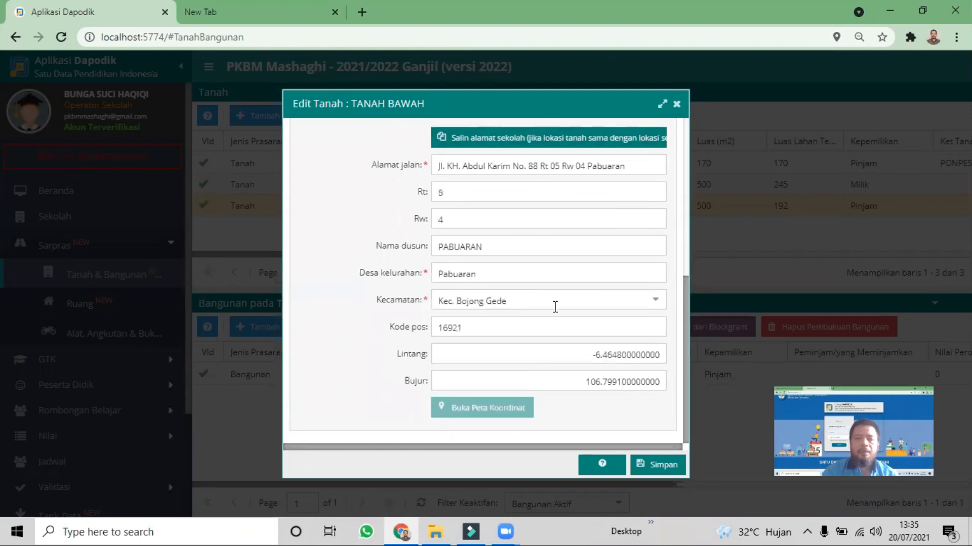
click(648, 463)
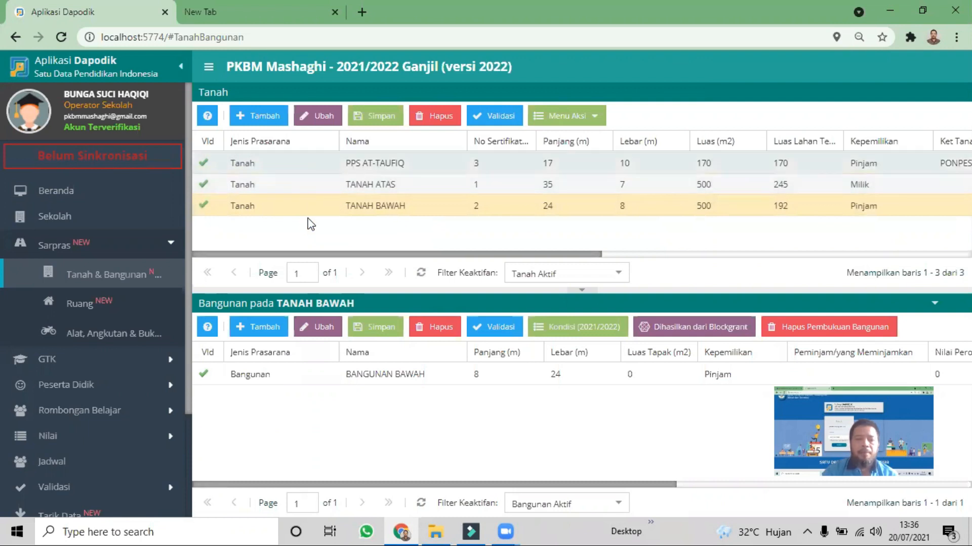
Examine the blank Tambah Ruang form for Ruang Kelas, including its Jenis prasarana choices, and close it without saving
click(101, 303)
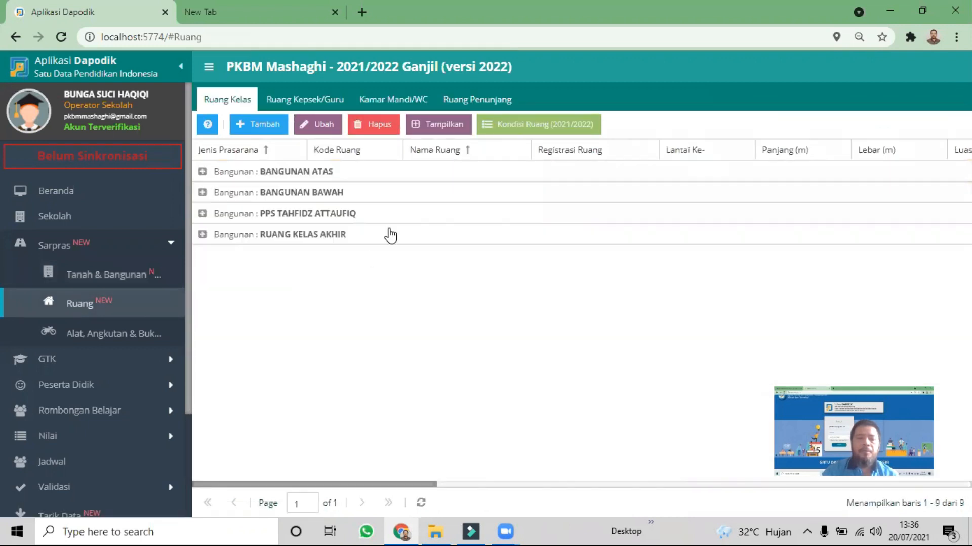
click(273, 123)
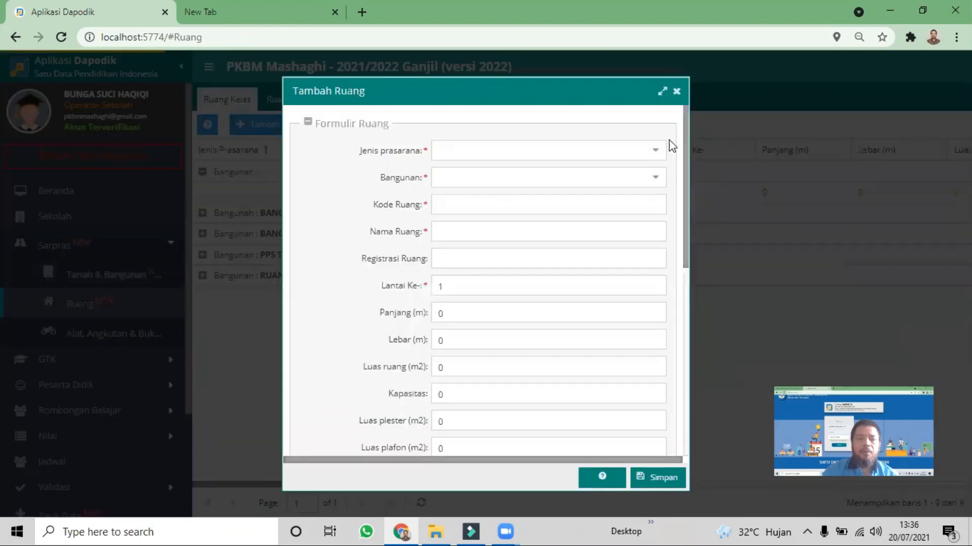
click(645, 152)
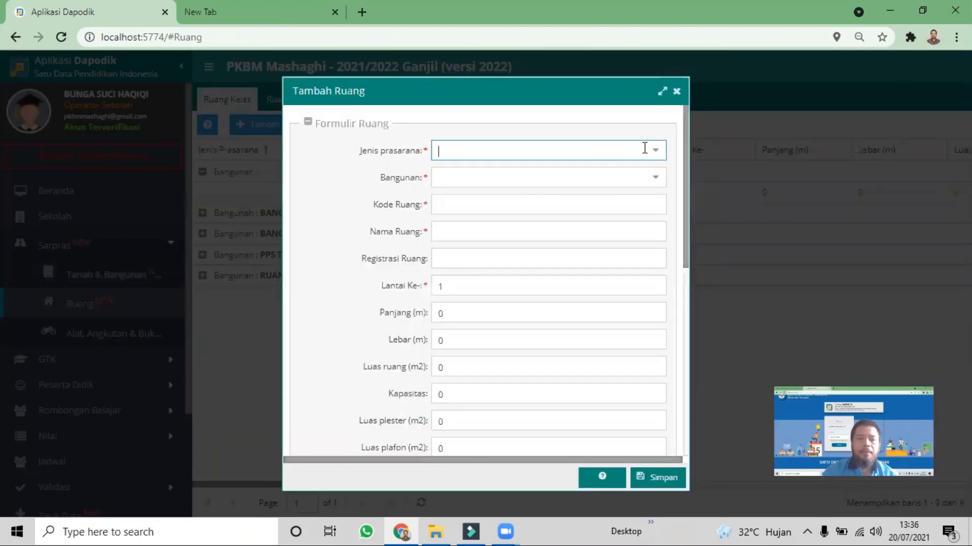
click(658, 152)
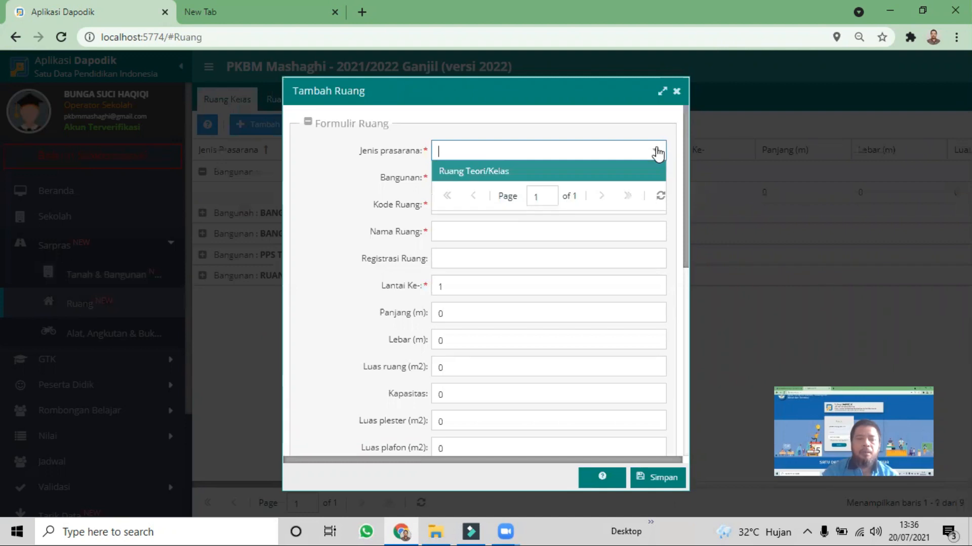
click(658, 152)
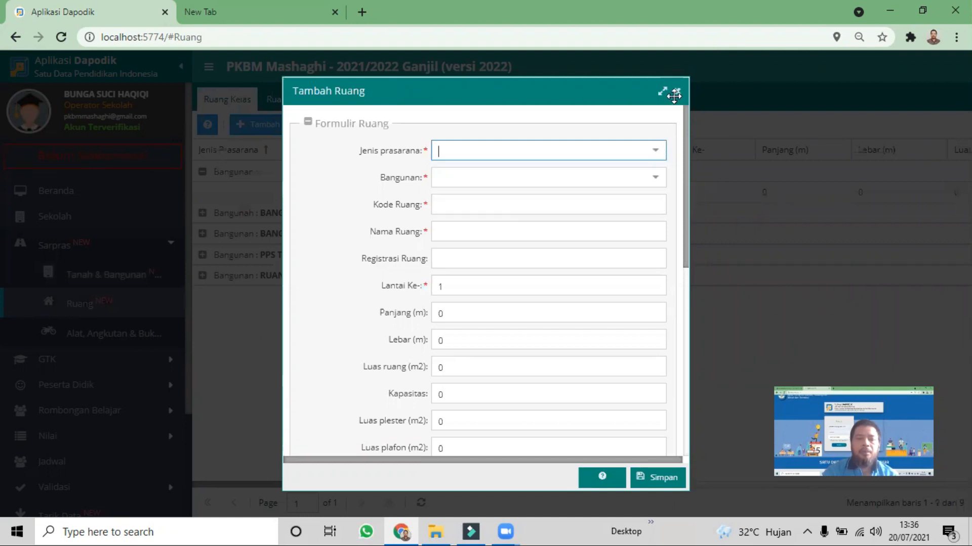
click(655, 151)
click(603, 170)
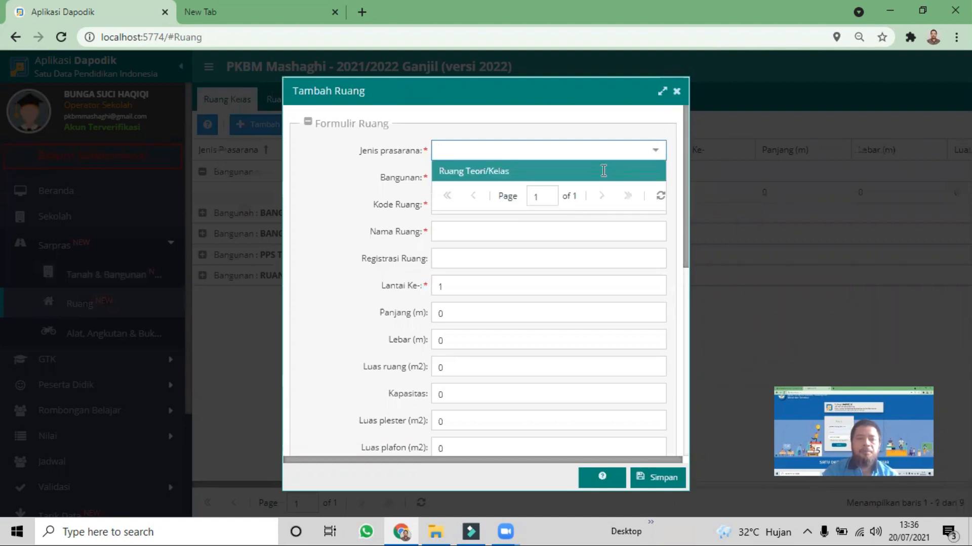
scroll(493, 349, down, 10)
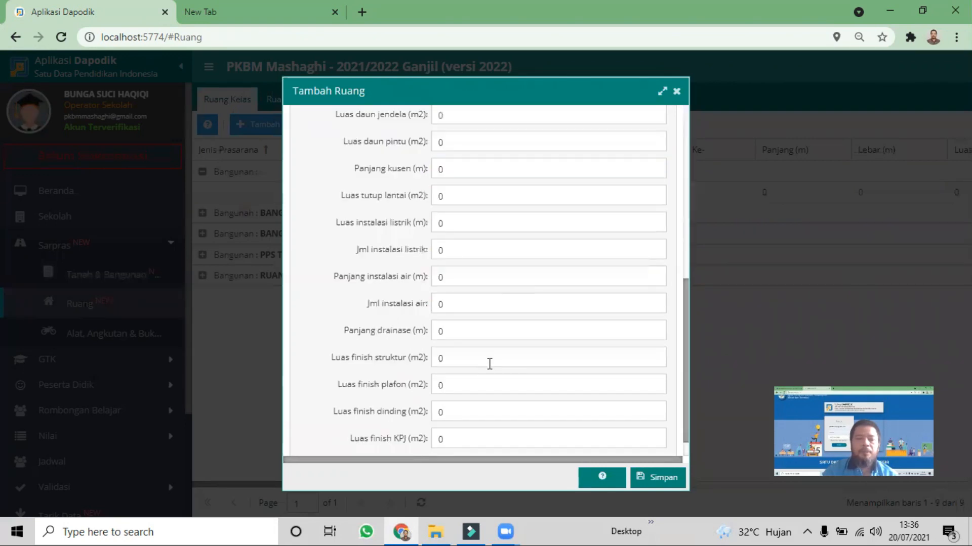
scroll(648, 355, down, 1)
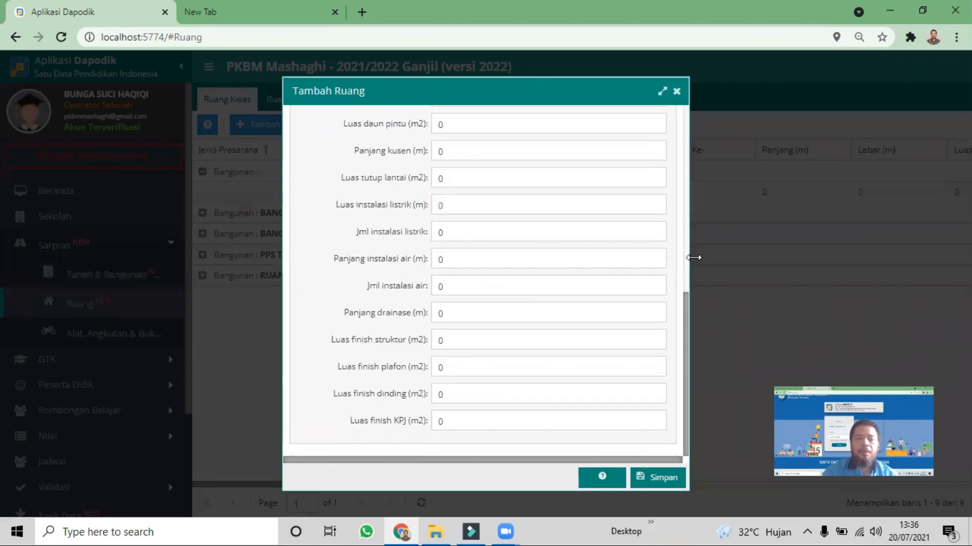
click(676, 92)
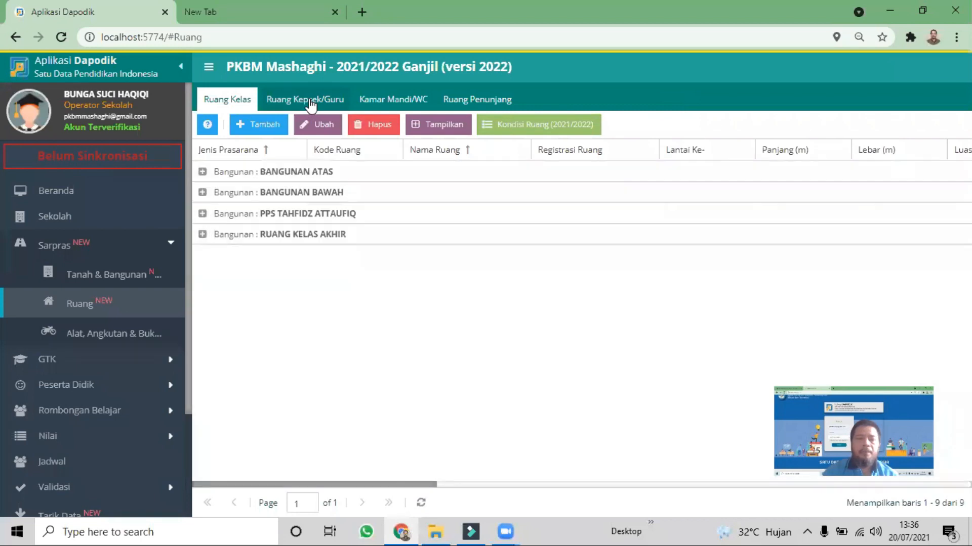
Review the Ruang Kepsek/Guru rooms under BANGUNAN BAWAH and the Jenis prasarana choices for a new room, leaving the form unsaved
click(311, 101)
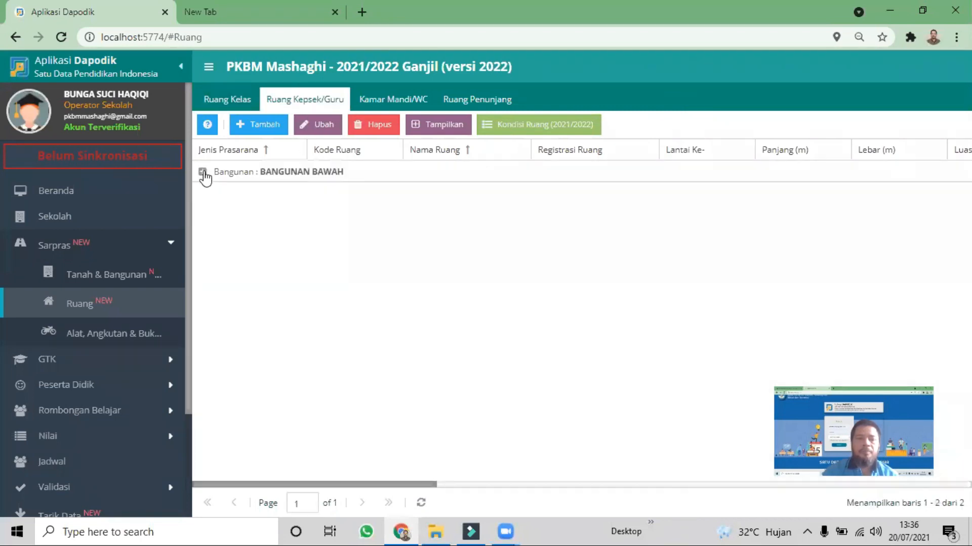
click(203, 172)
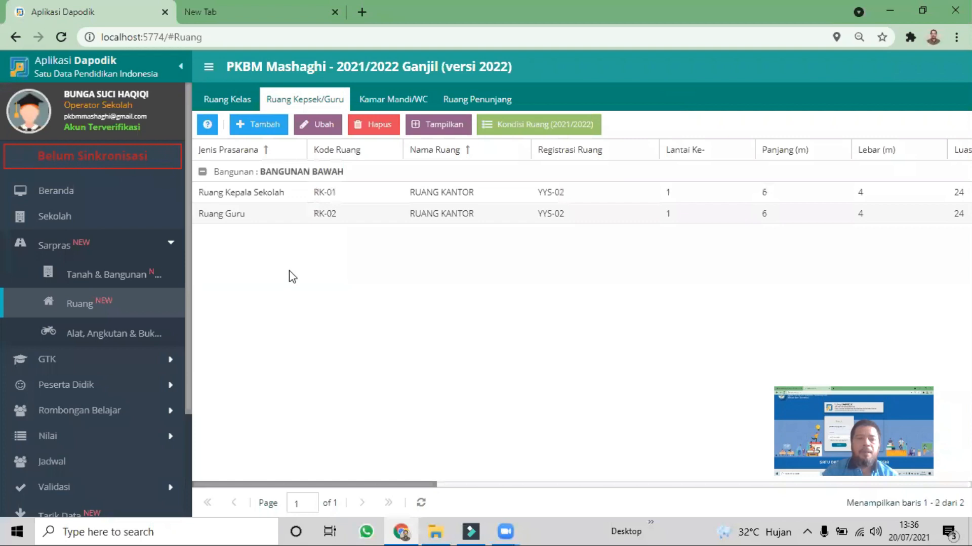
click(272, 133)
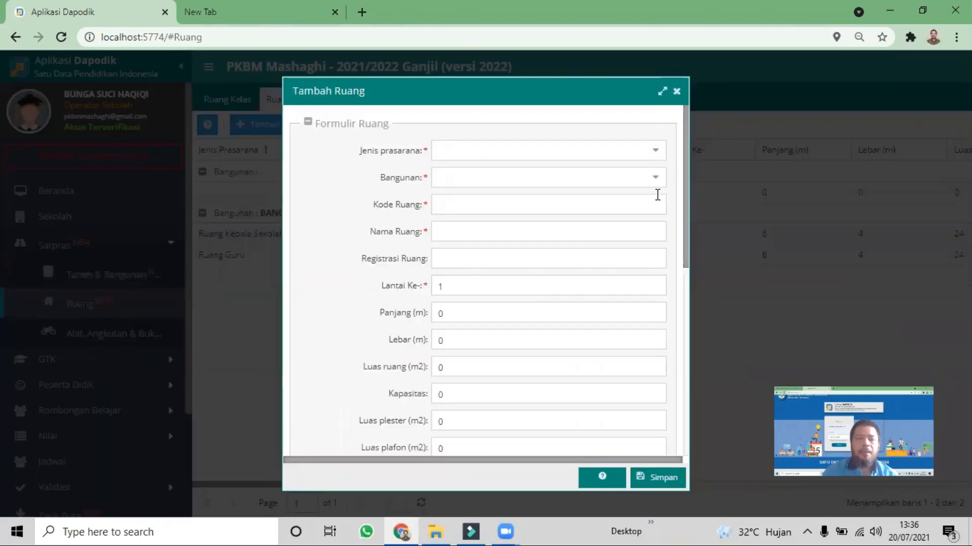
click(656, 152)
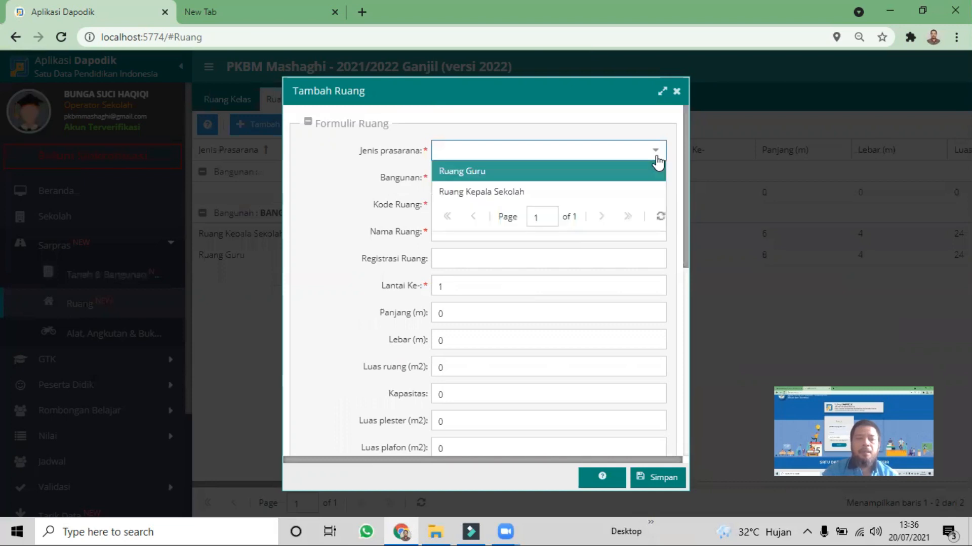
click(655, 151)
click(655, 151)
click(656, 157)
click(676, 93)
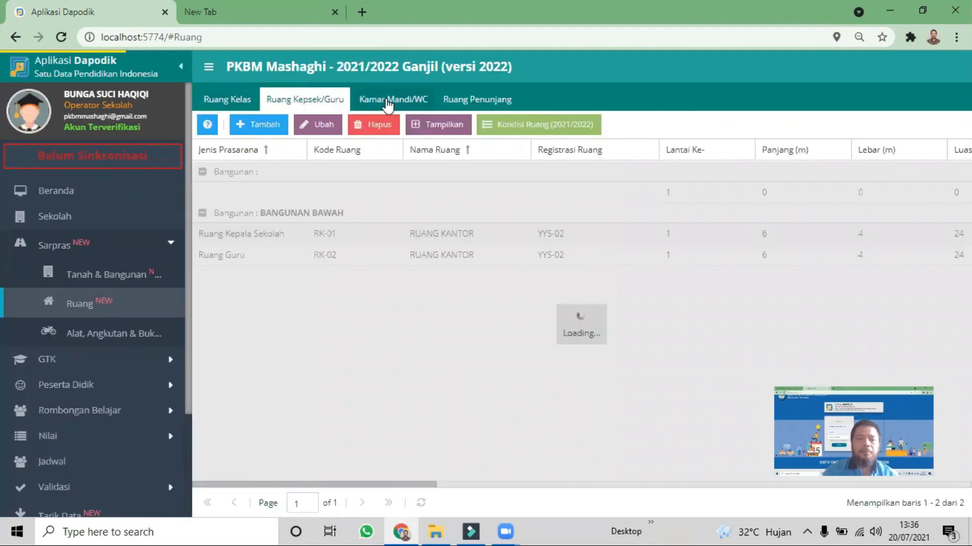
Check the Jenis prasarana and Bangunan choices for a new Kamar Mandi/WC room, and close the form without saving
click(387, 101)
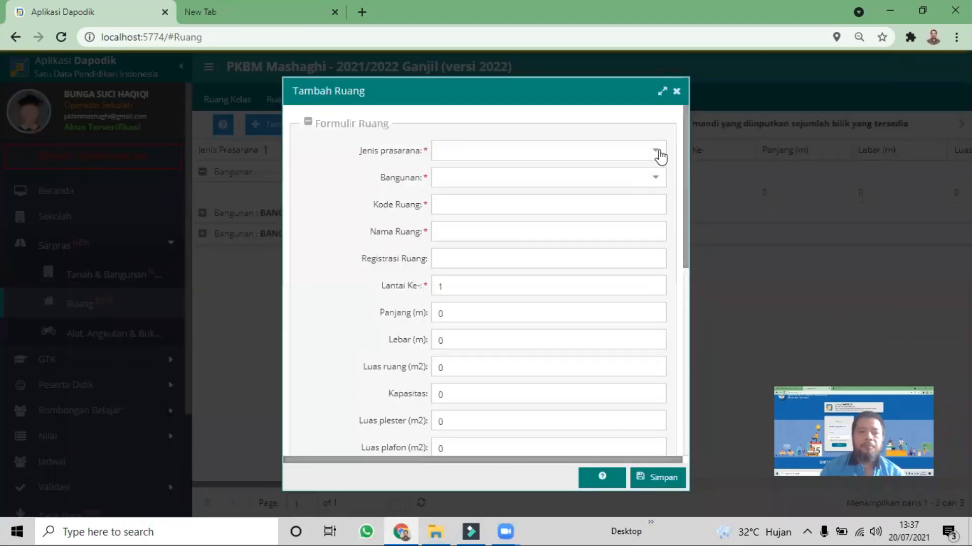
click(655, 151)
click(658, 156)
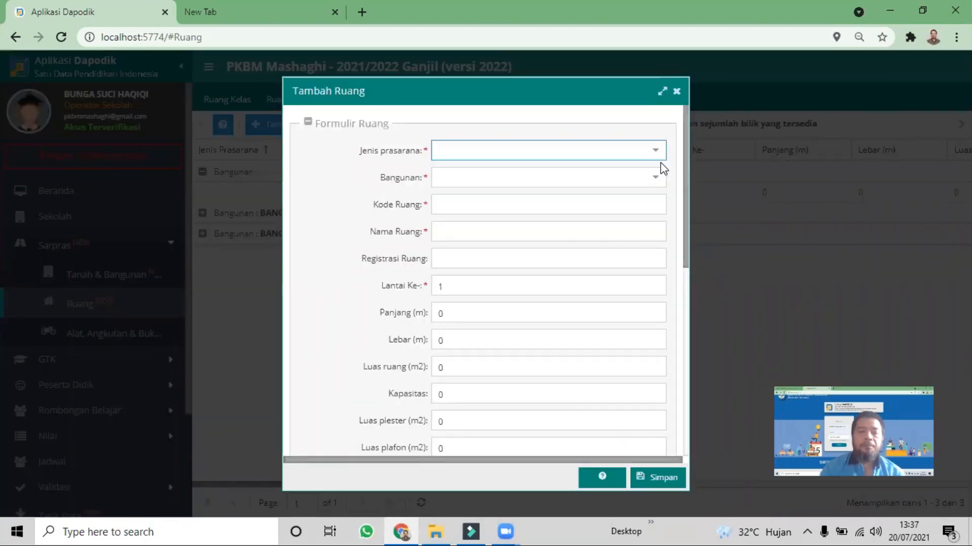
click(656, 178)
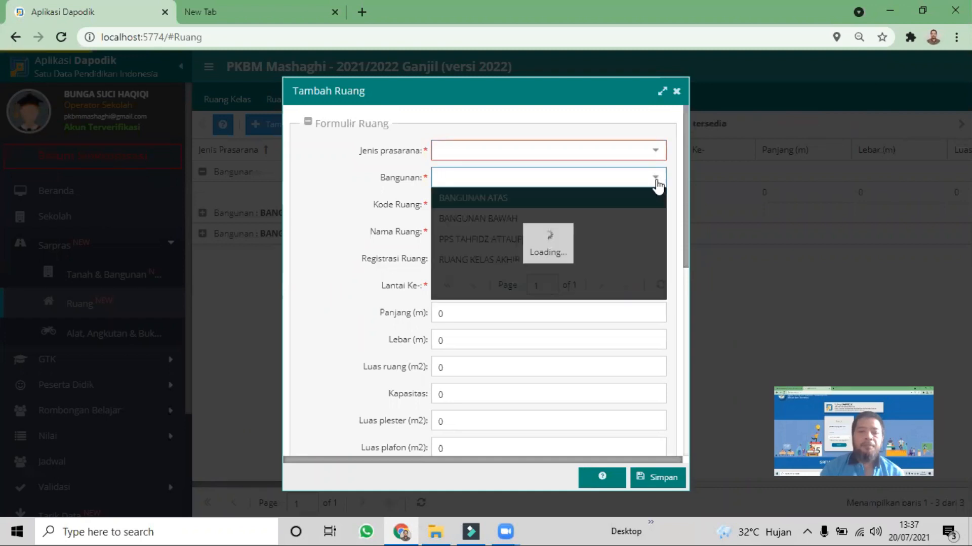
click(661, 181)
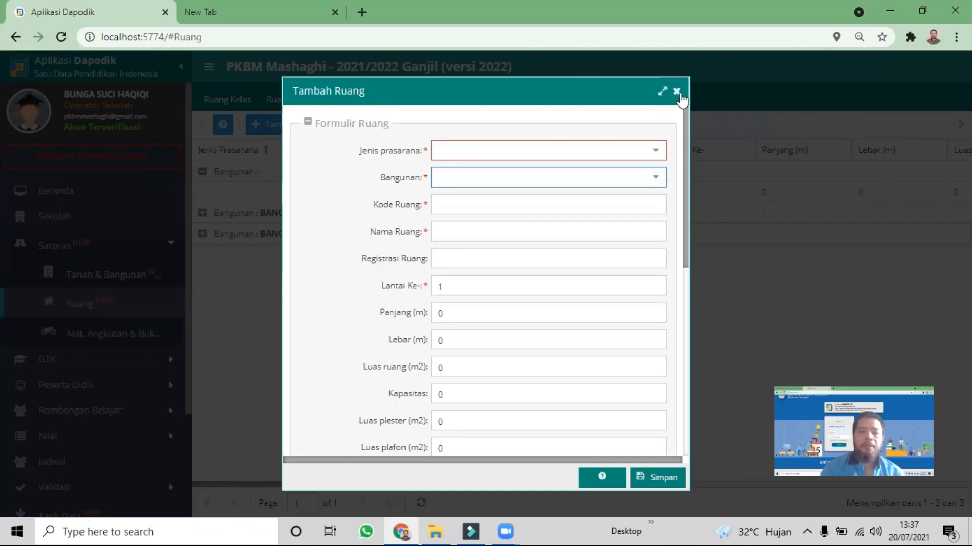
click(677, 91)
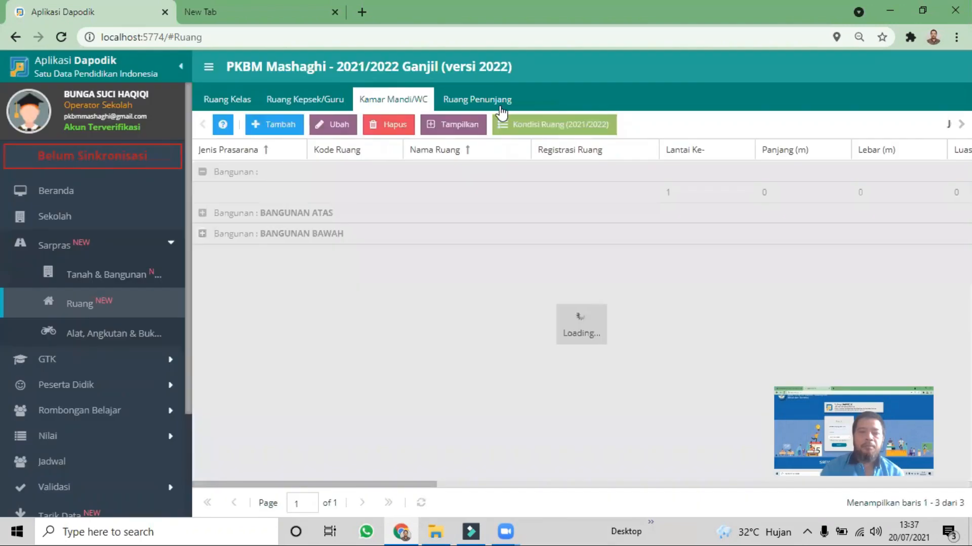
View the Ruang Penunjang rooms under BANGUNAN BAWAH, and open the Alat, Angkutan & Buku data
click(476, 102)
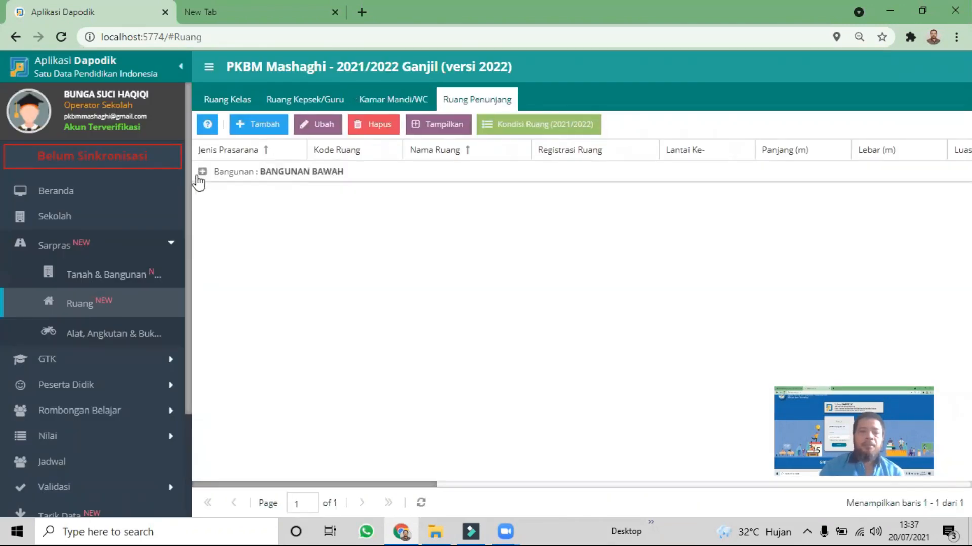
click(205, 173)
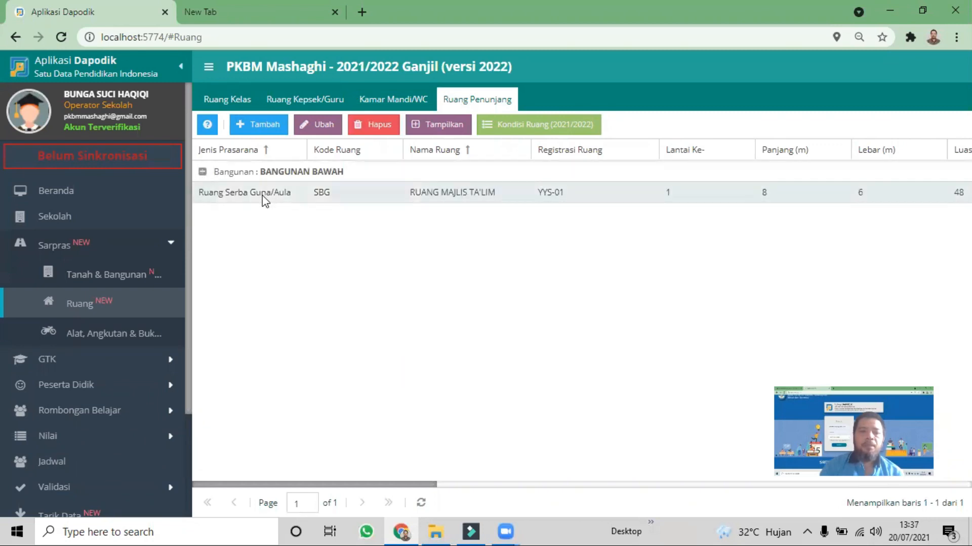
click(302, 201)
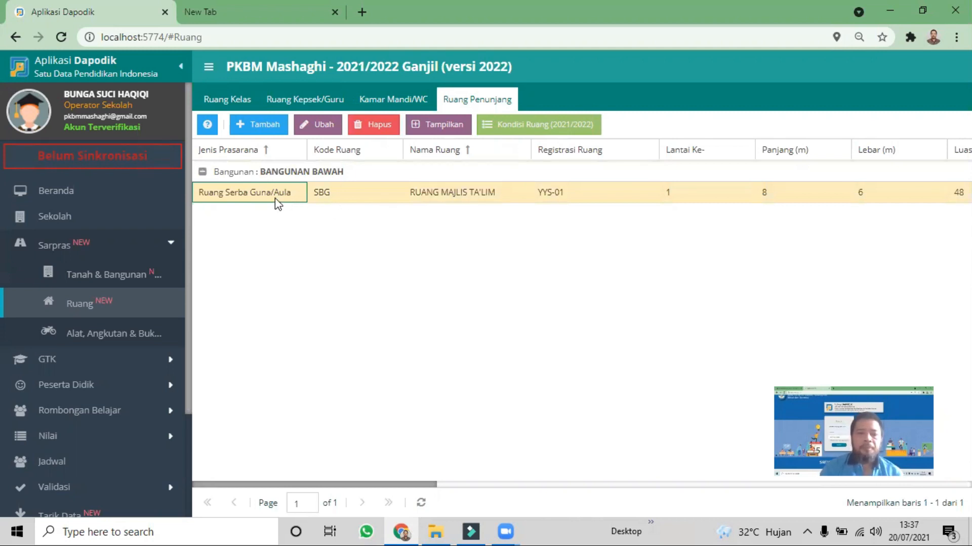
click(120, 336)
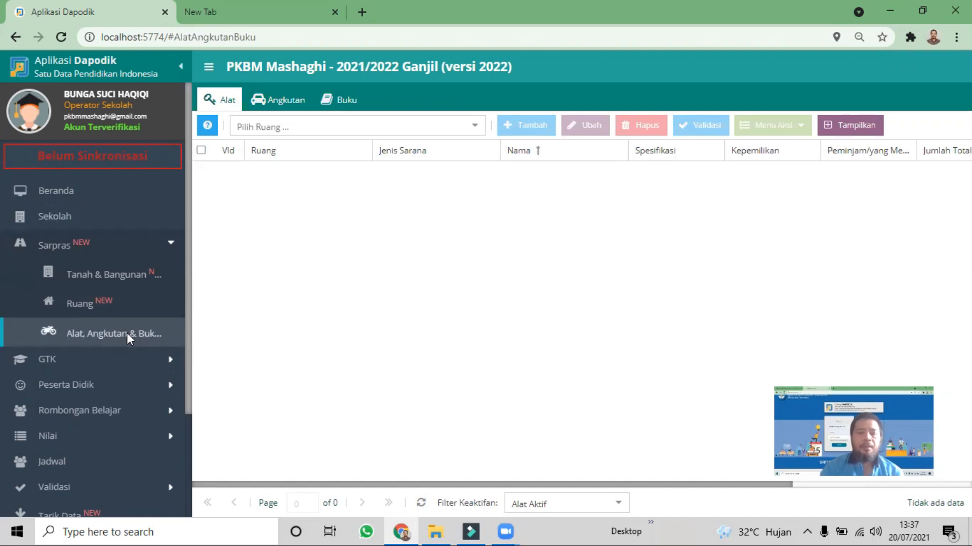
Return to the Sekolah data and view the Sarpras-derived toilet counts in its Sanitasi (2021/2022 Ganjil) details
click(73, 221)
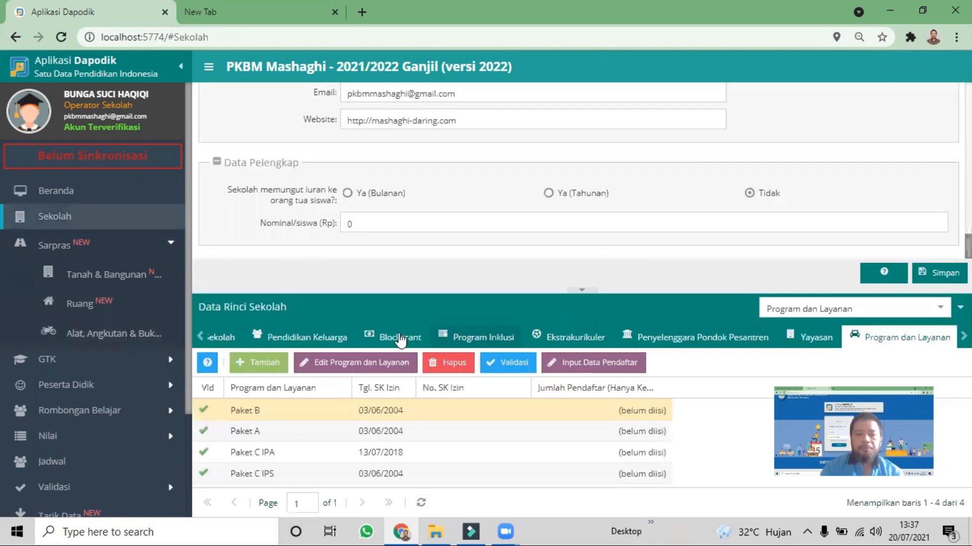
click(203, 337)
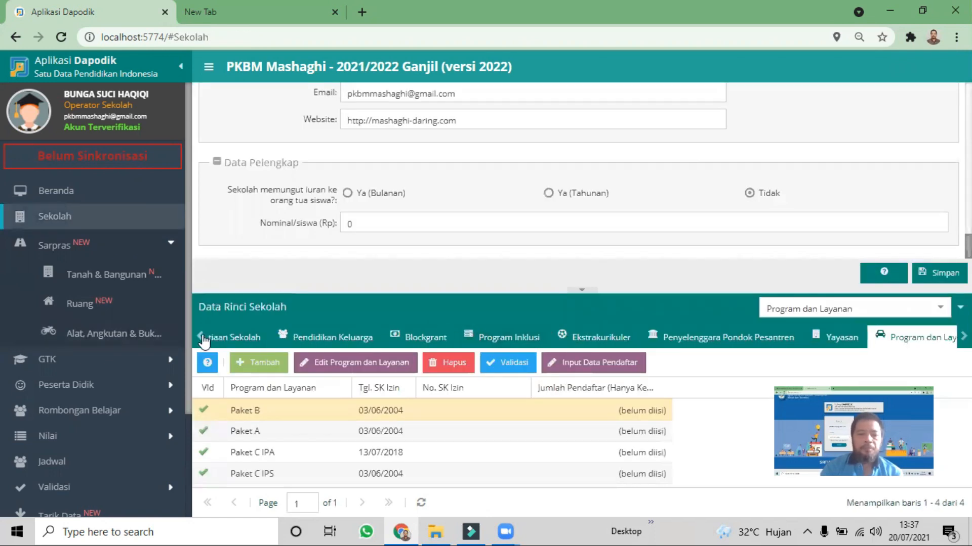
click(203, 338)
click(202, 340)
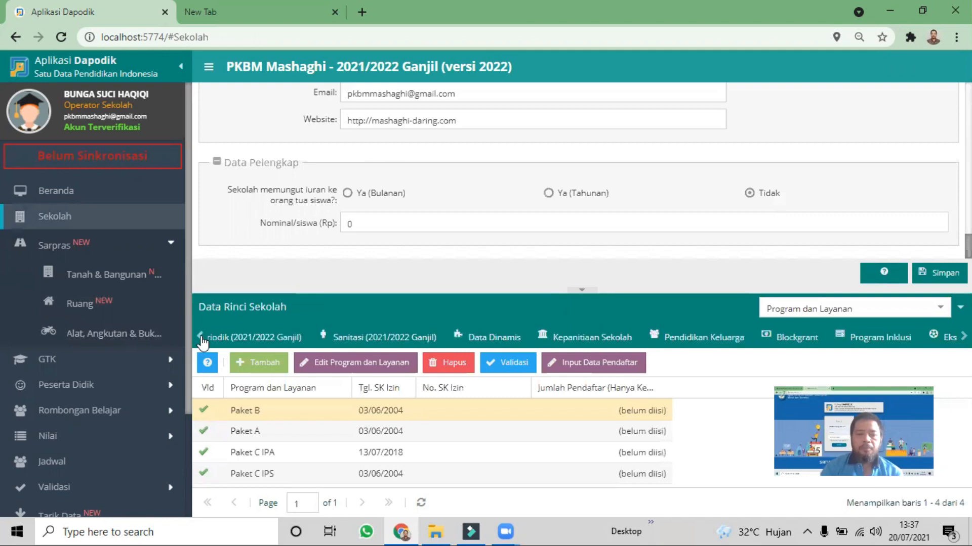
click(429, 338)
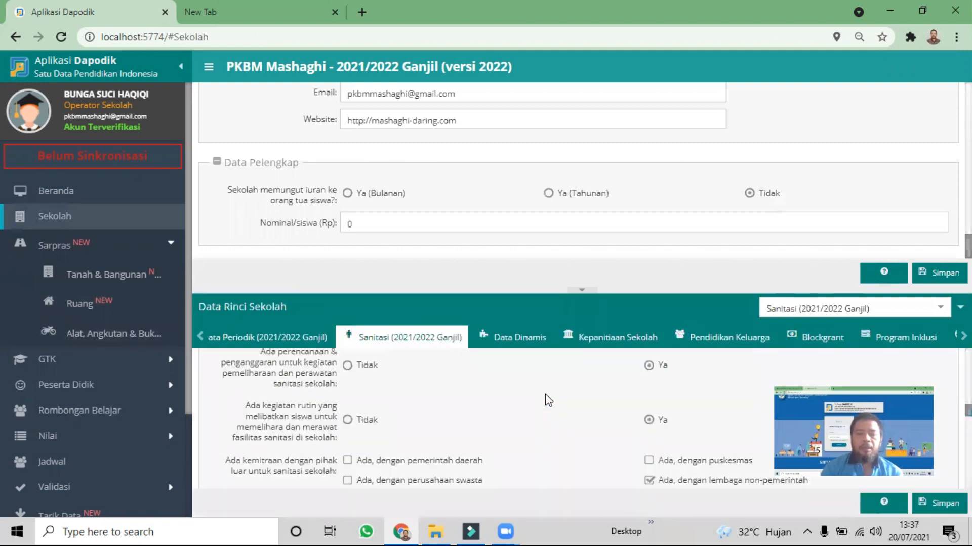
scroll(612, 420, up, 1)
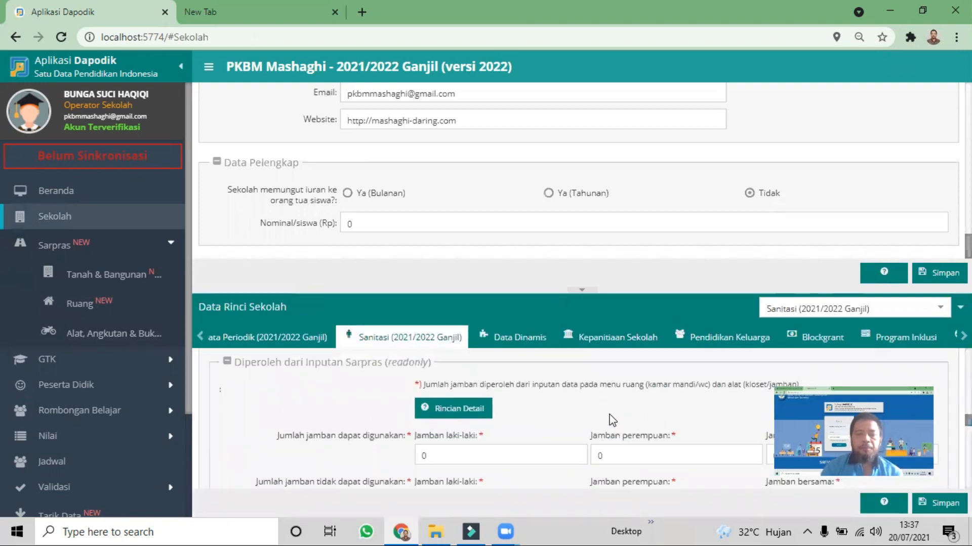
Review the Sarpras-derived hand-washing and toilet counts in the Sanitasi (2021/2022 Ganjil) details
scroll(522, 428, up, 4)
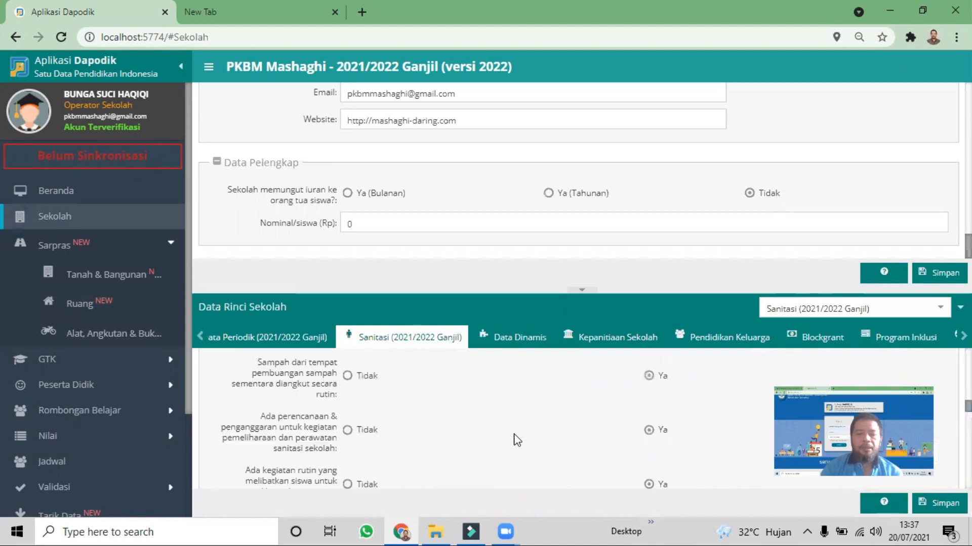
scroll(516, 441, up, 5)
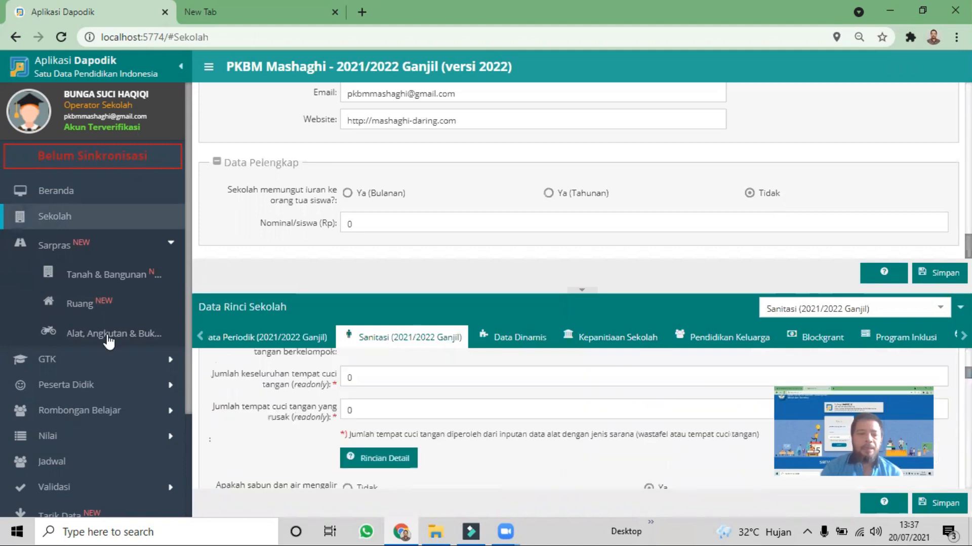
click(410, 382)
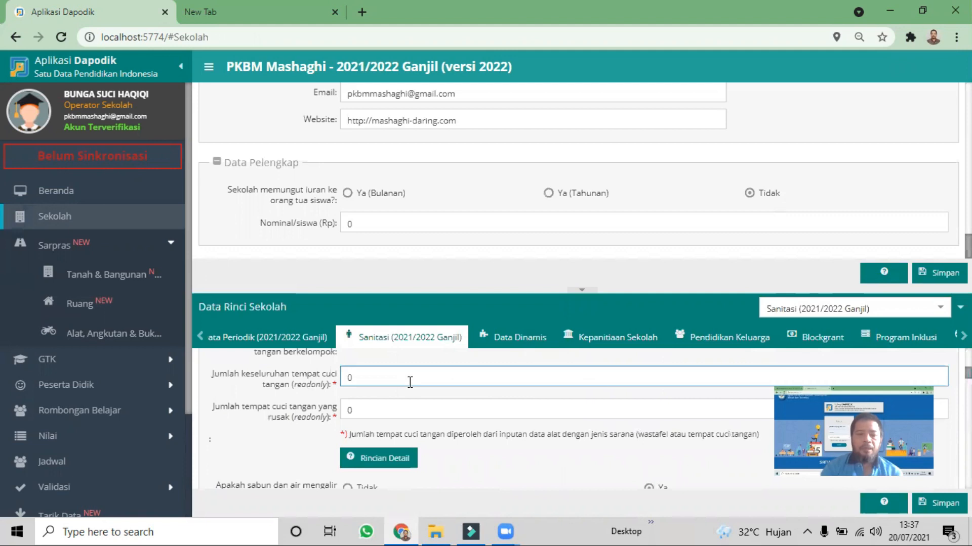
scroll(454, 405, up, 5)
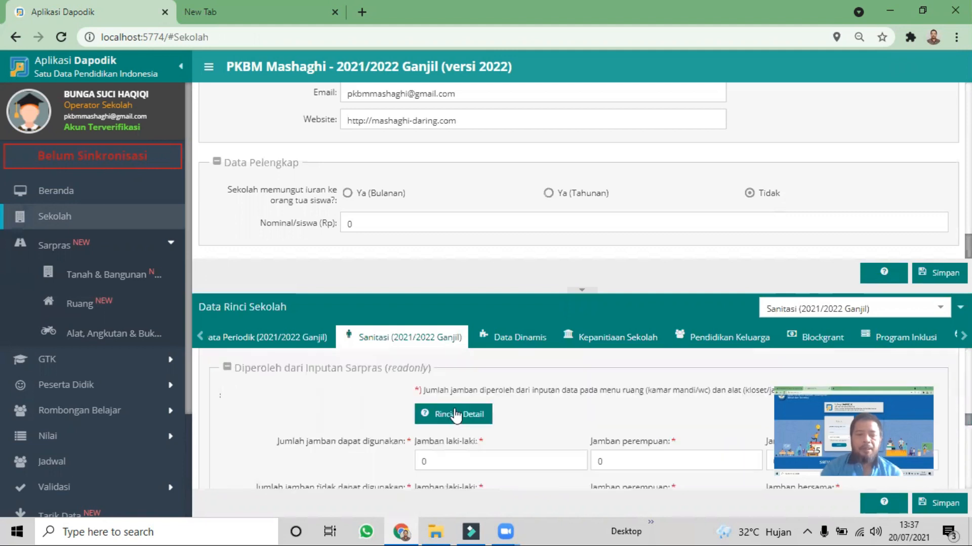
scroll(454, 405, down, 1)
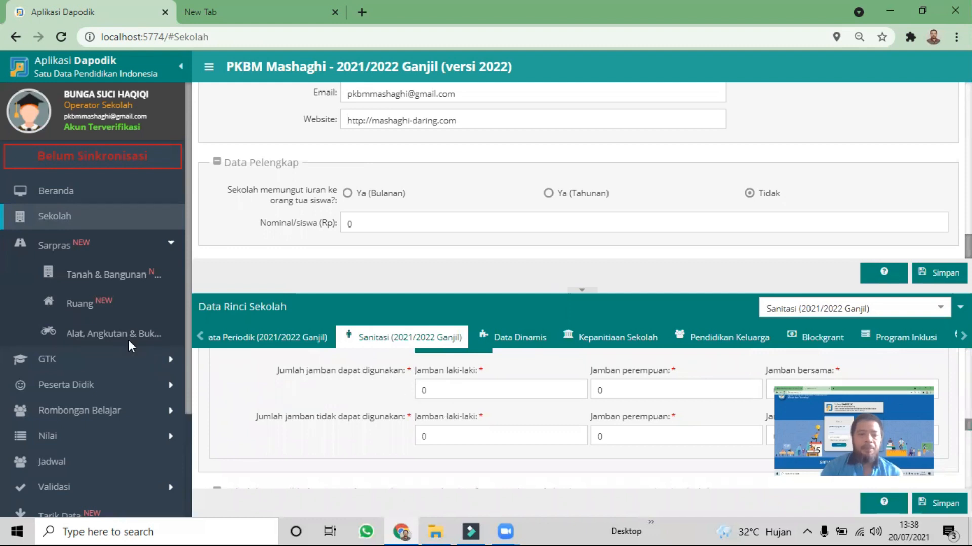
Open the Alat, Angkutan & Buku data and list the equipment under Alat di luar Ruangan
click(105, 332)
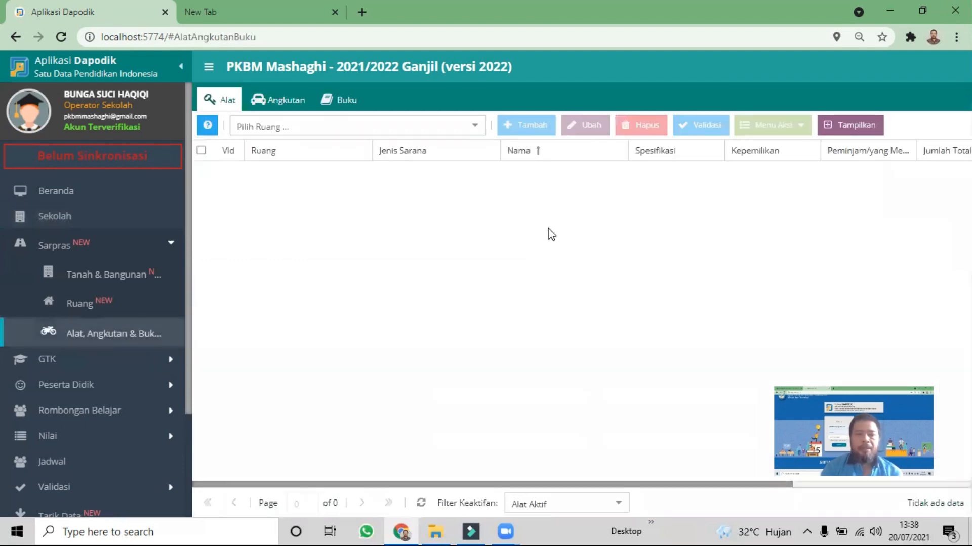
click(473, 129)
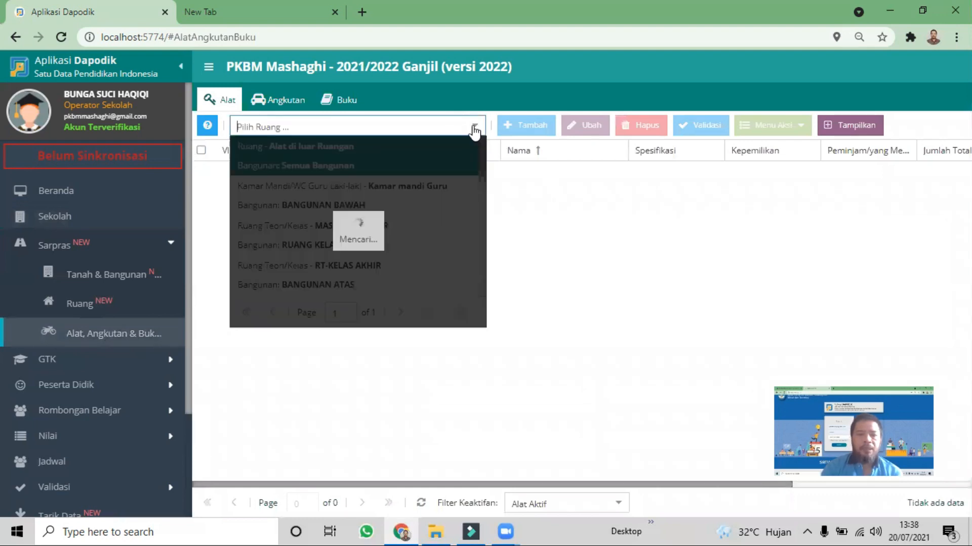
click(391, 170)
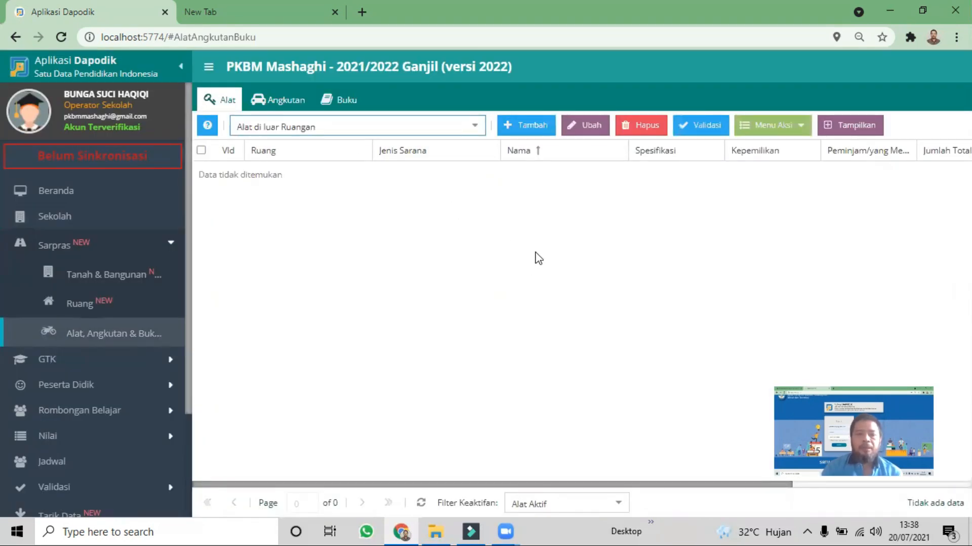
Start a new outdoor equipment entry with Tiang Bendera as its Jenis sarana
click(533, 128)
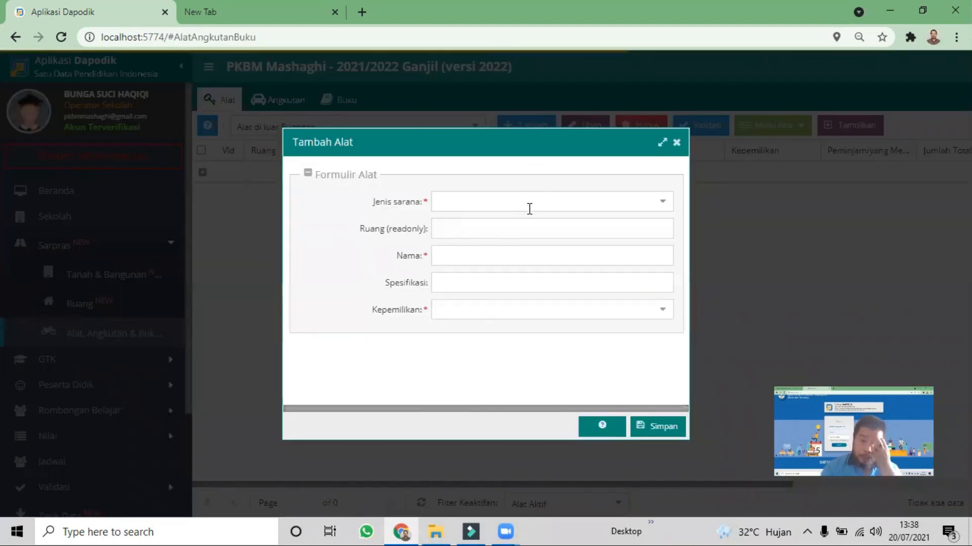
click(523, 203)
text(T)
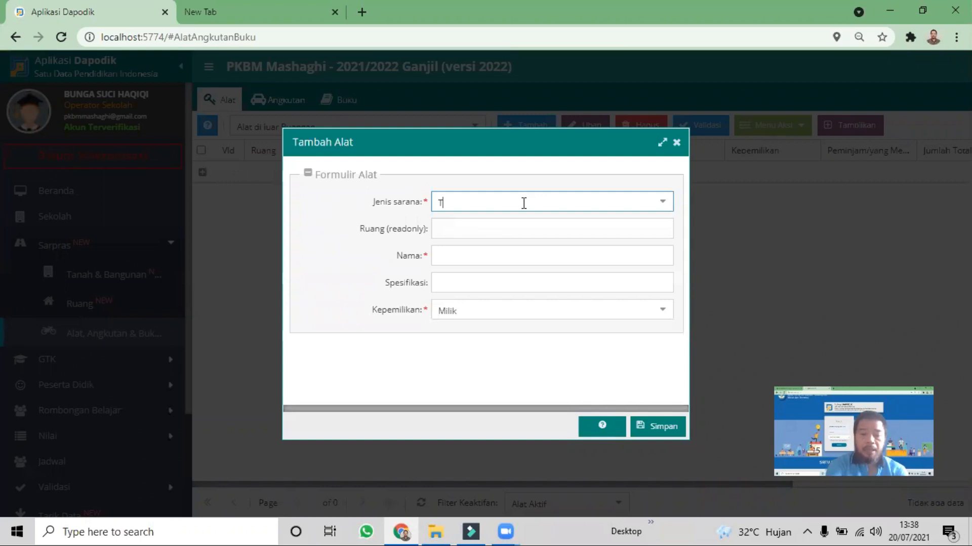
text(ihang ben)
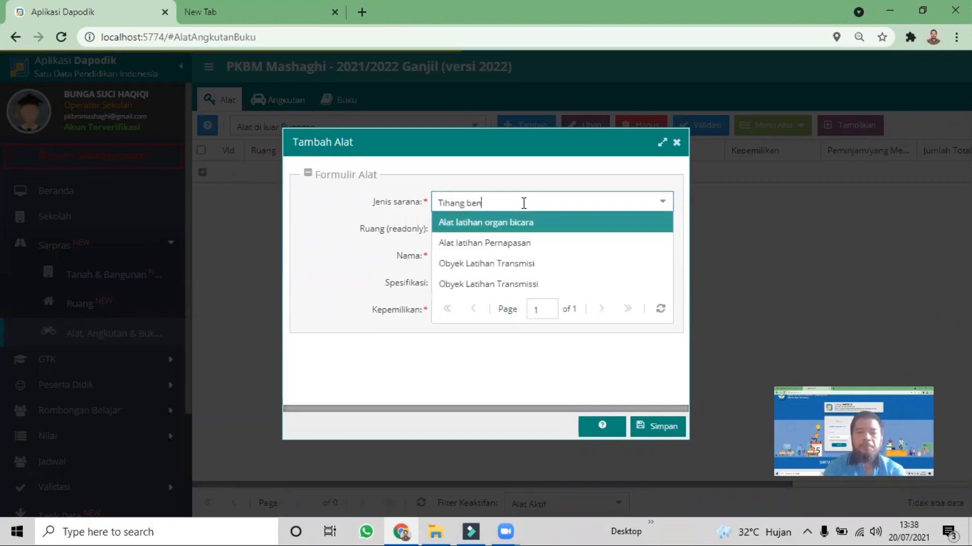
key(BackSpace)
click(524, 202)
text(de)
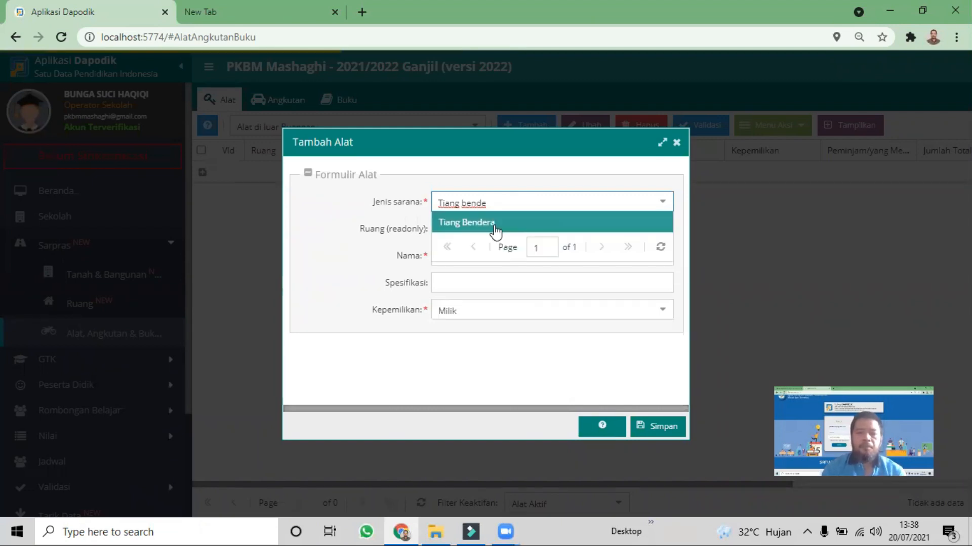
click(495, 224)
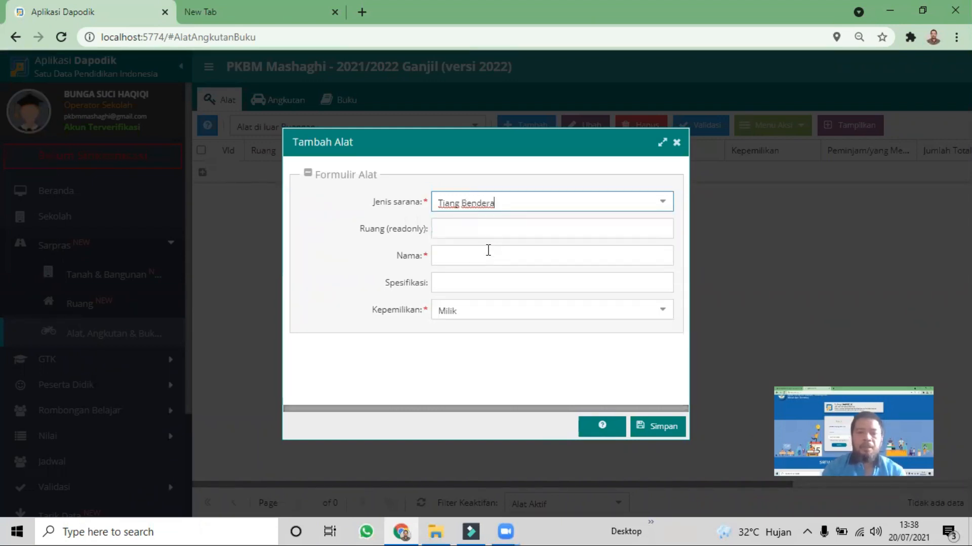
Name the new equipment Tiang Bendera, enter Pipa Besi as its Spesifikasi, and save the entry
click(460, 255)
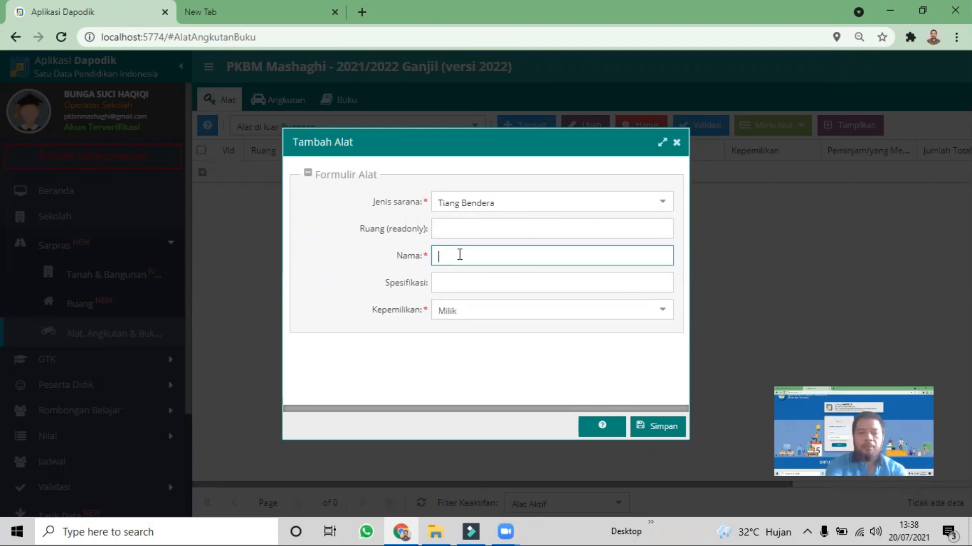
text(Tiang B)
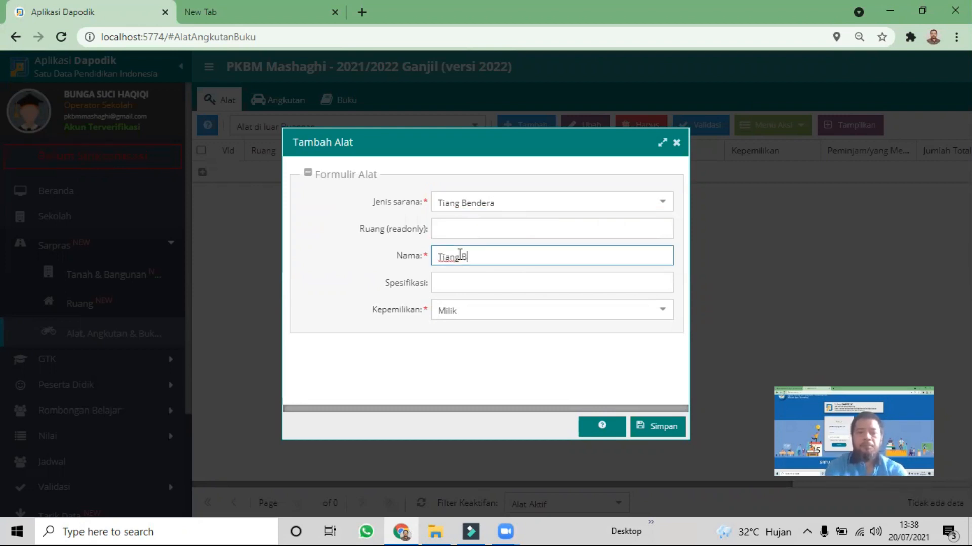
text(endera)
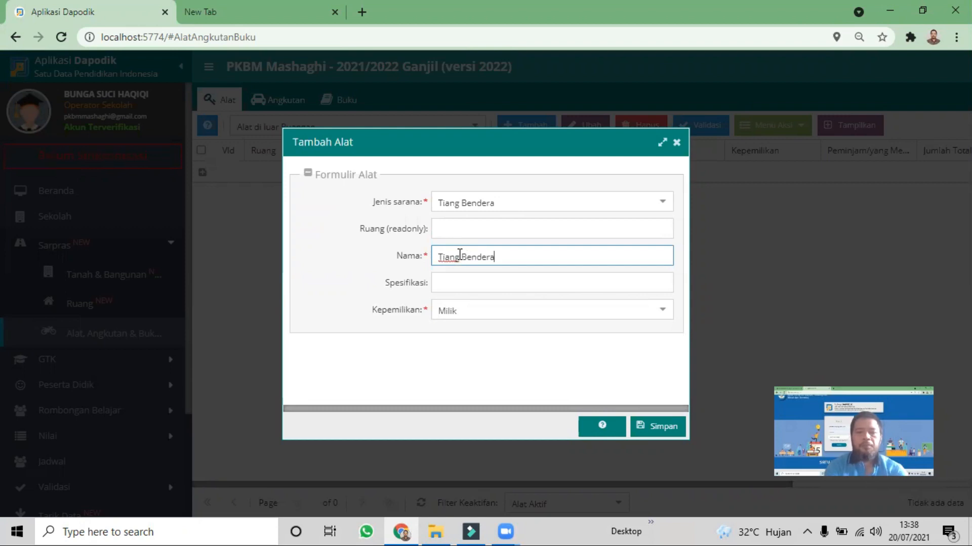
click(470, 289)
text(Bes)
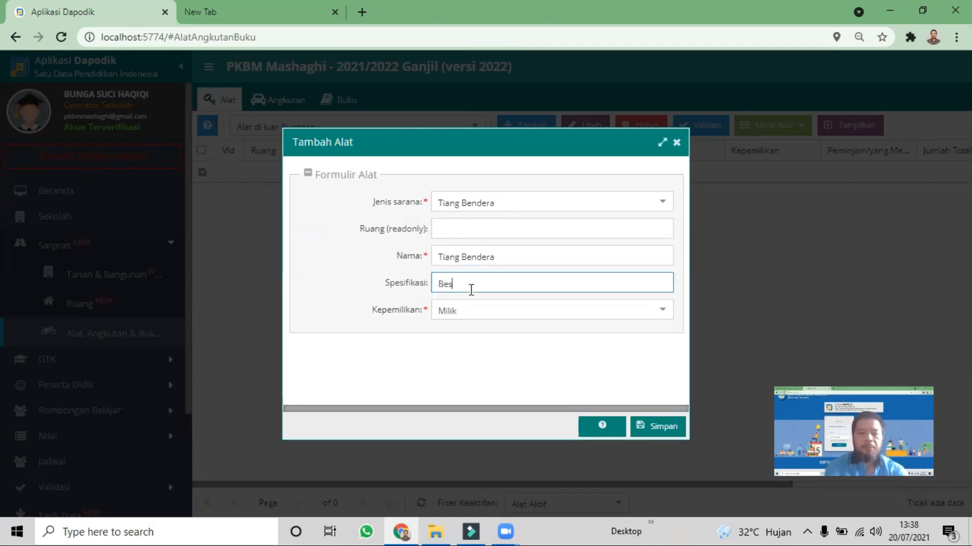
text(i)
key(Home)
text(Pipa)
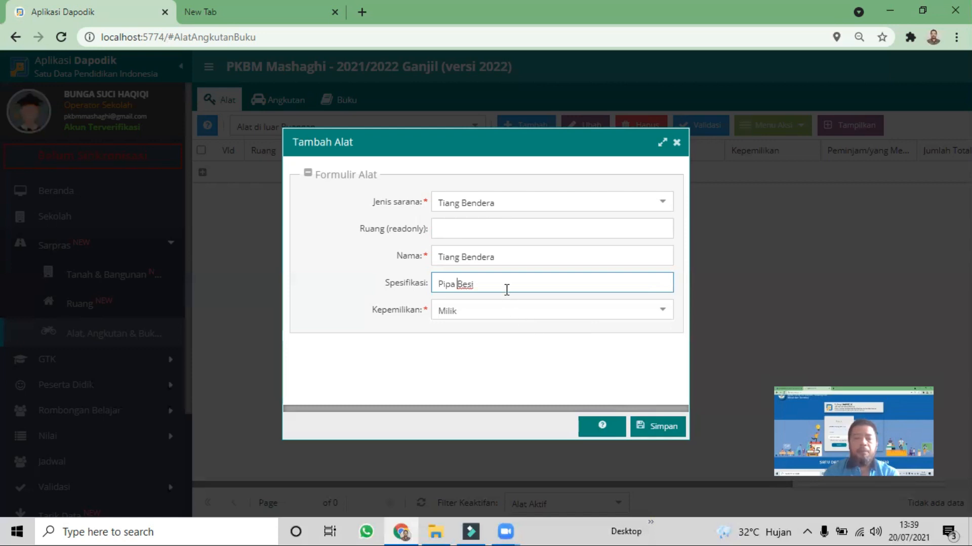
click(664, 428)
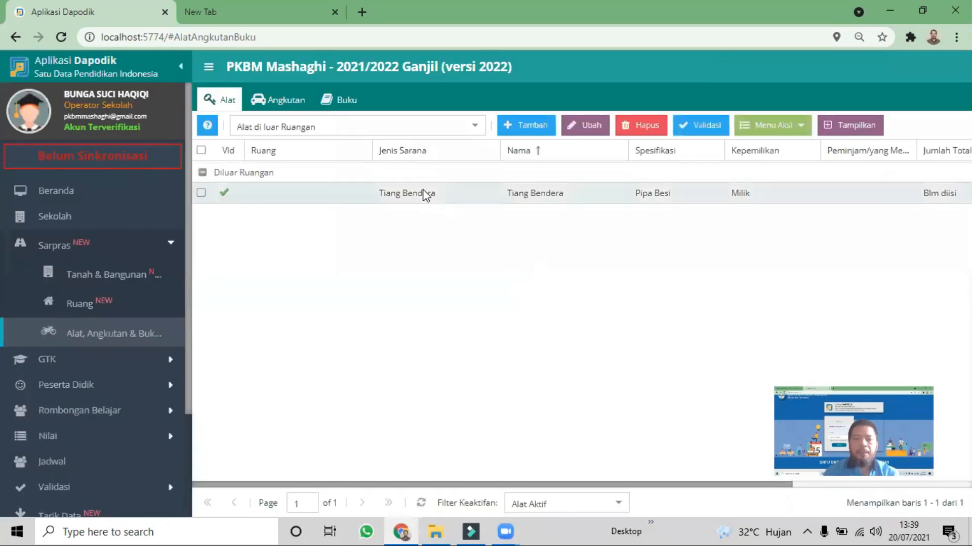
Fill in the Tiang Bendera's Periodik (2021/2022) data with Jumlah total 1 and Jumlah laik 1, and save it
click(424, 194)
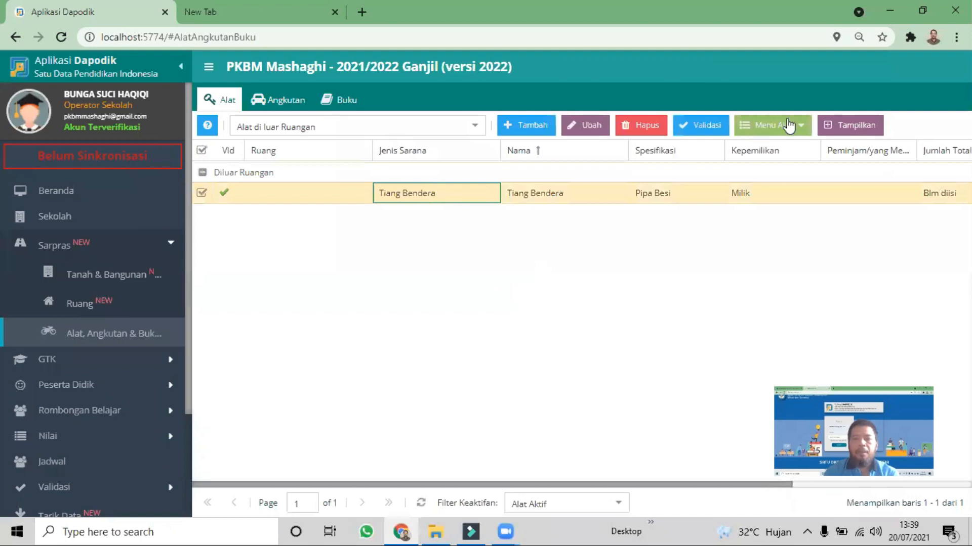
click(796, 132)
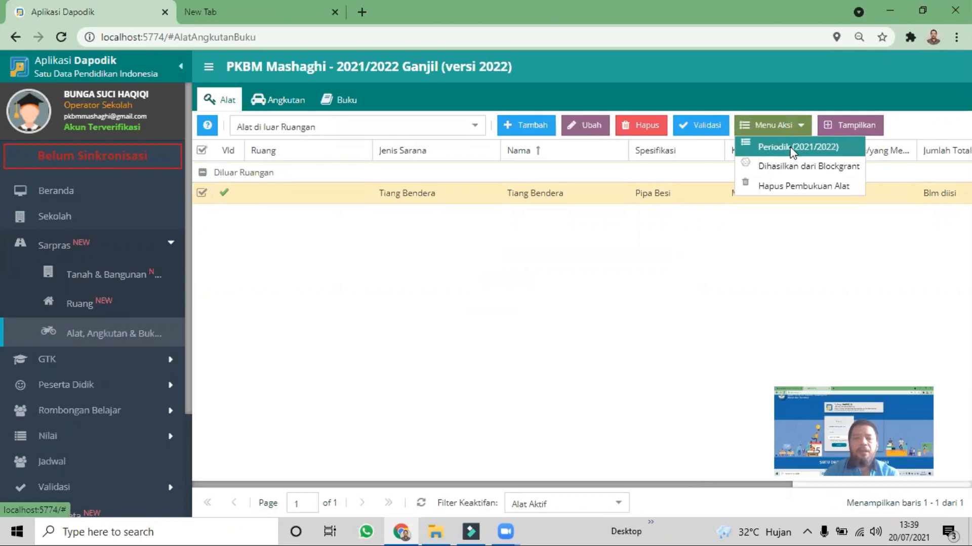
click(792, 151)
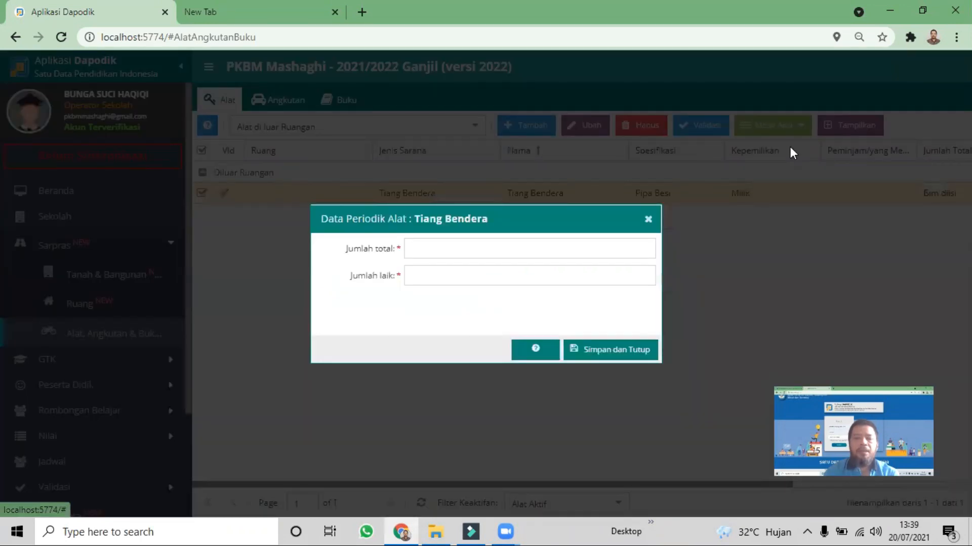
double_click(428, 275)
text(1)
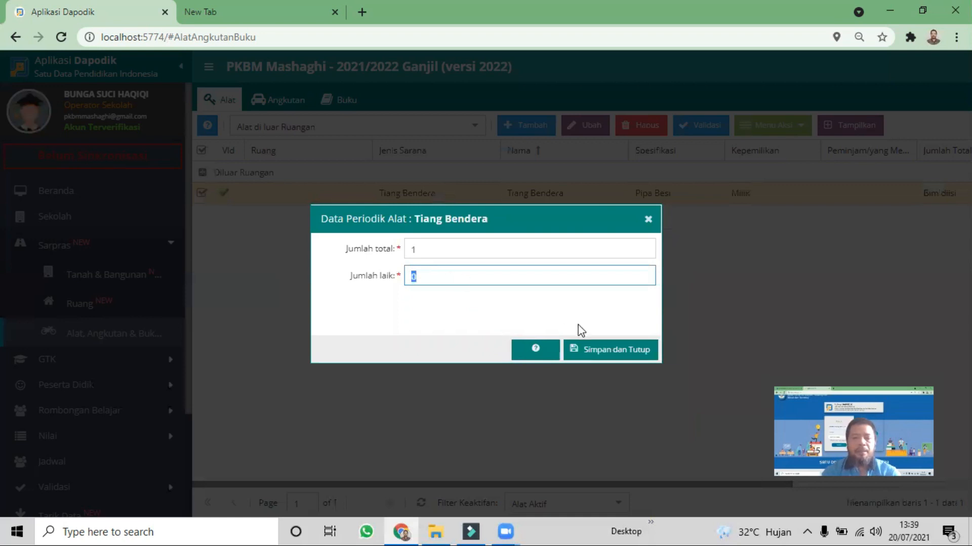
click(595, 349)
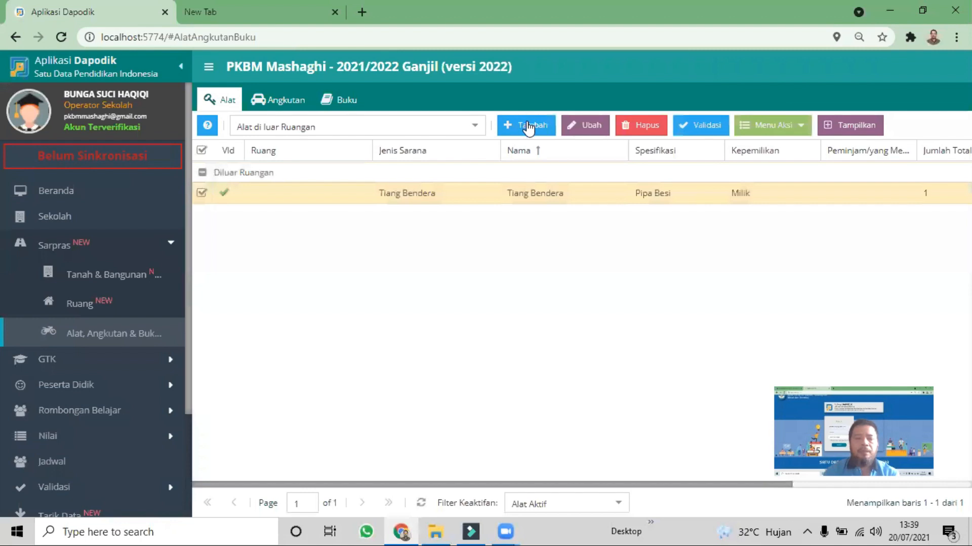
Start another outdoor equipment entry with Tempat cuci tangan as its Jenis sarana
click(528, 128)
click(513, 192)
text(tempat cuci)
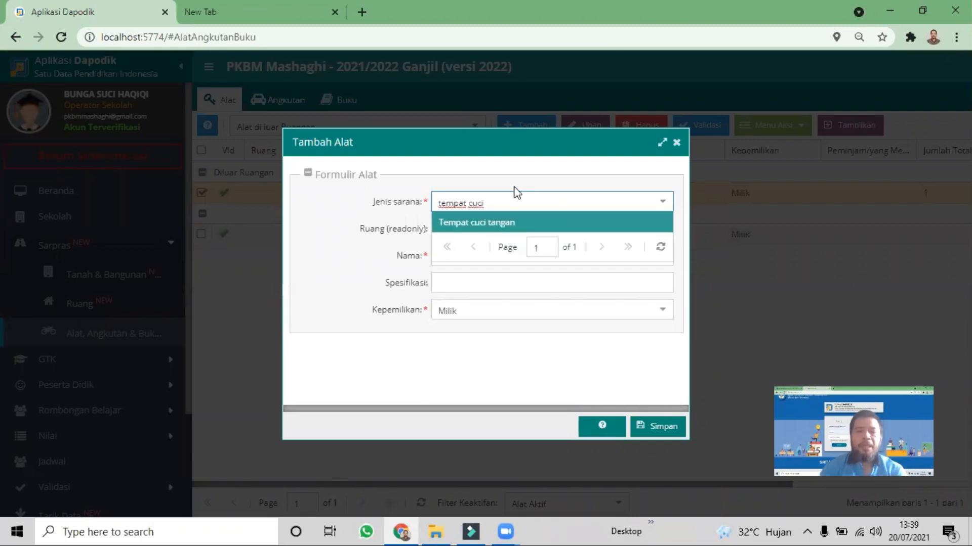
click(485, 226)
Name the hand-washing equipment Keran air, enter Standar as its Spesifikasi, and save the entry
click(478, 252)
text(Keran air)
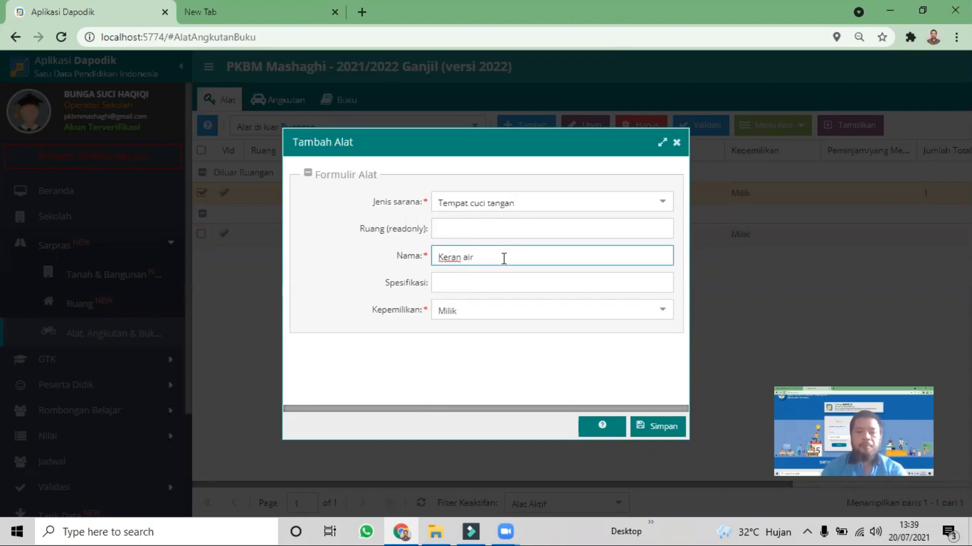
click(517, 287)
text(Standar)
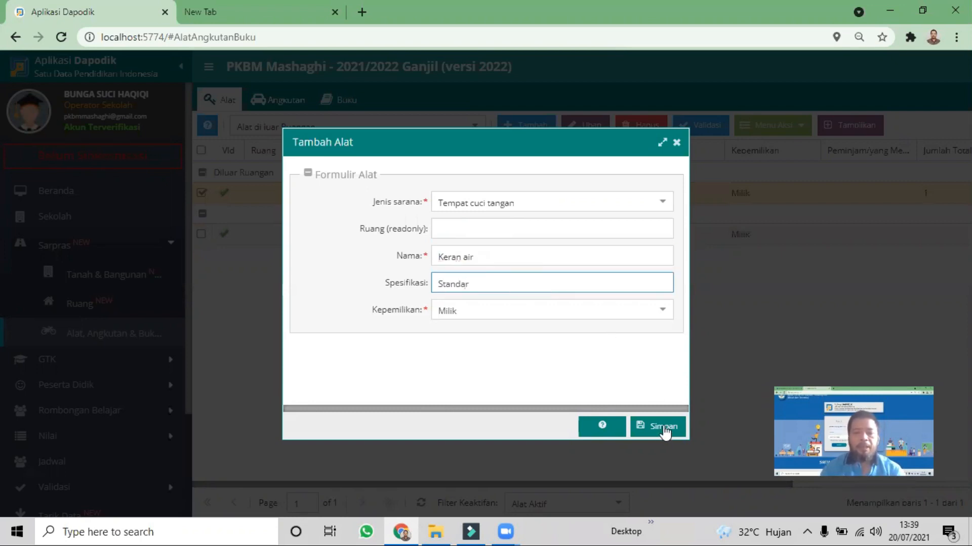
click(664, 429)
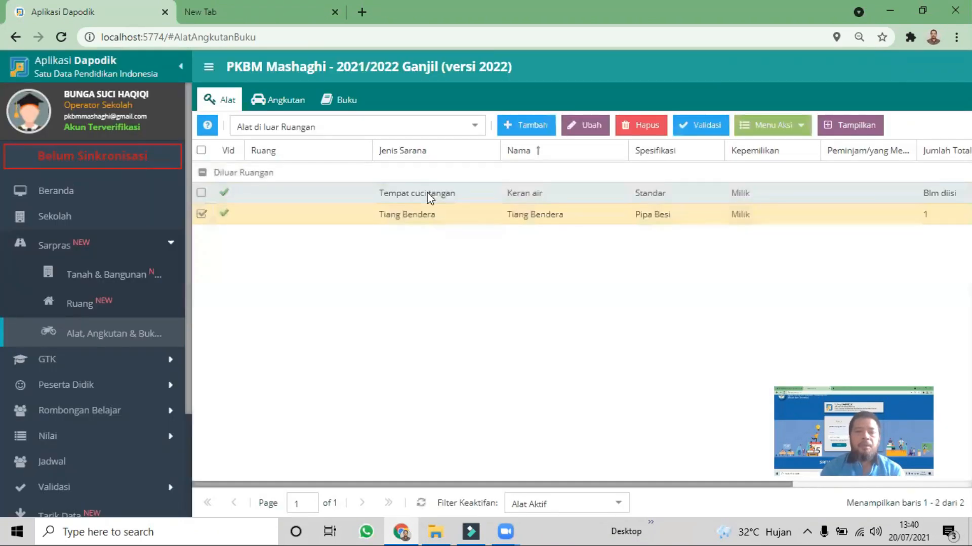
Fill in the Keran air's Periodik (2021/2022) data with Jumlah total 2 and Jumlah laik 2, and save it
click(427, 193)
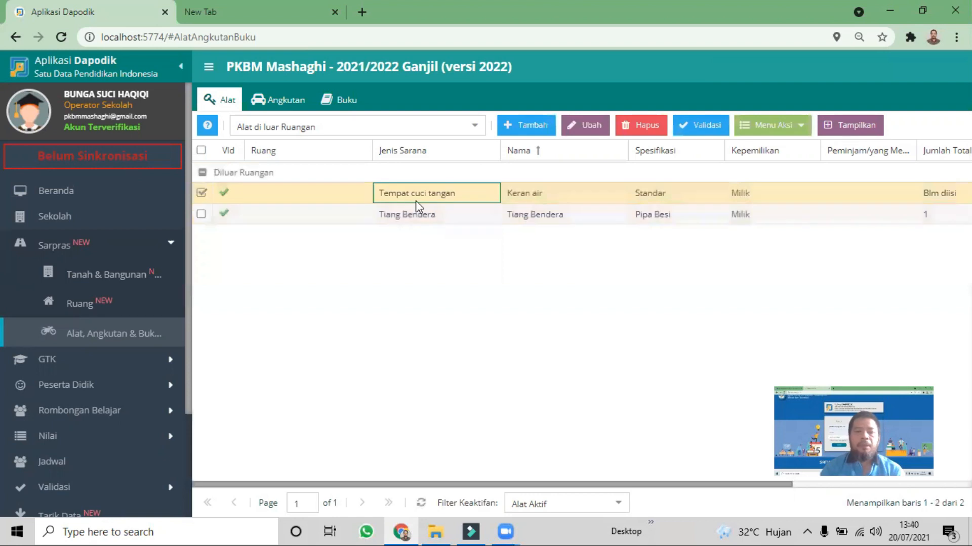
click(794, 129)
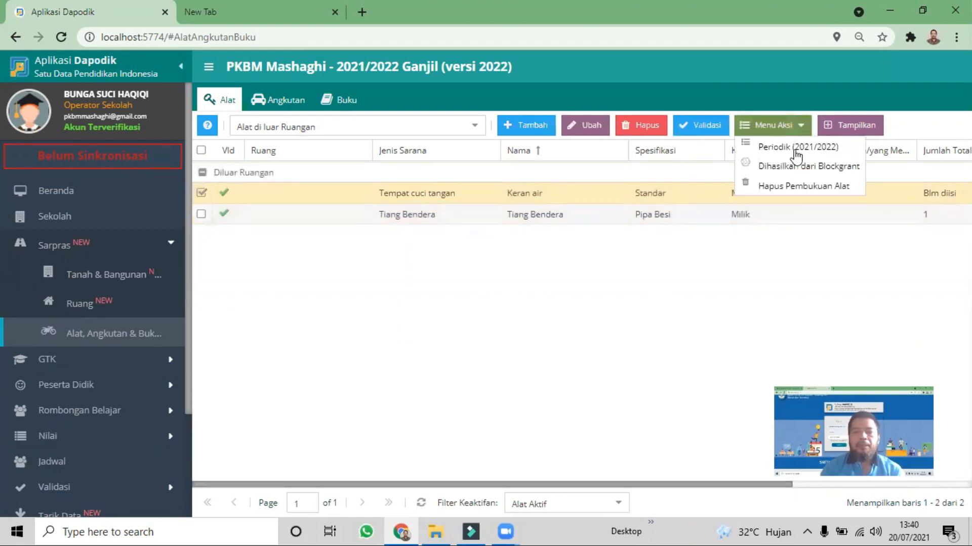
click(796, 151)
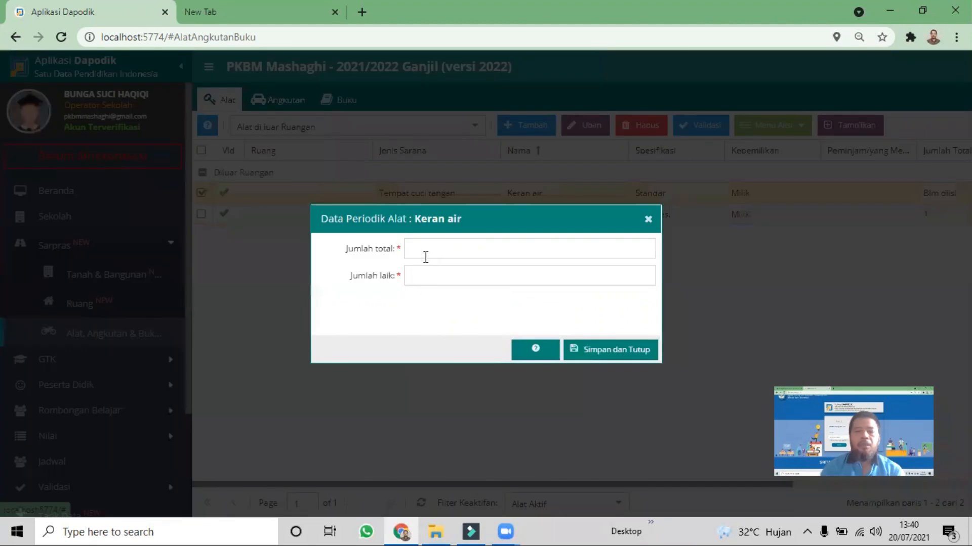
click(428, 248)
text(2)
click(427, 275)
text(2)
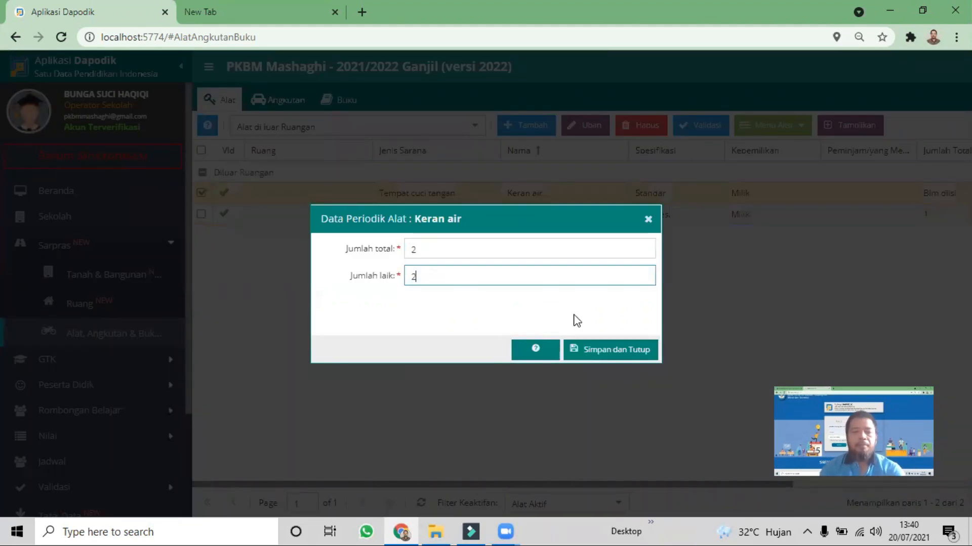
click(599, 351)
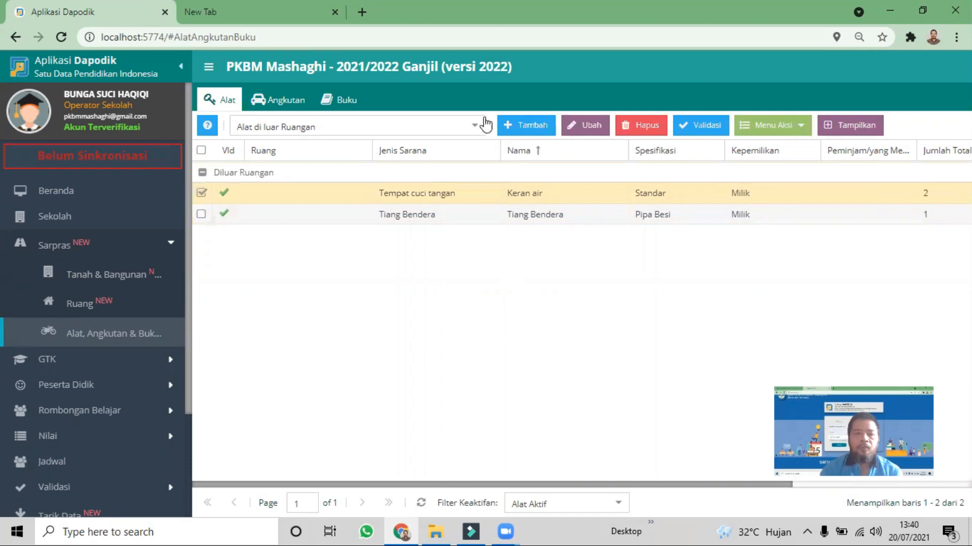
Write off the campur equipment in Kamar mandi Guru with Koreksi Data as its Hapus buku reason, and save it
click(475, 127)
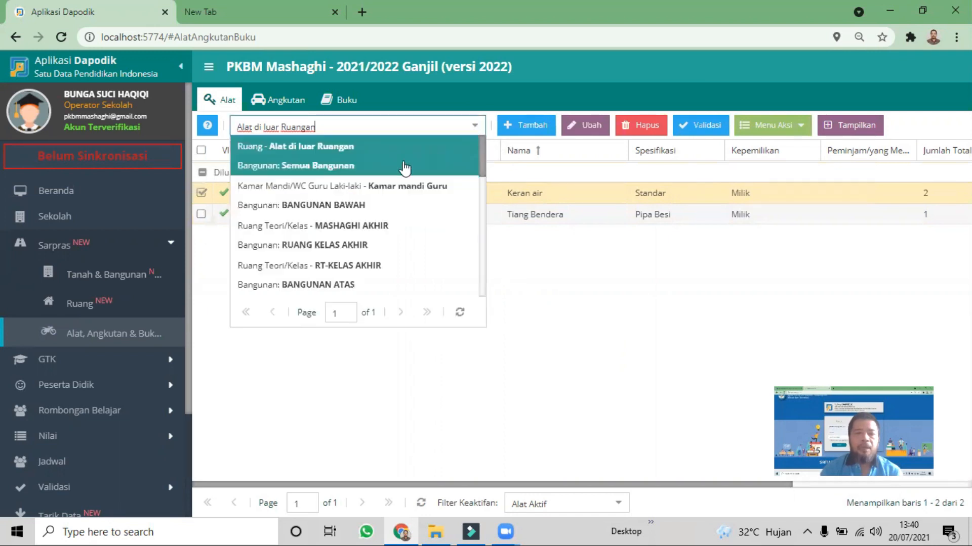
click(378, 200)
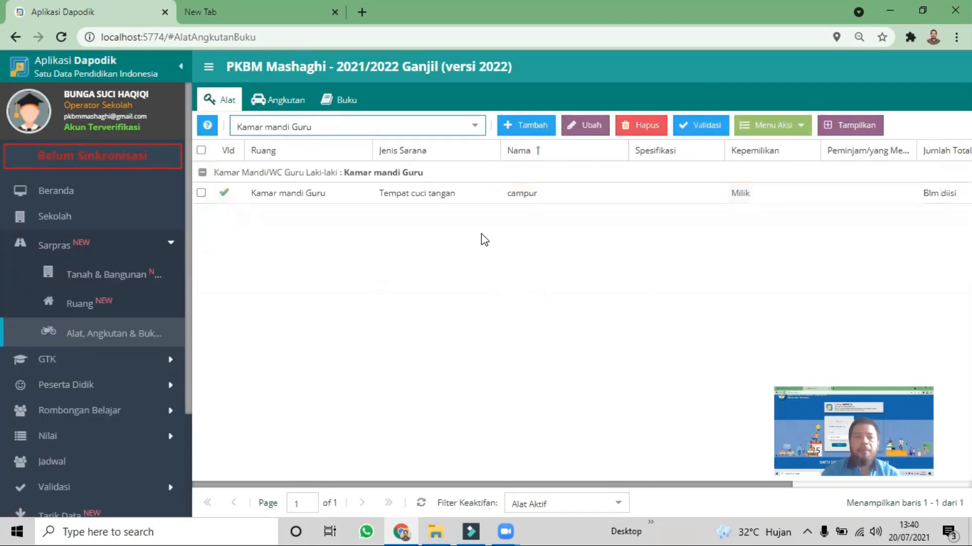
click(435, 201)
click(802, 126)
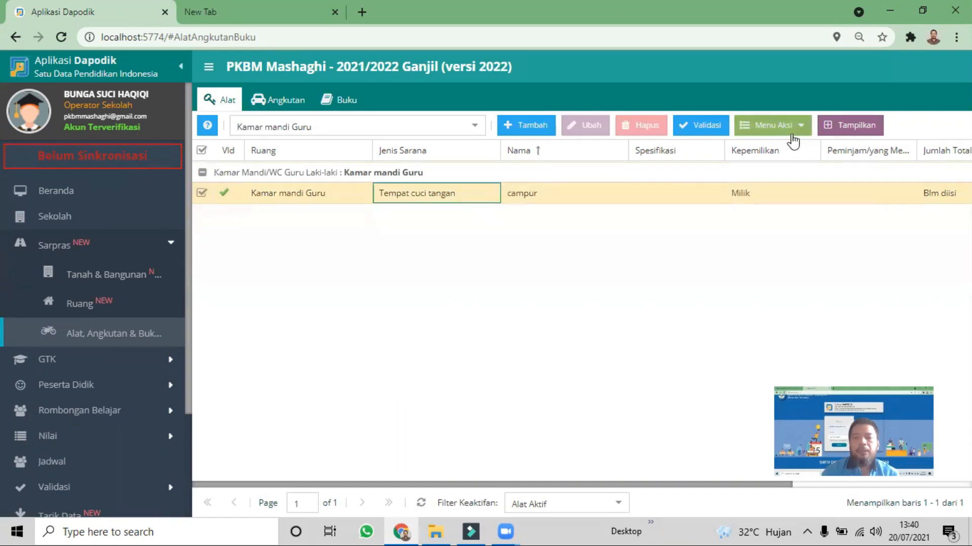
click(792, 191)
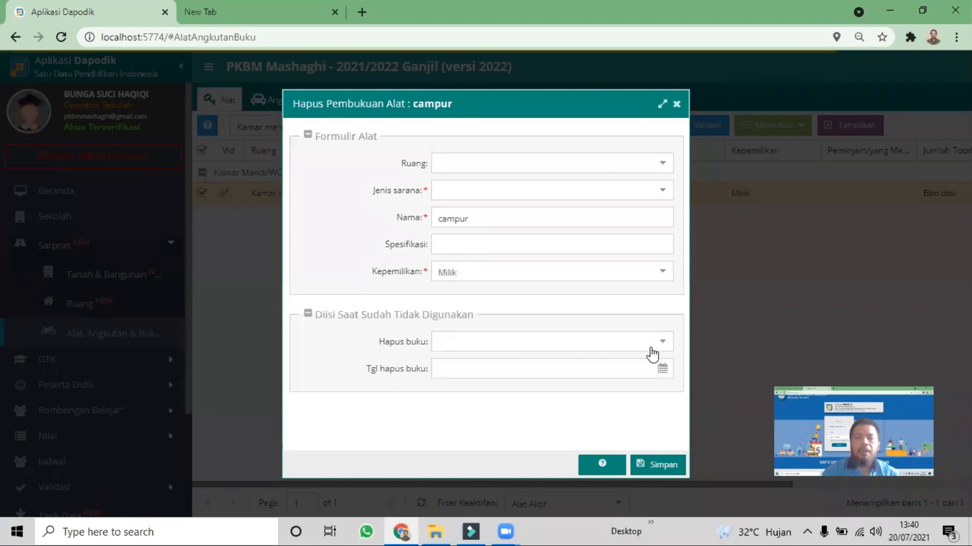
click(652, 349)
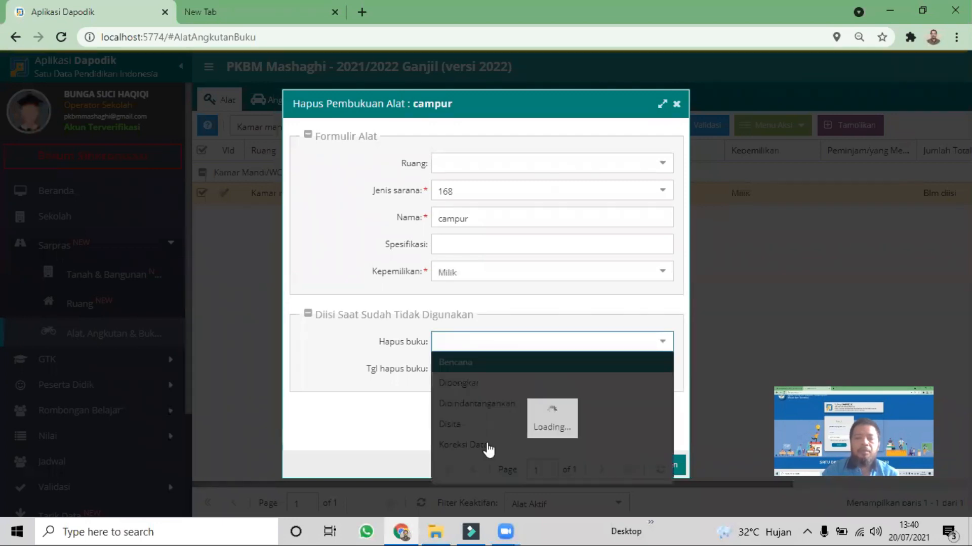
click(486, 444)
click(640, 462)
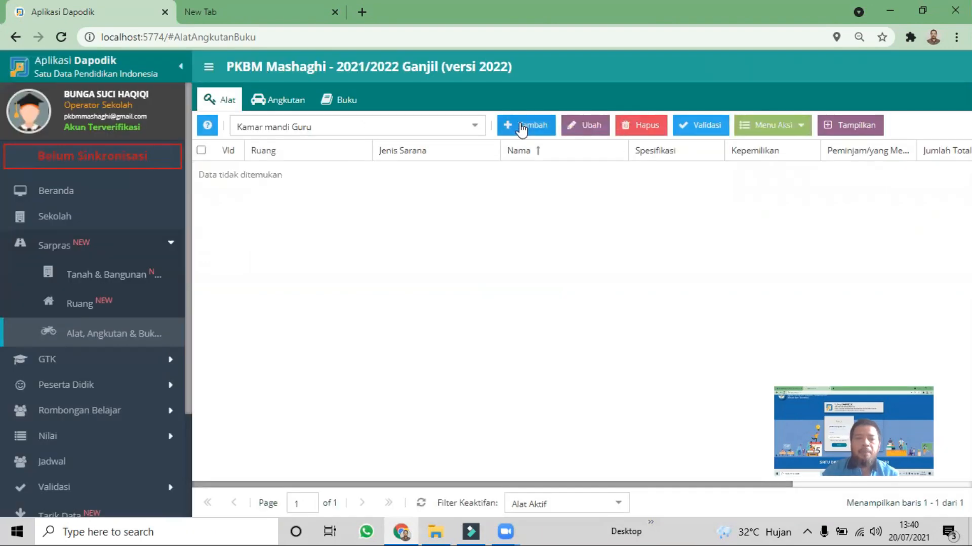
Start a new equipment entry for Kamar mandi Guru with Kloset Jongkok as its Jenis sarana
click(530, 128)
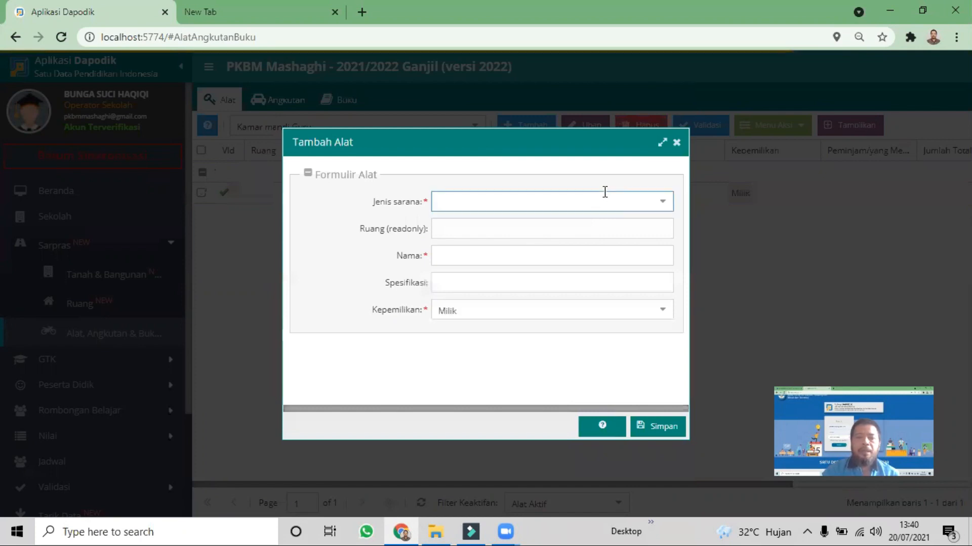
text(klose)
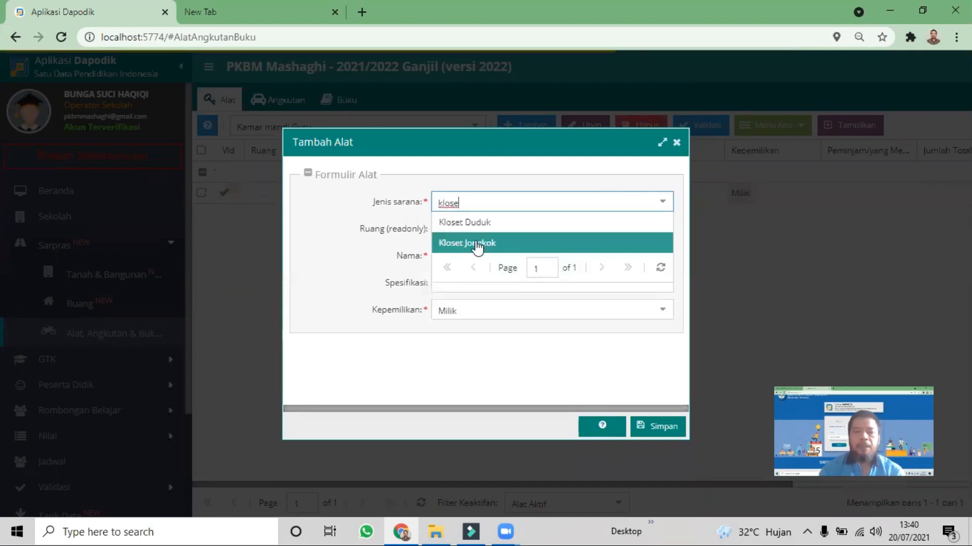
click(476, 242)
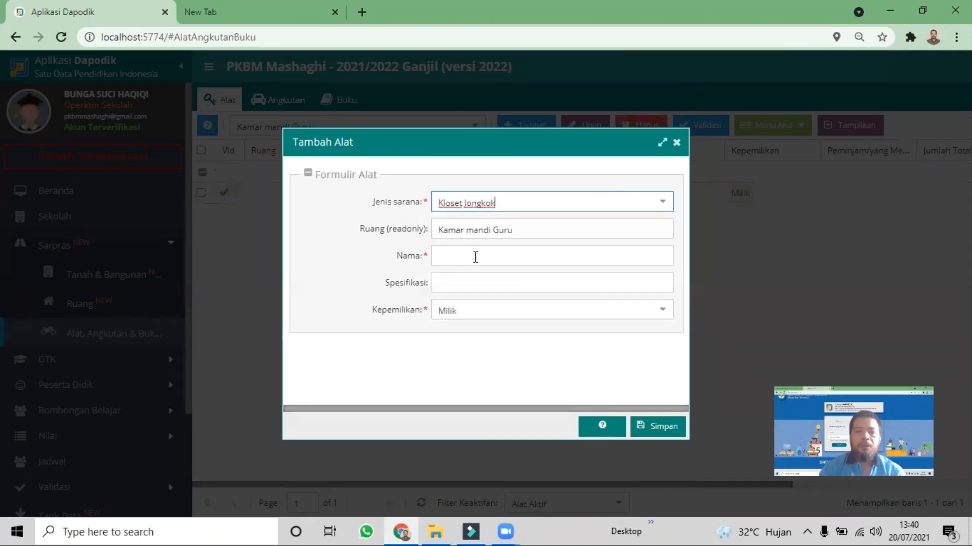
Name the squat toilet equipment Kloset Jongkok, enter Standar as its Spesifikasi, and save the entry
key(Tab)
text(K)
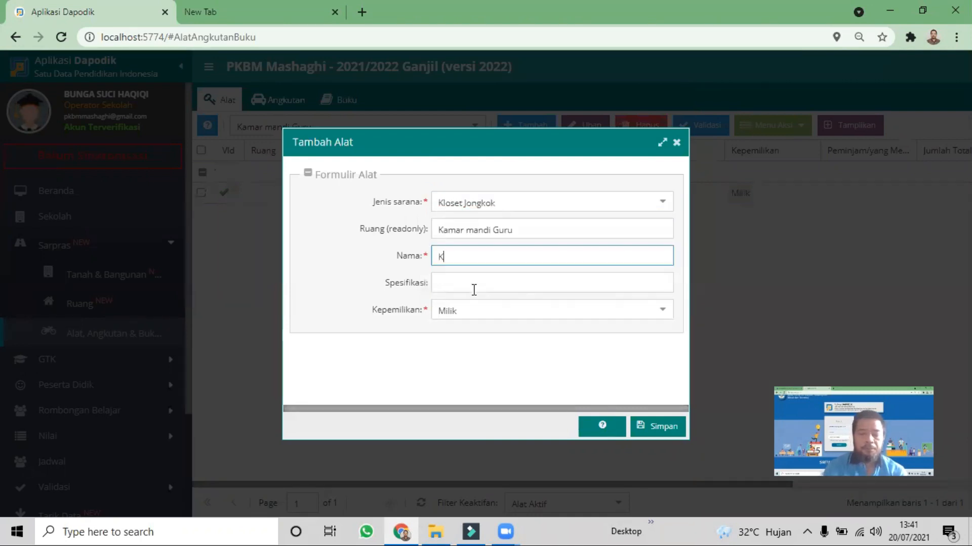
text(loset Jo)
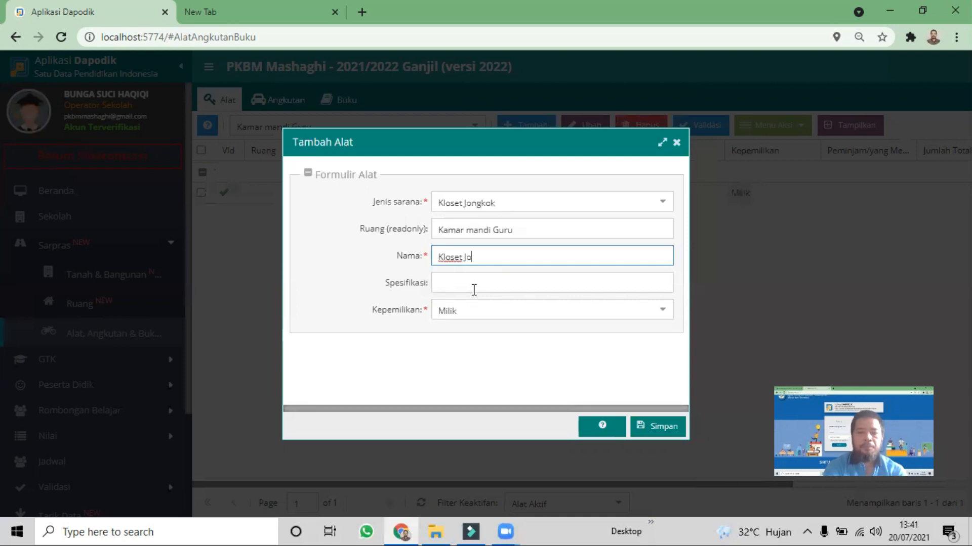
text(ngkok)
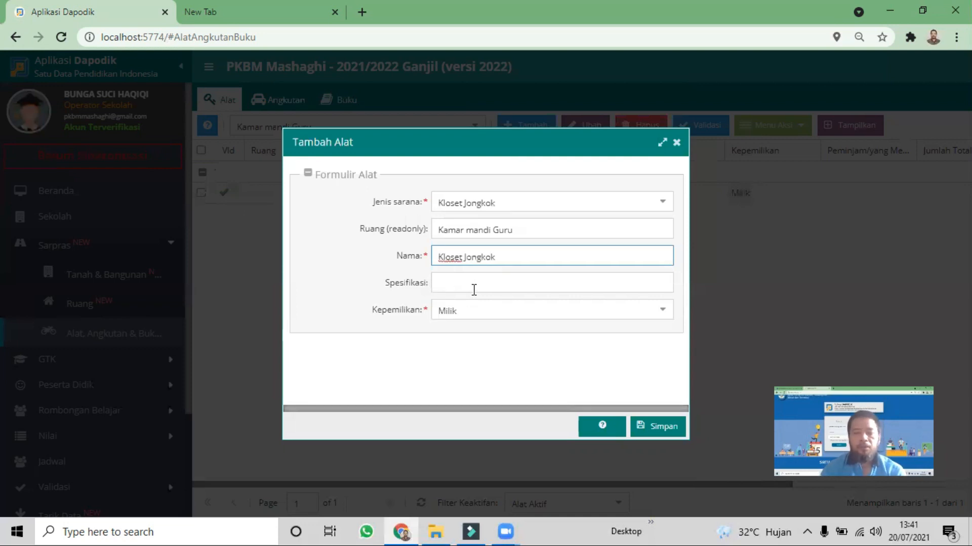
click(474, 289)
text(Standa)
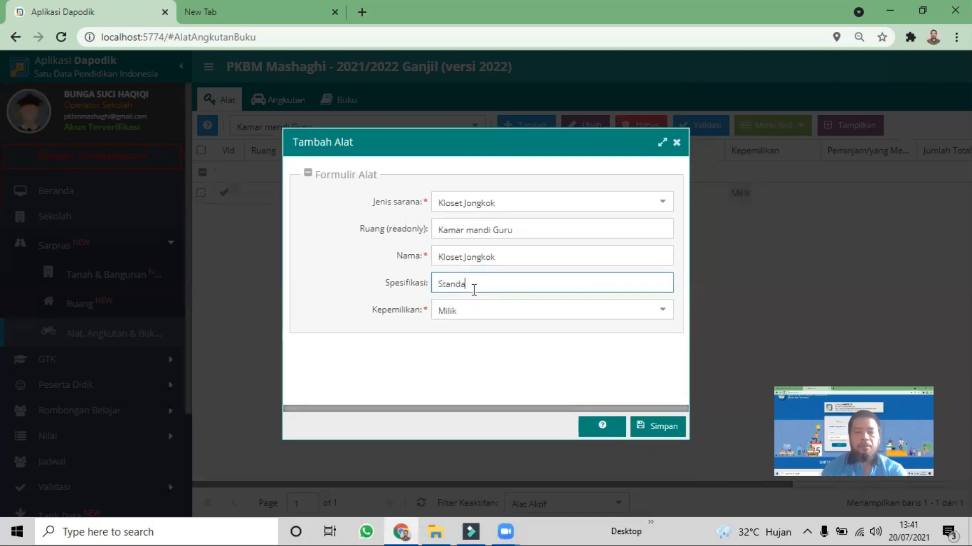
text(r)
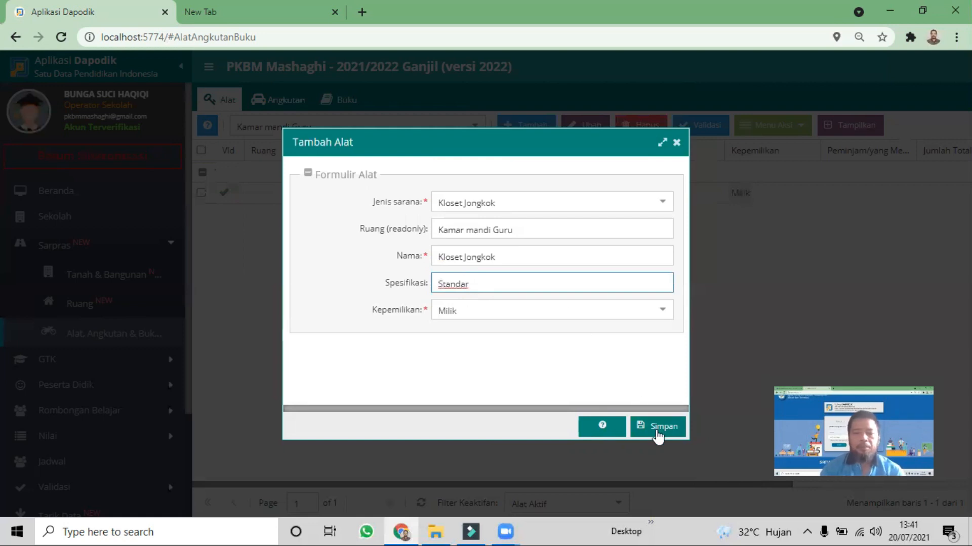
click(647, 426)
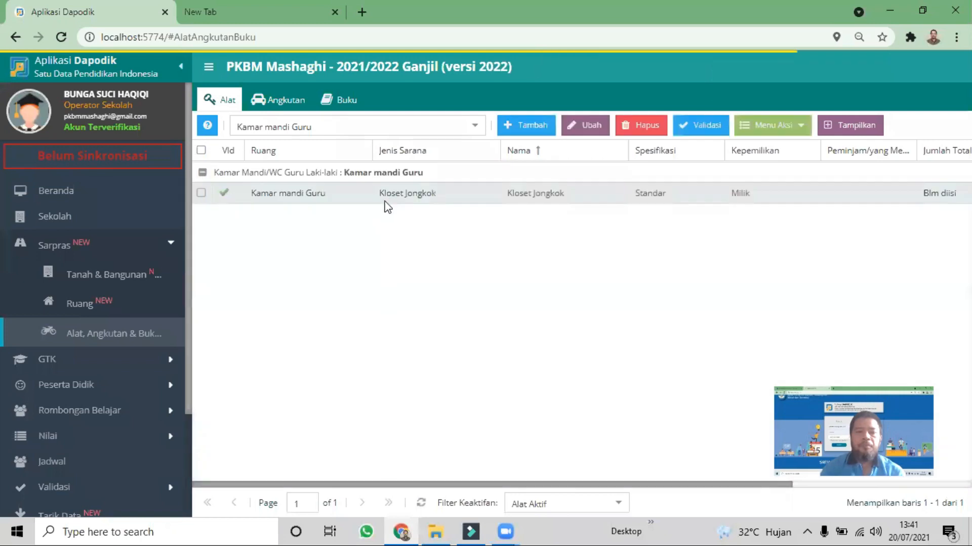
Set Jumlah laik to 1 in the Kloset Jongkok's Periodik (2021/2022) data and save it
click(389, 199)
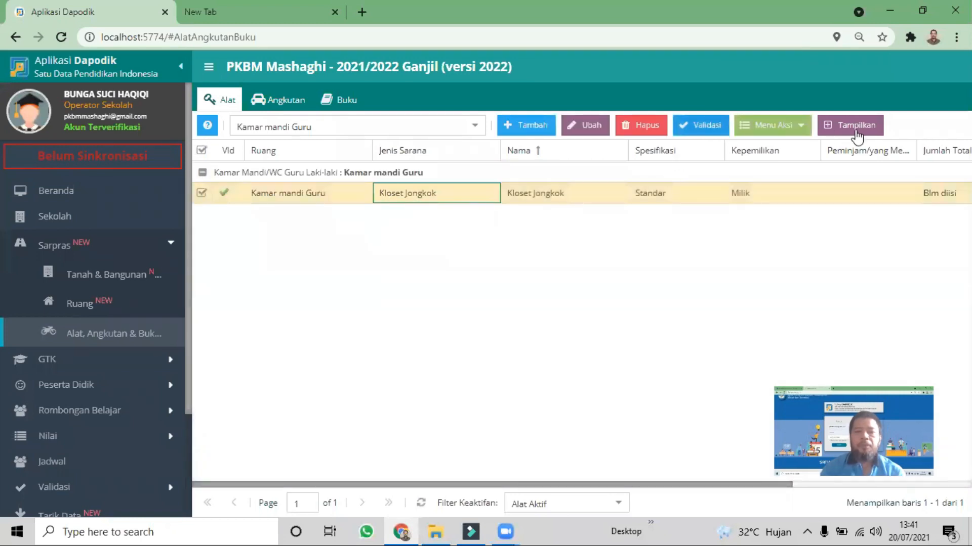
click(790, 128)
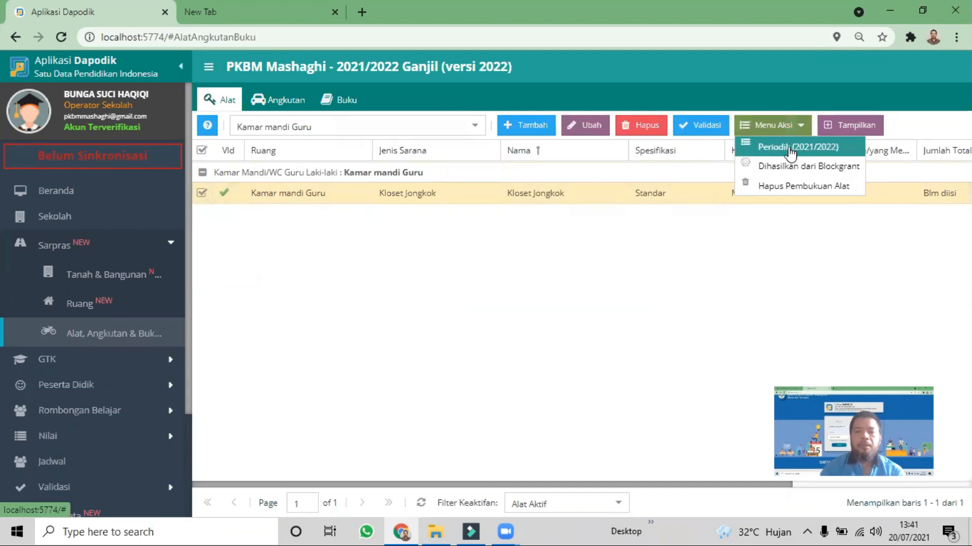
click(791, 149)
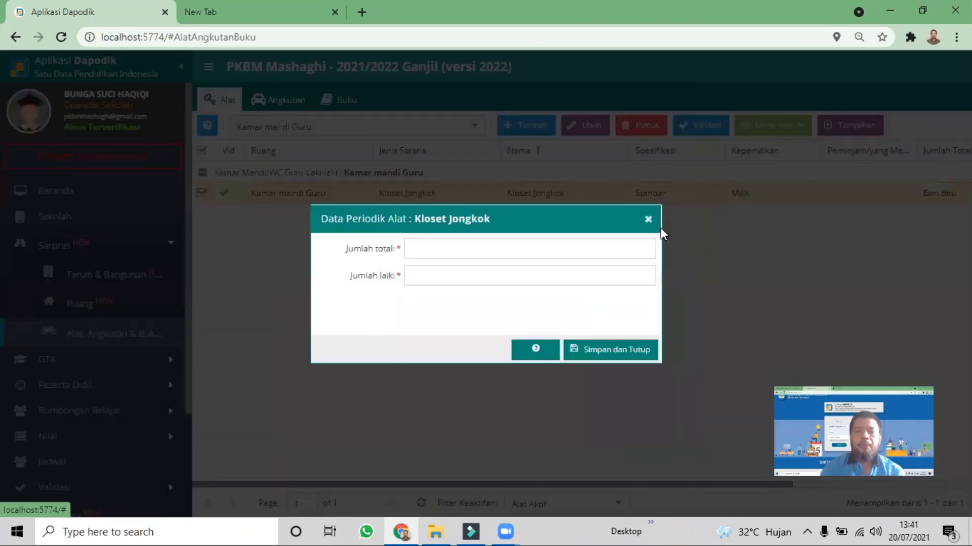
click(420, 281)
key(BackSpace)
text(1)
click(605, 348)
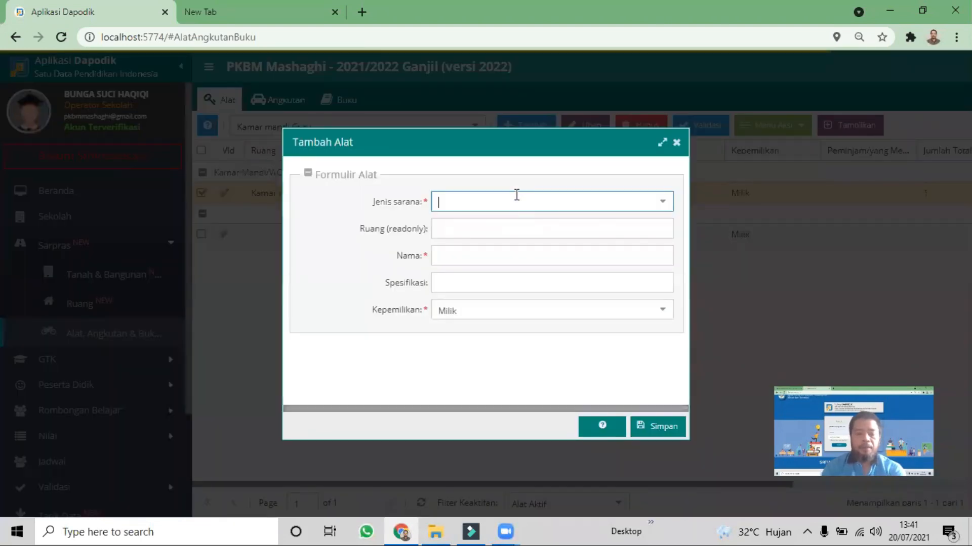
Choose Tempat cuci tangan as the Jenis sarana of the new Kamar mandi Guru equipment entry
text(keran cu)
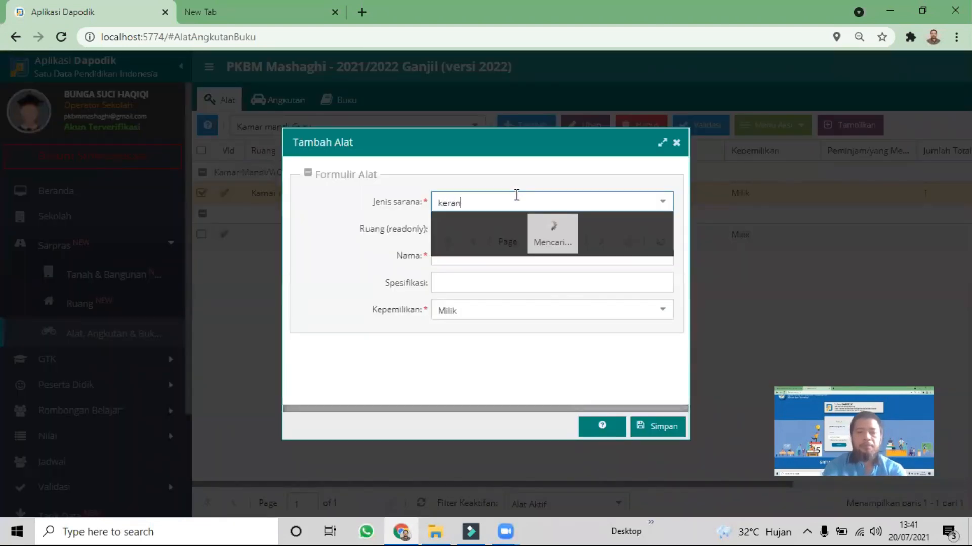
key(BackSpace)
key(BackSpace)
key(BackSpace)
key(BackSpace)
key(BackSpace)
key(BackSpace)
key(BackSpace)
key(BackSpace)
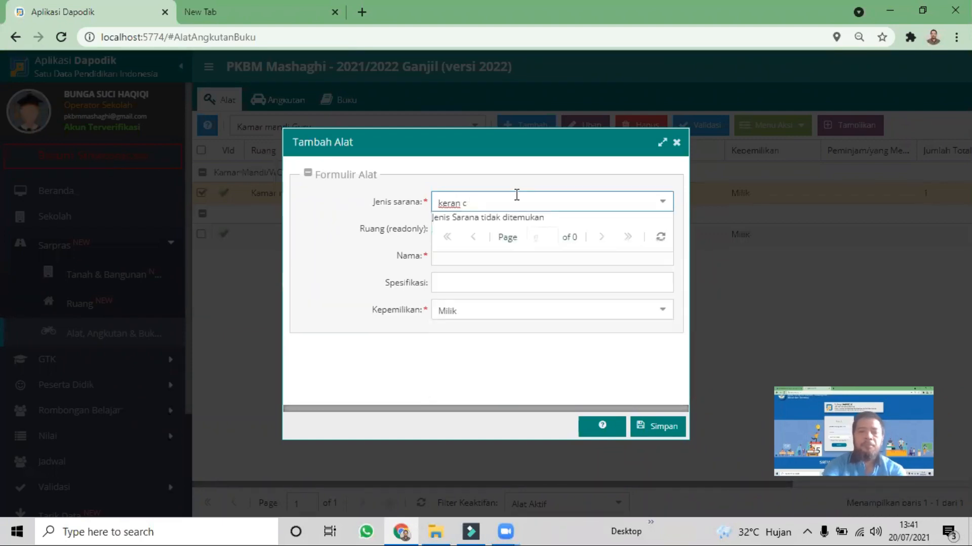
text(tempat cuci)
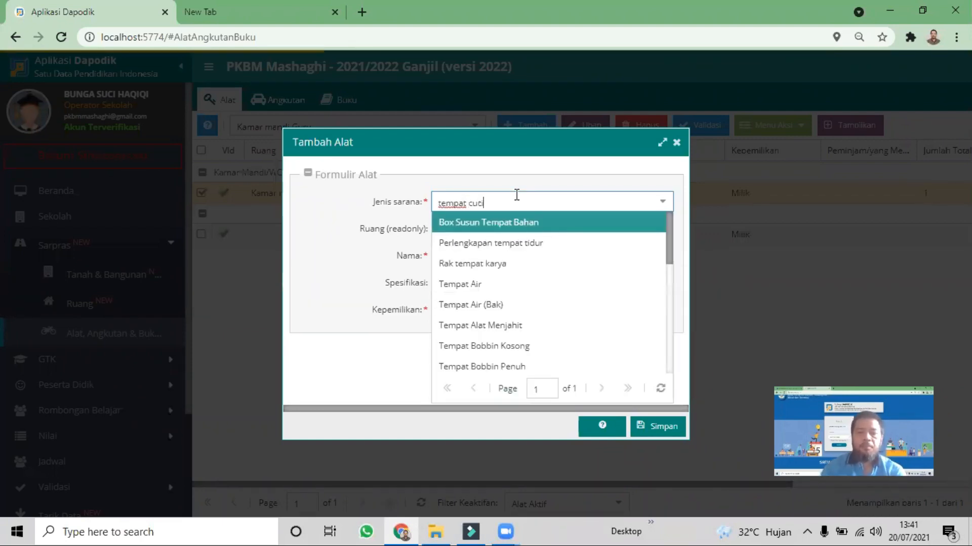
click(501, 219)
Name the teachers' bathroom hand-washing equipment Keran Air, enter Standar as its Spesifikasi, and save the entry
click(483, 261)
text(Keran )
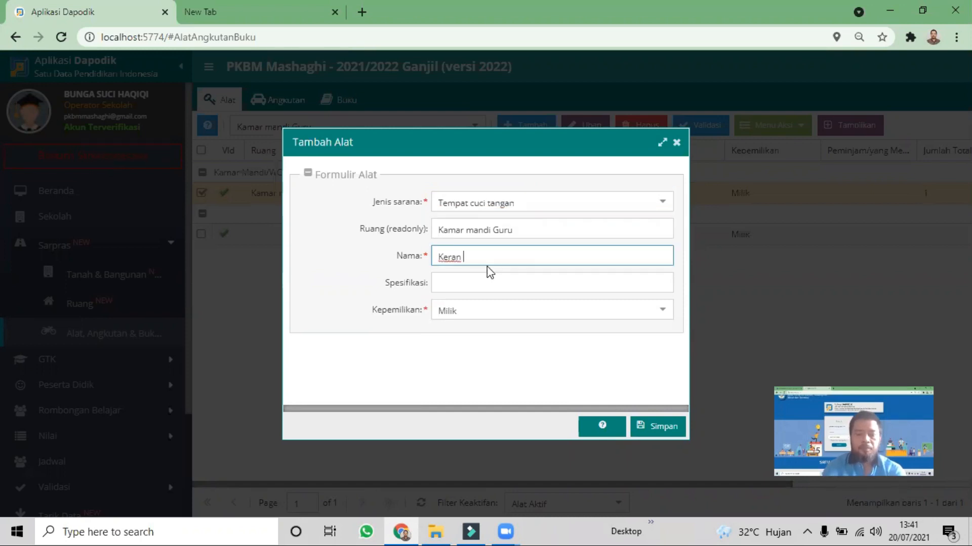
text(Air)
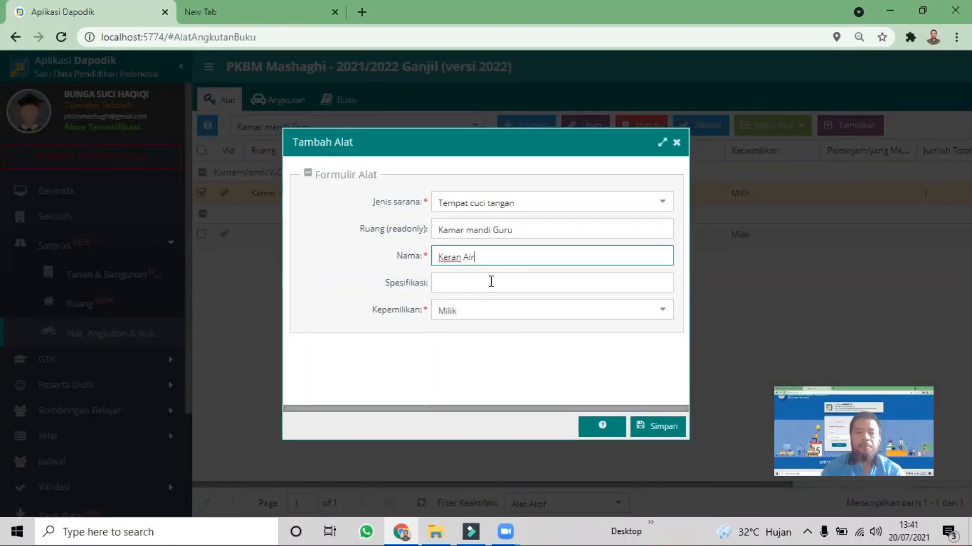
click(490, 282)
text(Standar)
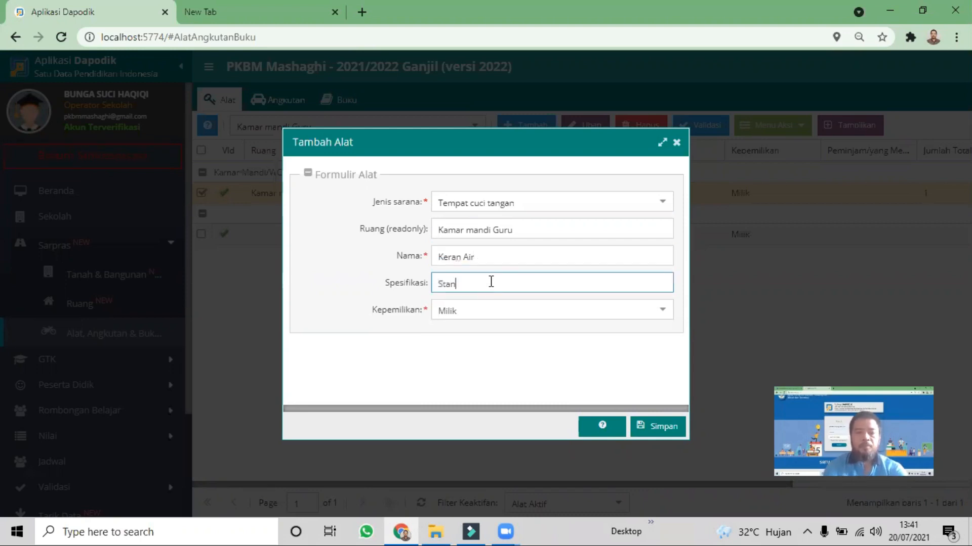
click(658, 425)
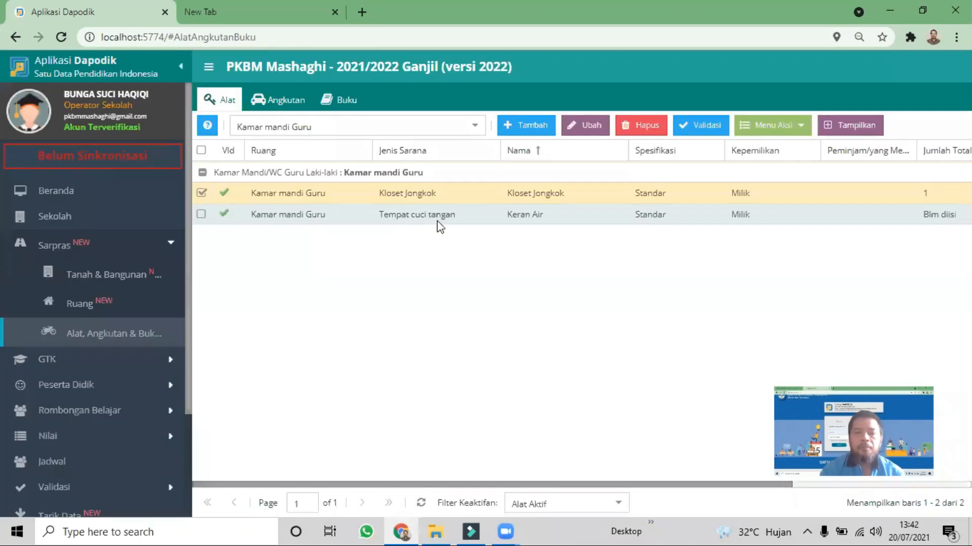
Set Jumlah laik to 1 in the Keran Air's Periodik (2021/2022) data and save it
click(434, 221)
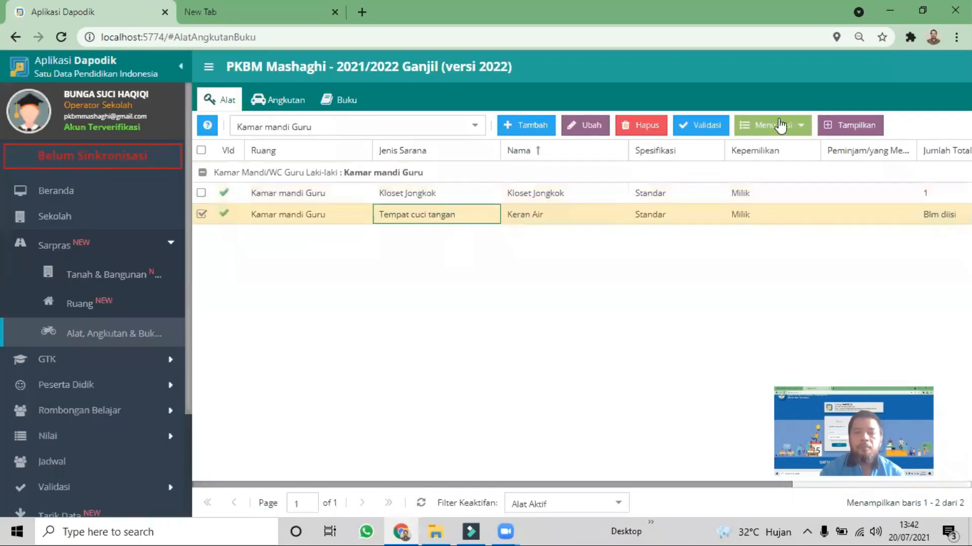
click(774, 129)
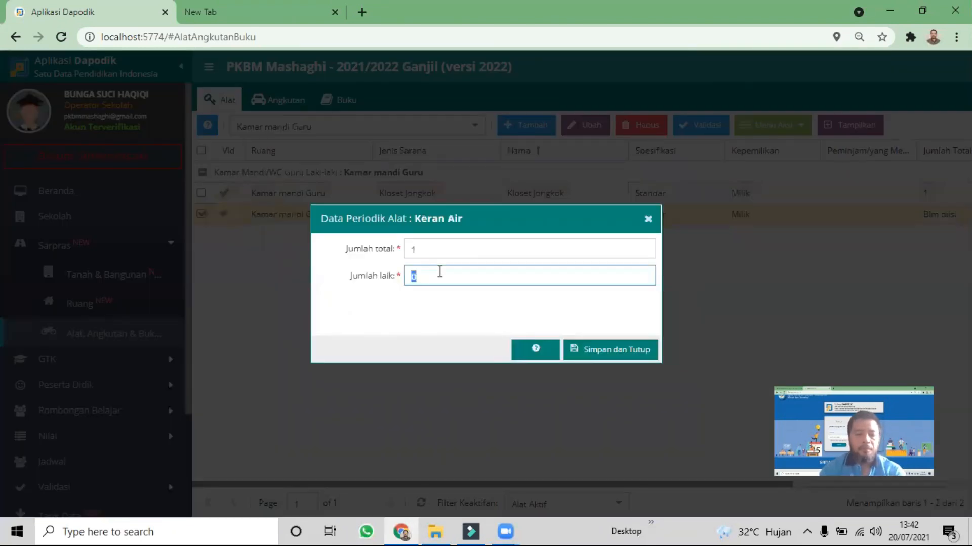
text(1)
click(595, 348)
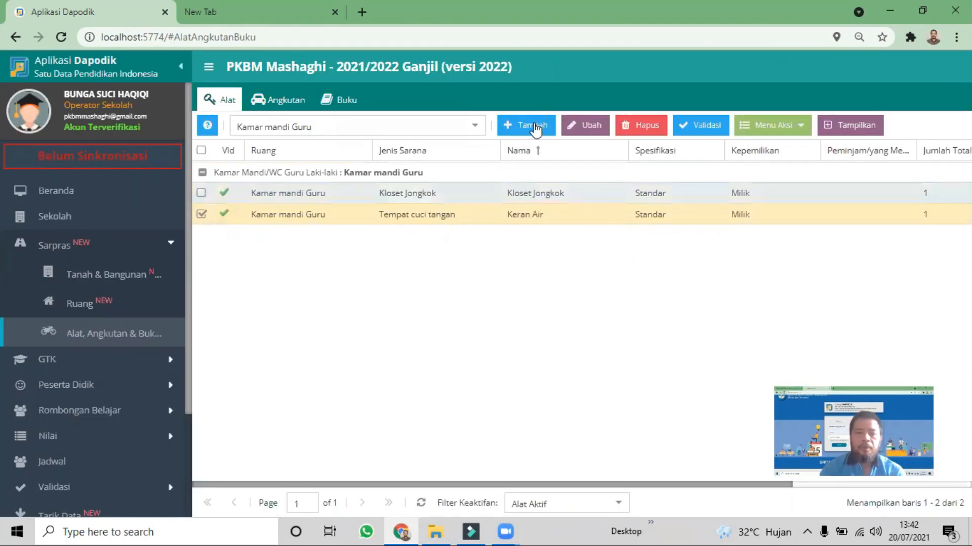
Add an Ember equipment entry to Kamar mandi Guru named Ember Plastik with Standar as its Spesifikasi, and save it
click(535, 130)
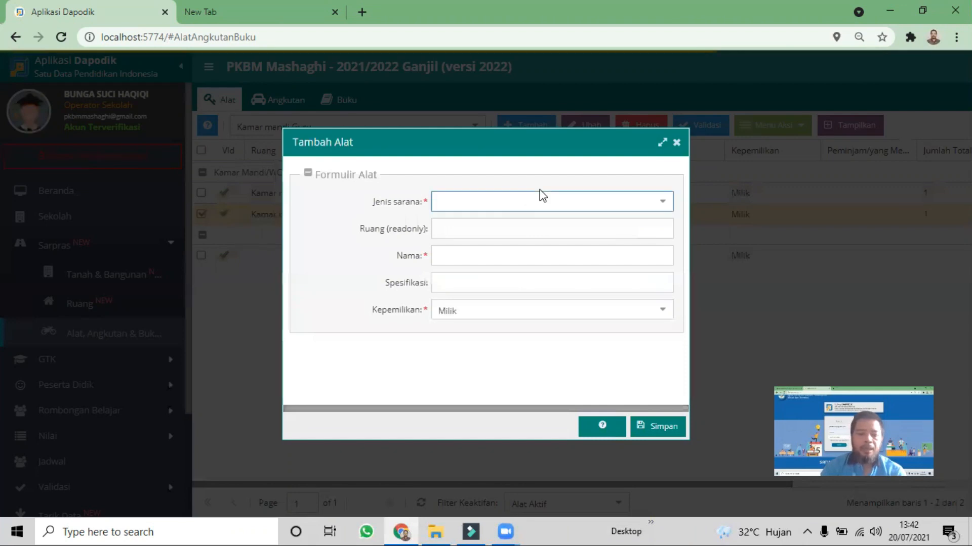
text(ember)
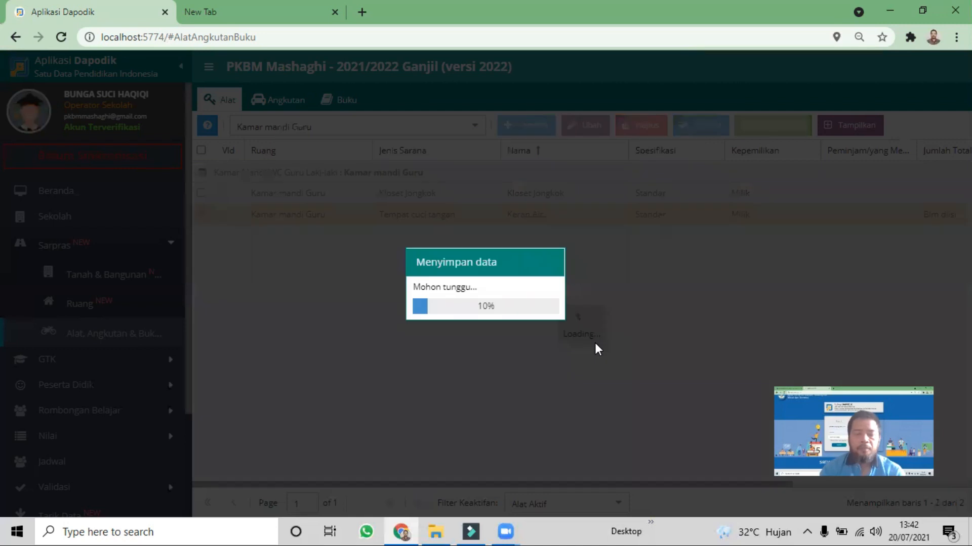
click(483, 253)
text(Ember Pa)
click(487, 282)
text(Standar)
click(656, 424)
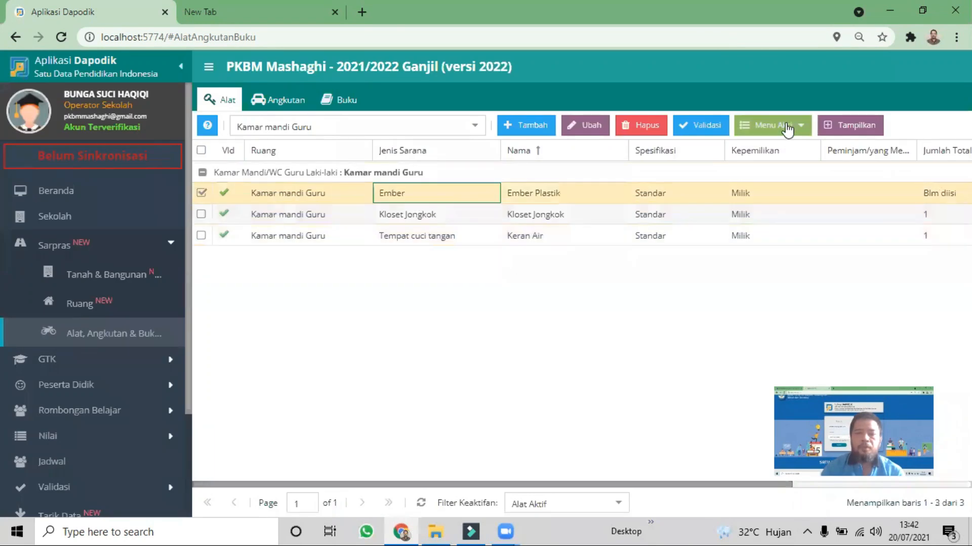
Set Jumlah laik to 1 in the Ember Plastik's Periodik (2021/2022) data and save it
click(782, 125)
click(787, 148)
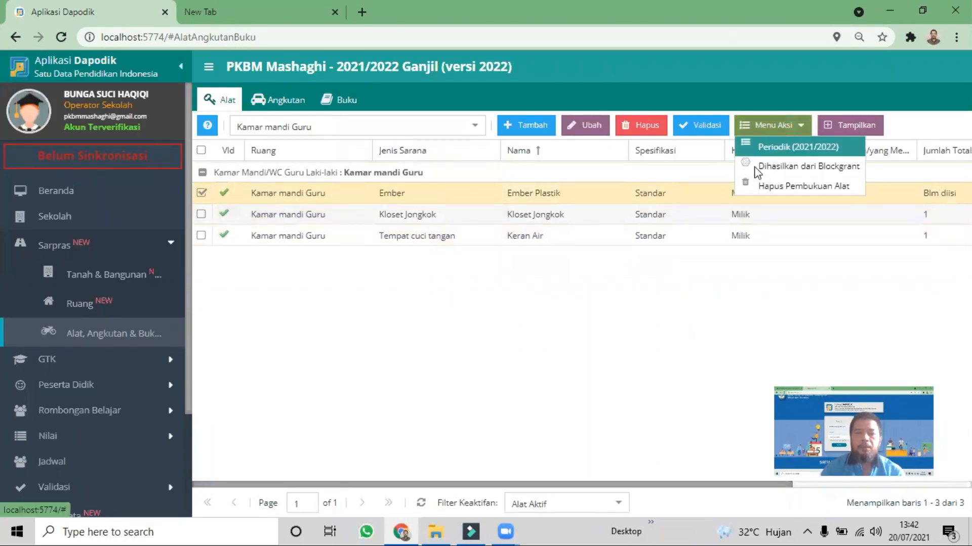
click(435, 276)
key(BackSpace)
text(1)
click(600, 355)
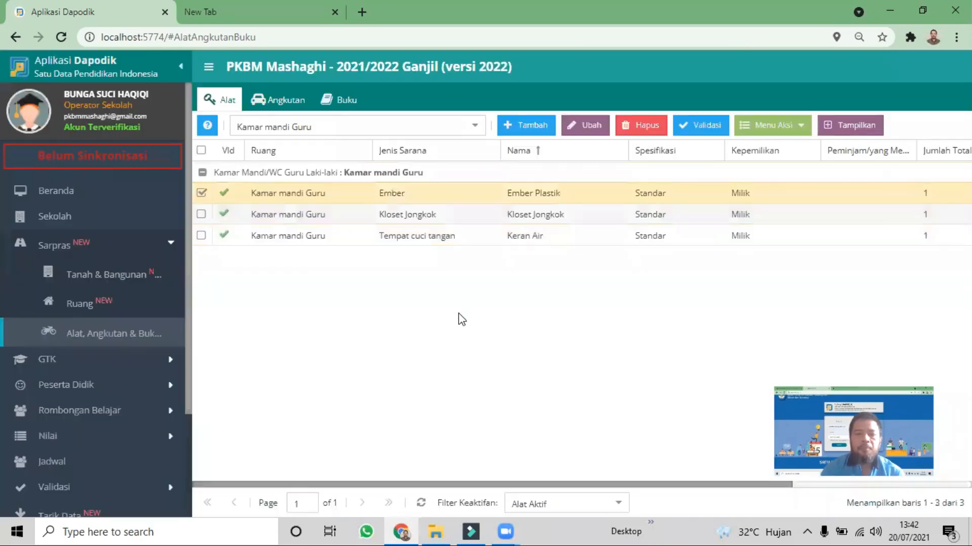
Add a Gayung Bertangkai equipment entry to Kamar mandi Guru named Gayung Plastik with Standar as its Spesifikasi, and save it
click(529, 130)
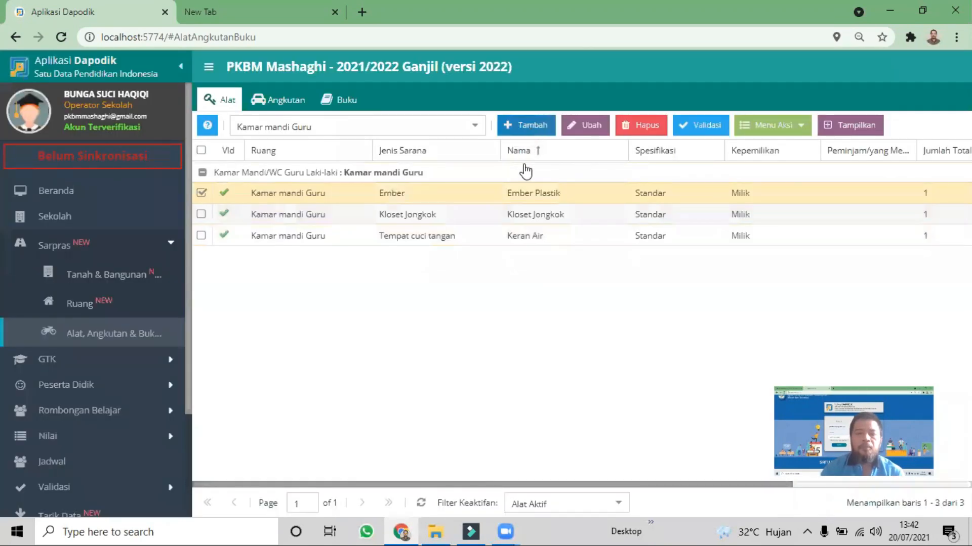
click(524, 201)
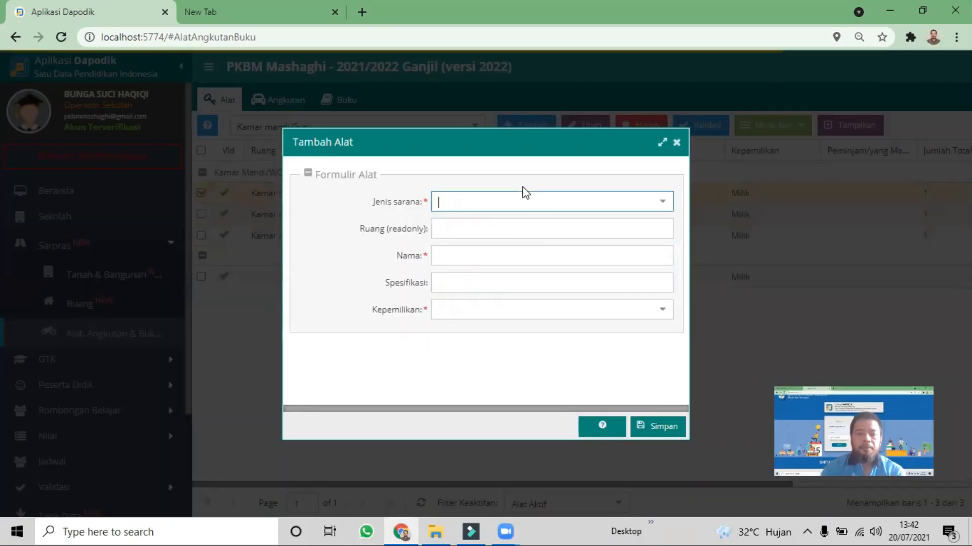
text(Gayung)
click(480, 305)
click(494, 256)
text(Gayung Plastik)
click(464, 289)
text(Standar)
click(658, 426)
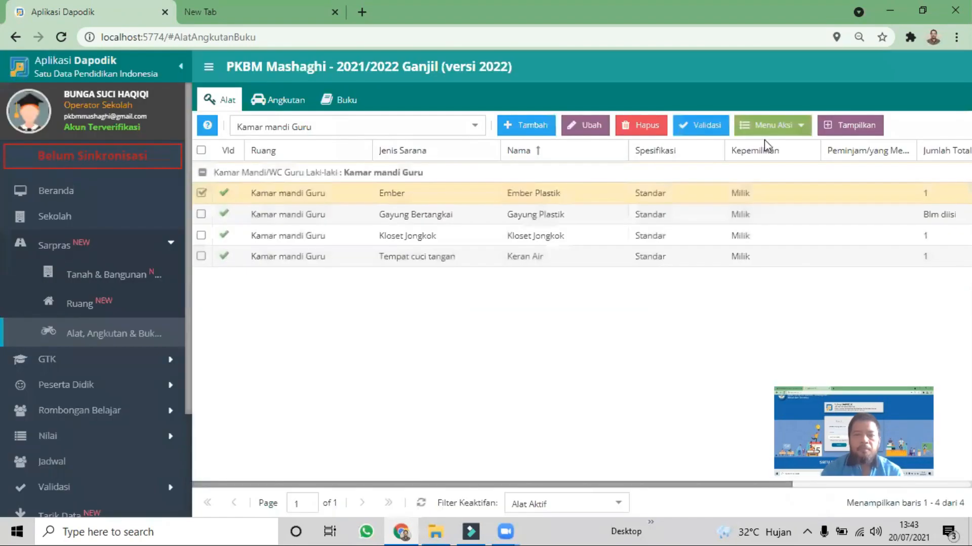
Set Jumlah laik to 1 in the Gayung Plastik's Periodik (2021/2022) data and save it
click(695, 214)
click(780, 126)
click(779, 147)
text(1)
key(Tab)
text(1)
click(610, 350)
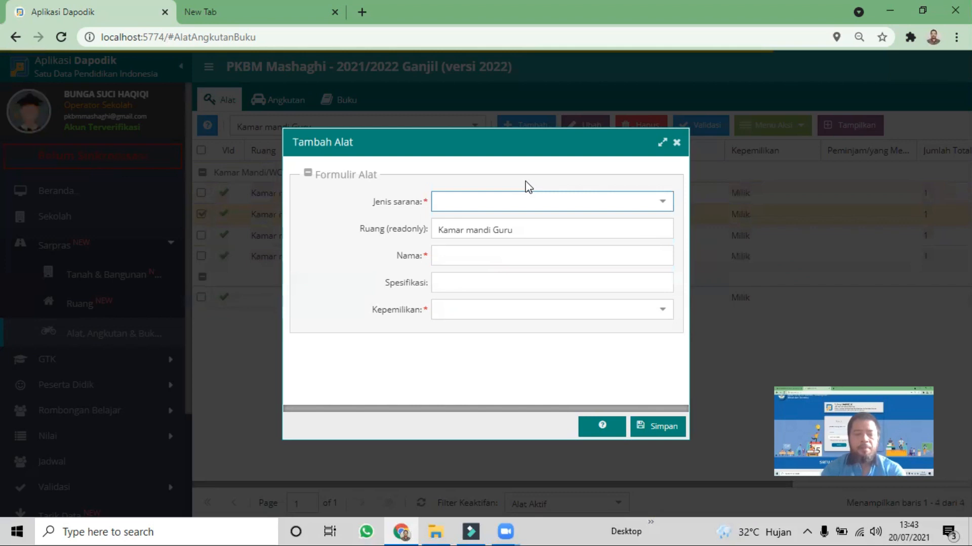
Add a Cermin Datar equipment entry to Kamar mandi Guru named Cermin Kaca with Standar as its Spesifikasi, and save it
text(cermin)
click(471, 281)
click(484, 256)
text(Cermin Kaca)
click(499, 279)
text(Standar)
click(645, 425)
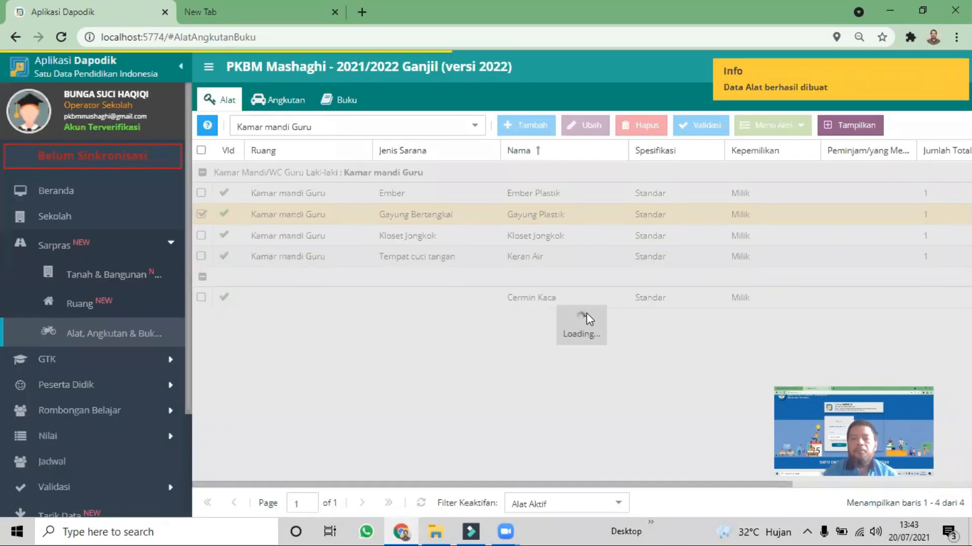
Set Jumlah laik to 1 in the Cermin Kaca's Periodik (2021/2022) data and save it
click(538, 193)
click(773, 125)
click(784, 147)
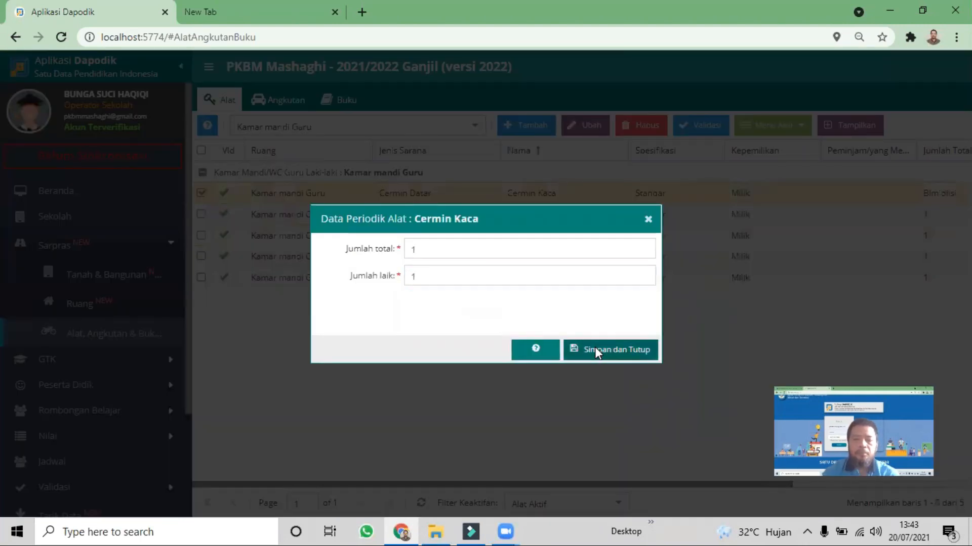
click(596, 351)
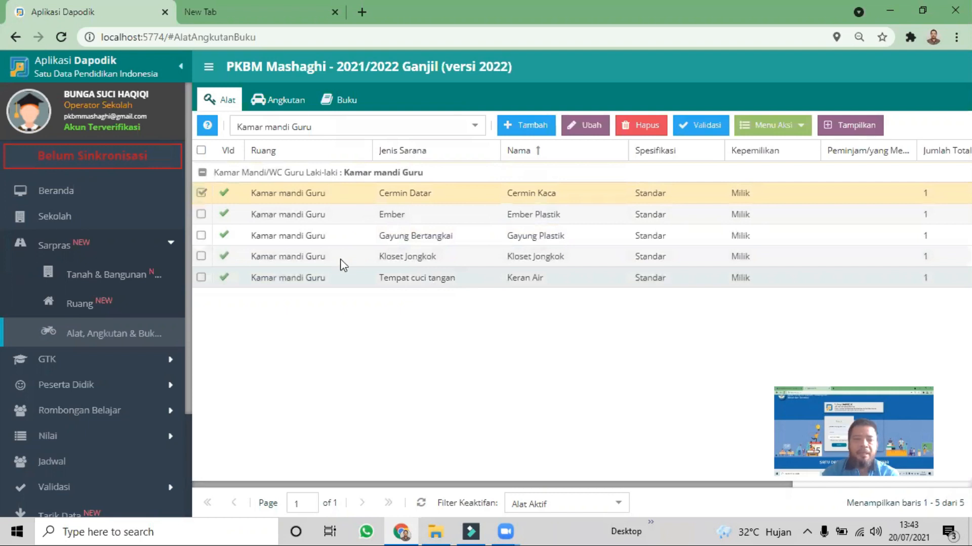
Check the toilet counts in the school's Sanitasi (2021/2022 Ganjil) data and reload the page to refresh them
click(78, 214)
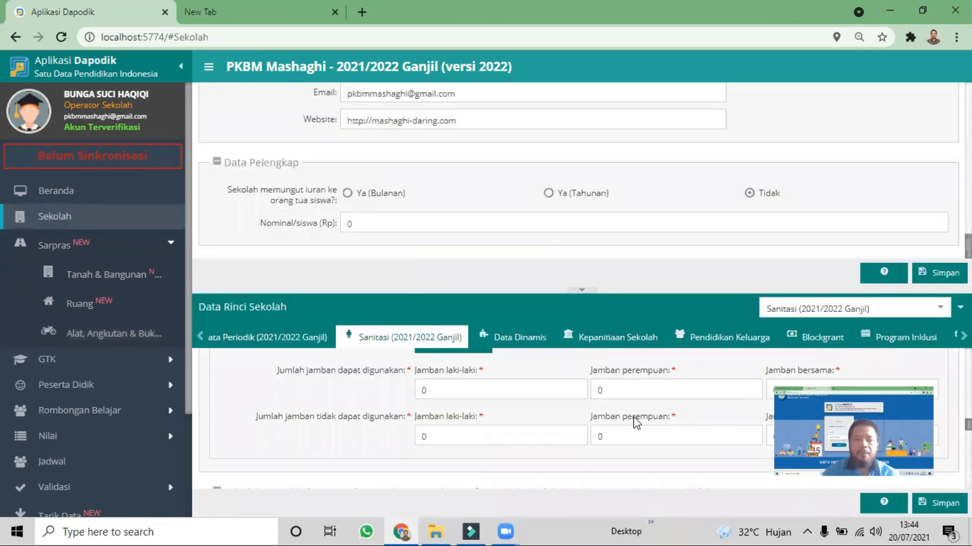
scroll(636, 423, down, 5)
scroll(635, 409, up, 10)
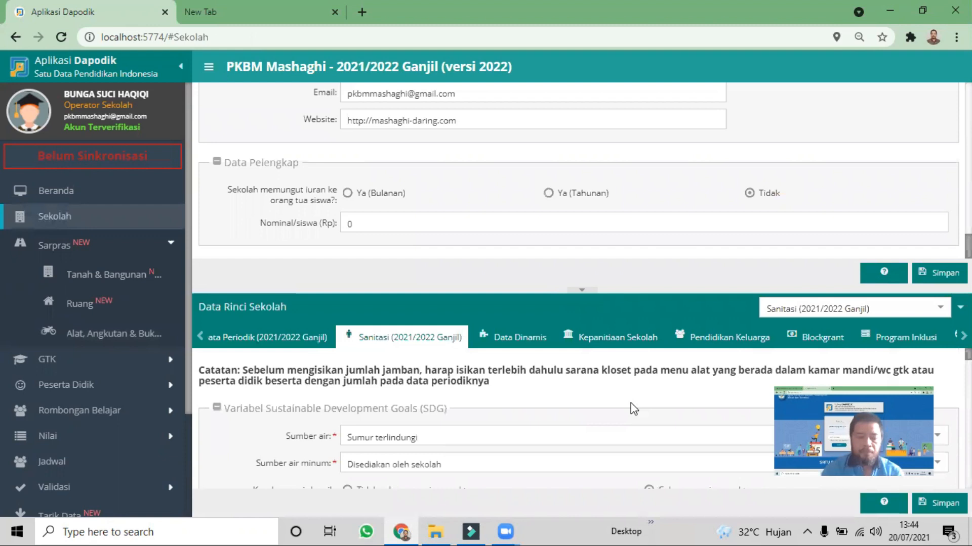
key(F5)
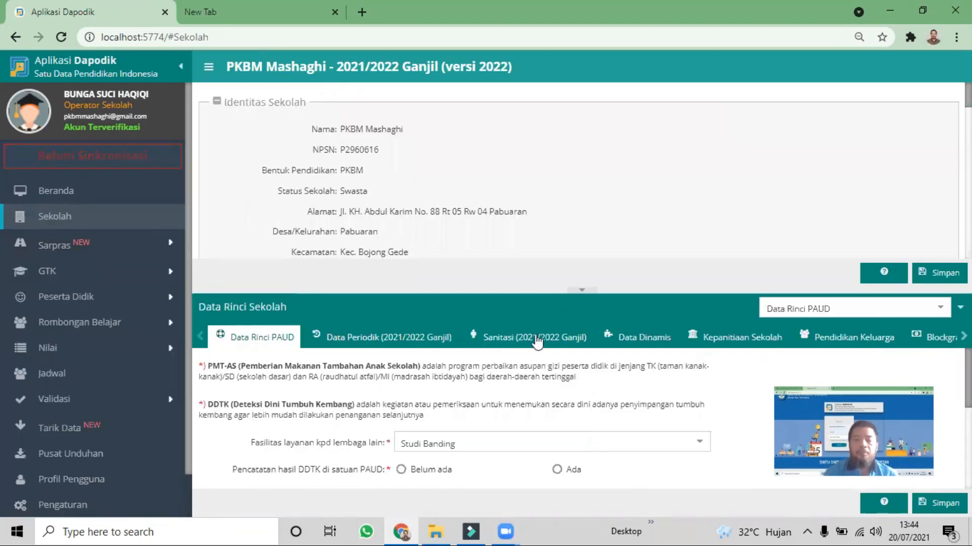
Examine the total number of hand-washing places in the school's Sanitasi data and view its Rincian Detail breakdown
click(389, 340)
click(534, 338)
scroll(580, 393, down, 4)
scroll(384, 463, up, 1)
click(429, 440)
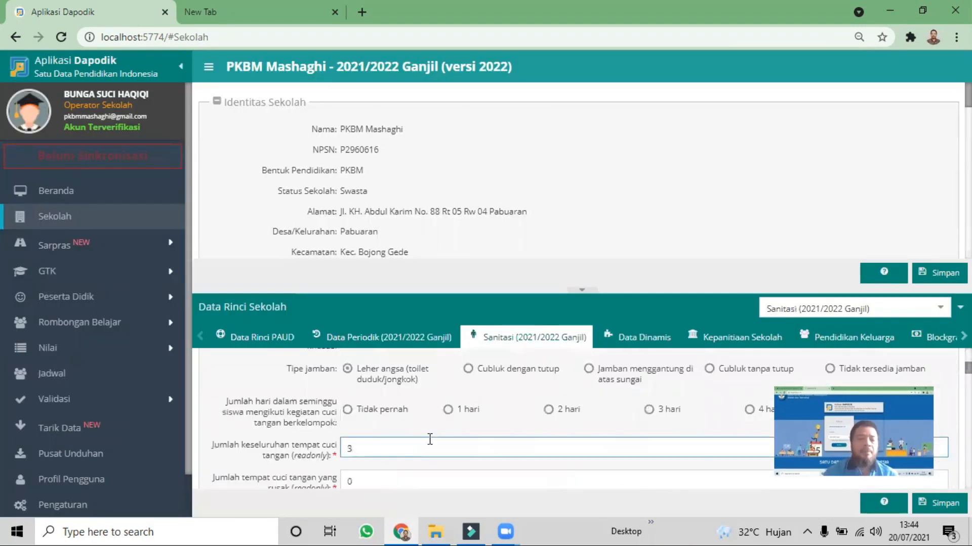
scroll(389, 420, down, 1)
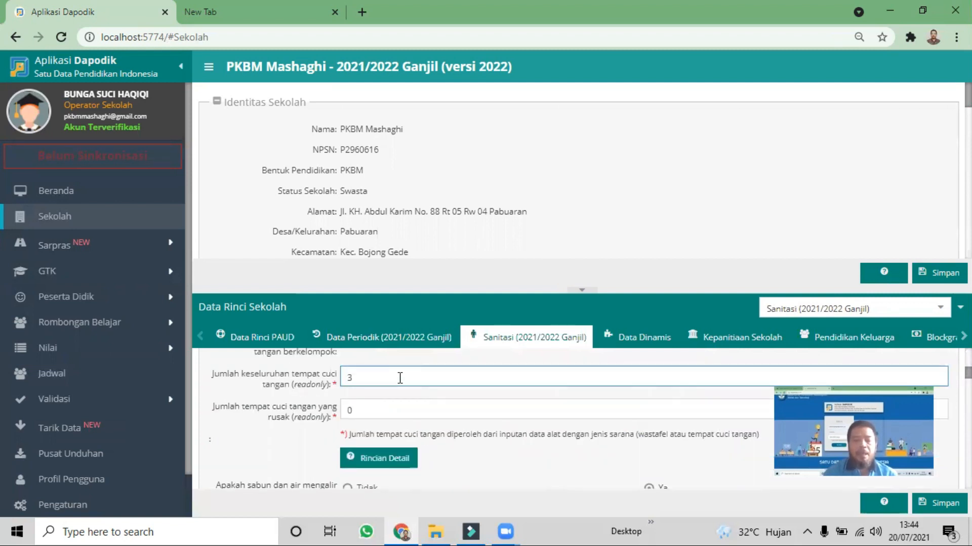
scroll(444, 380, down, 1)
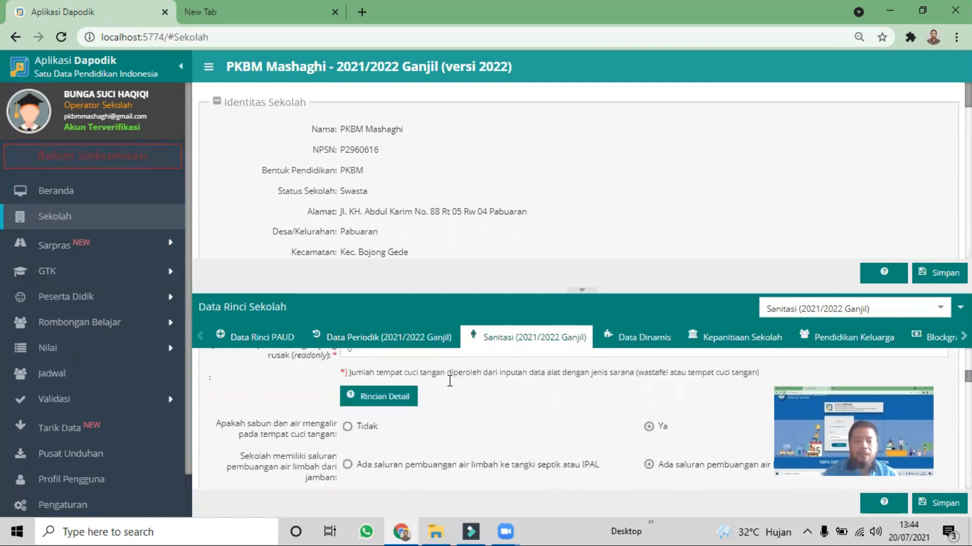
scroll(449, 381, down, 1)
click(384, 391)
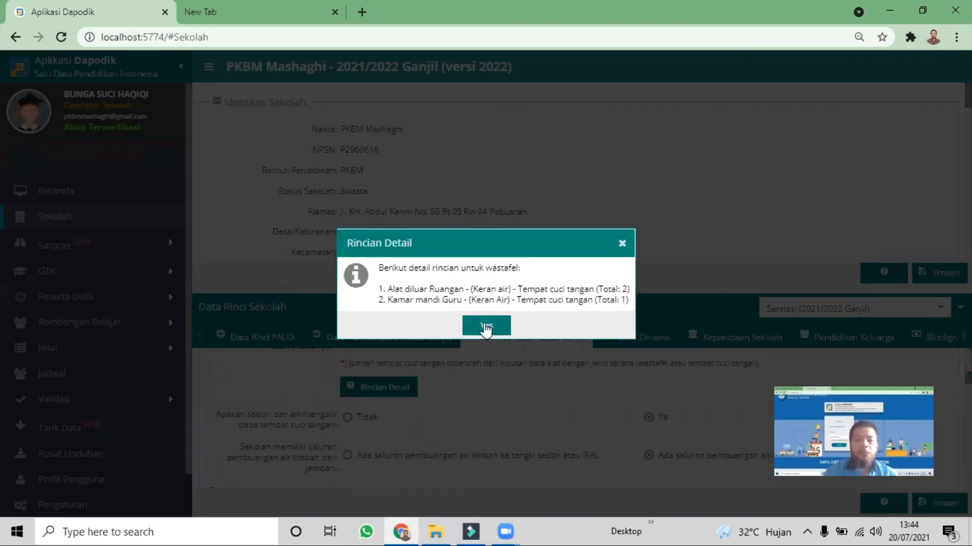
Close the breakdown and check the number of usable male toilets in the Sanitasi data
scroll(529, 404, down, 5)
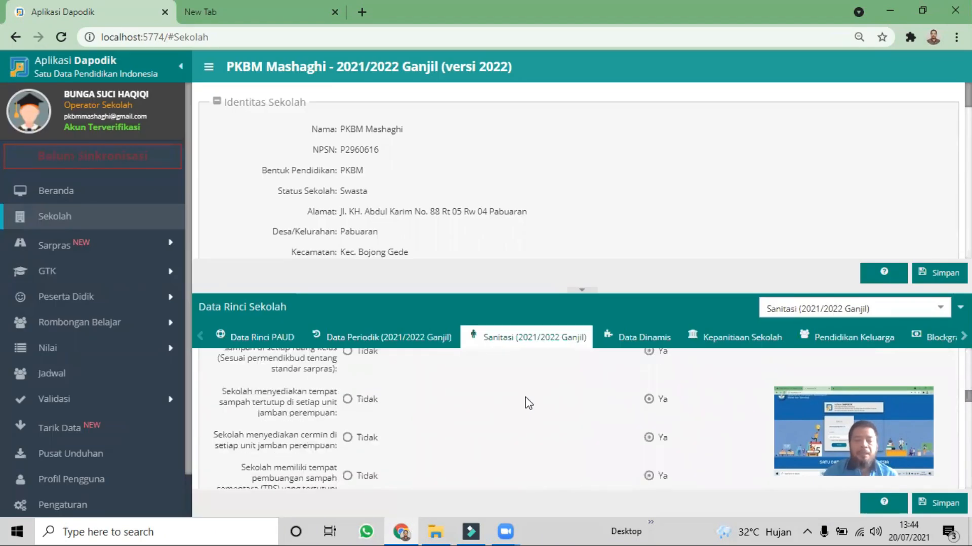
scroll(528, 403, down, 5)
scroll(528, 403, down, 2)
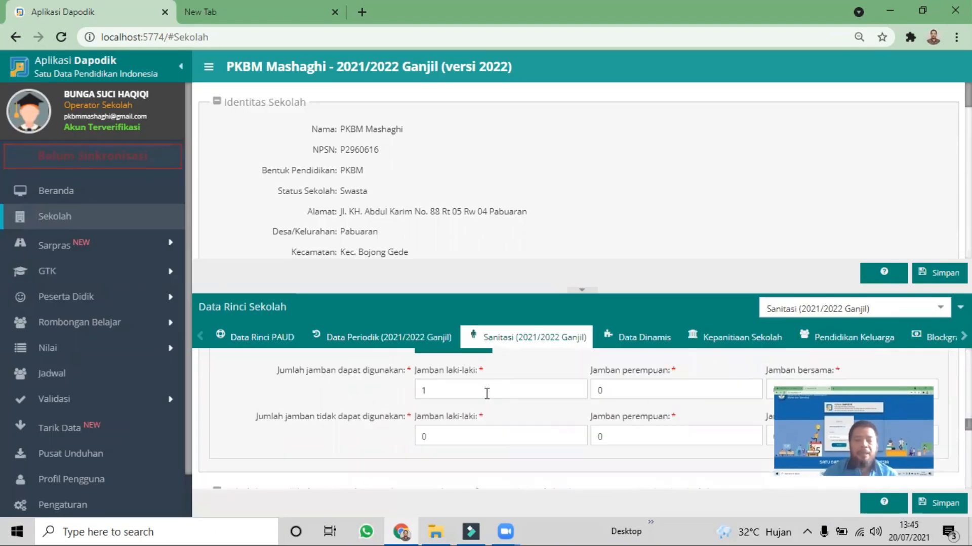
click(440, 391)
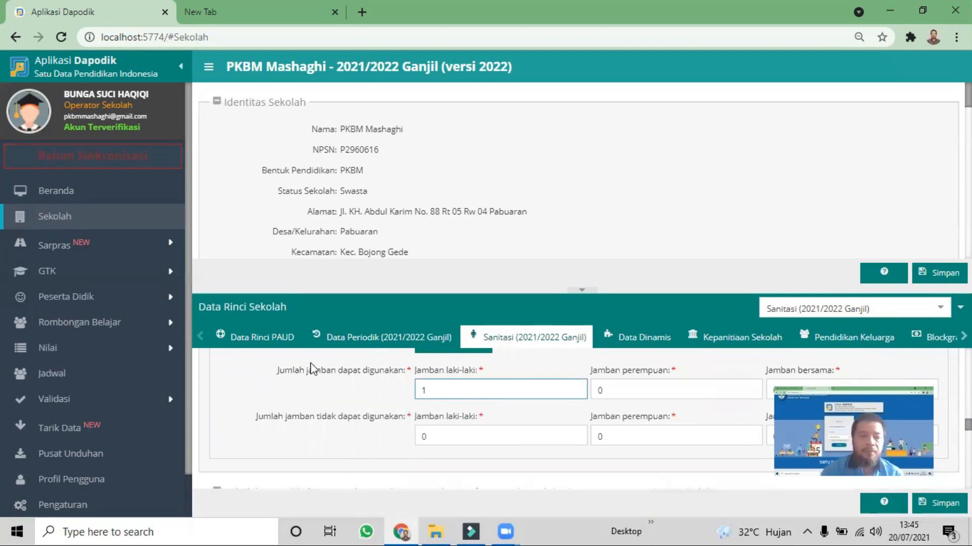
Display the Sarpras equipment list of the MASHAGHI AKHIR classroom and expand its group
click(110, 246)
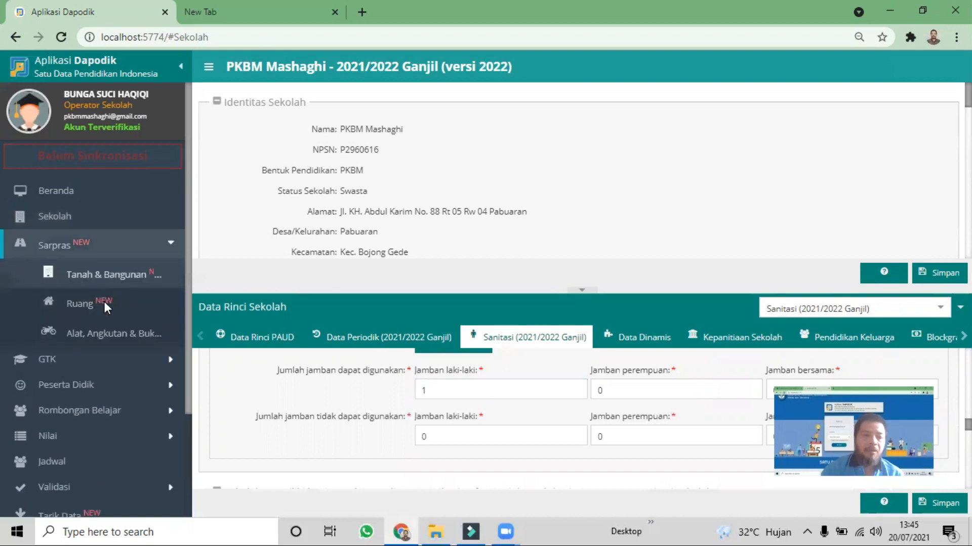
click(102, 332)
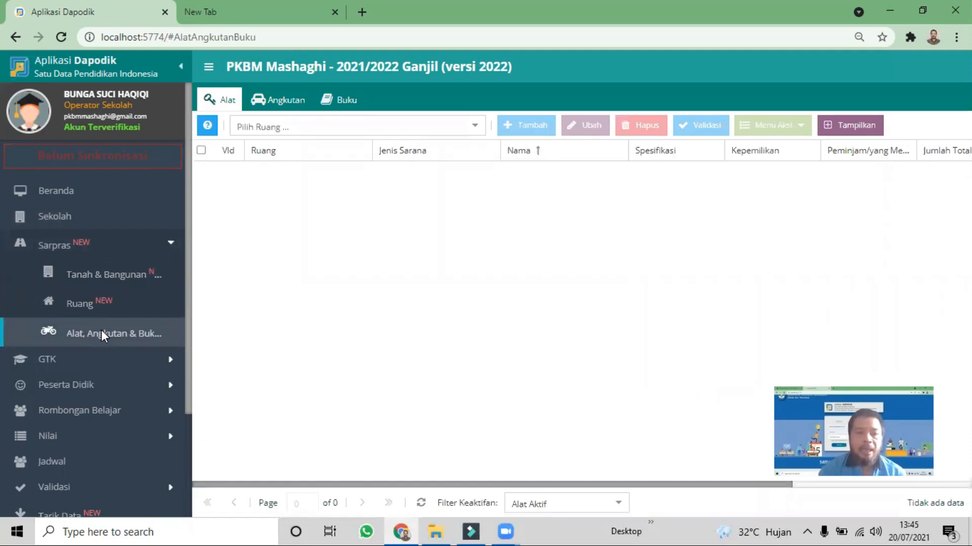
click(474, 125)
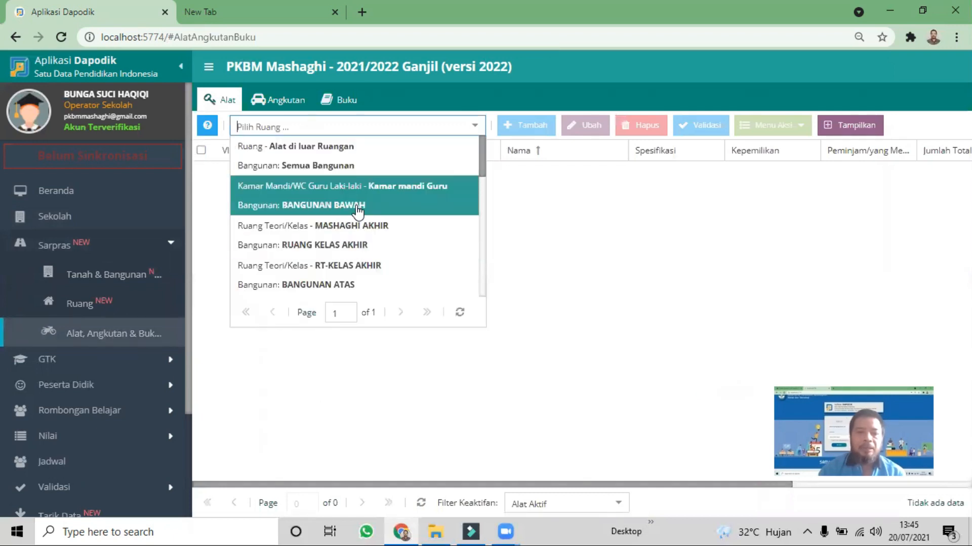
click(366, 245)
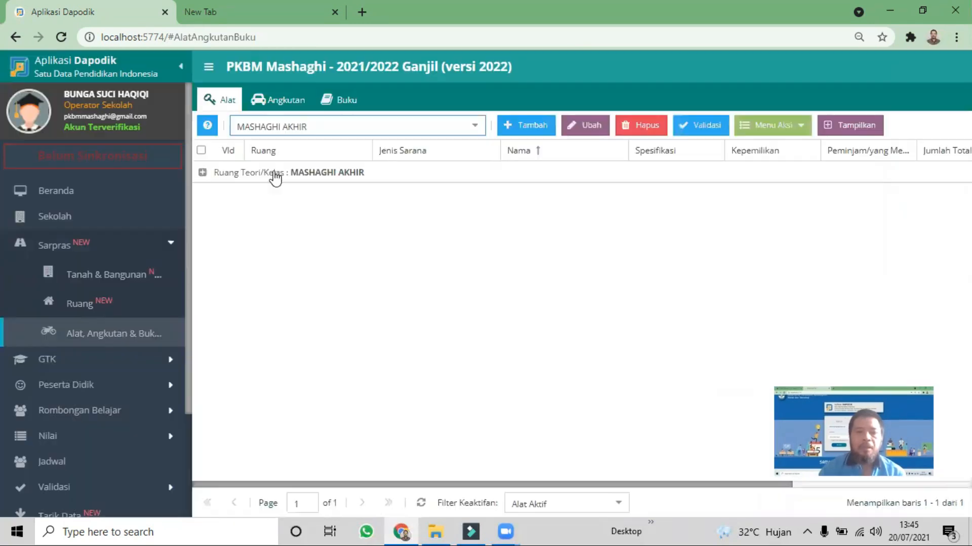
click(275, 177)
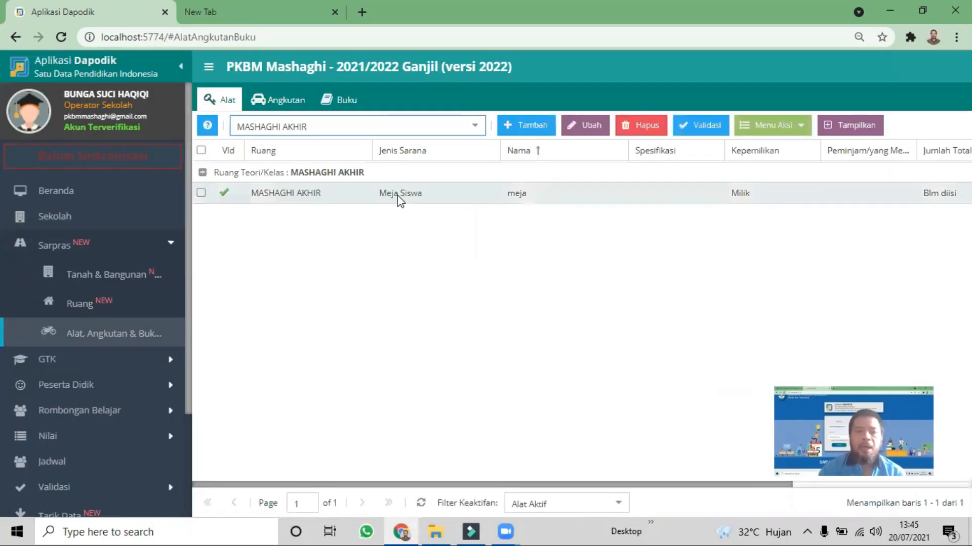
Set Jumlah total and Jumlah laik to 20 in the student desk's (meja) periodic data and save it
click(441, 194)
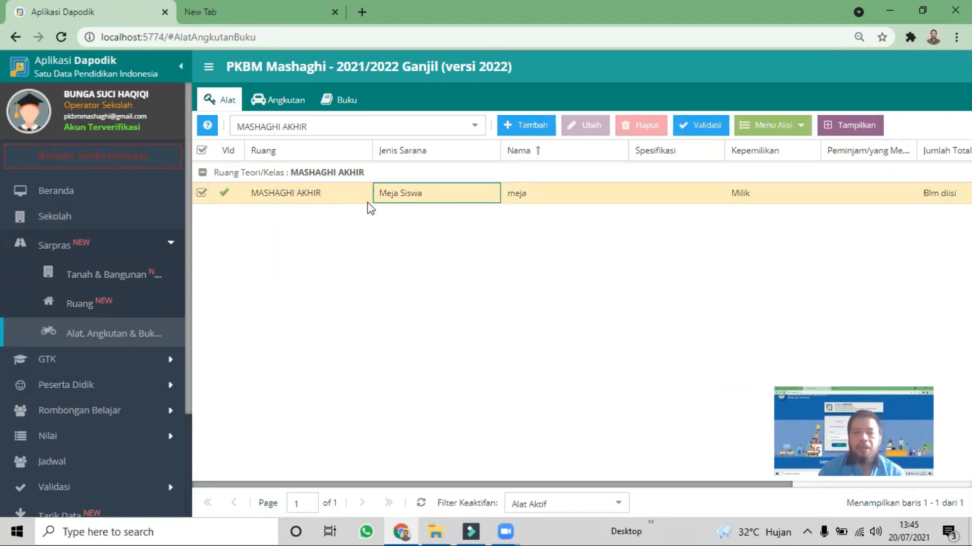
click(775, 131)
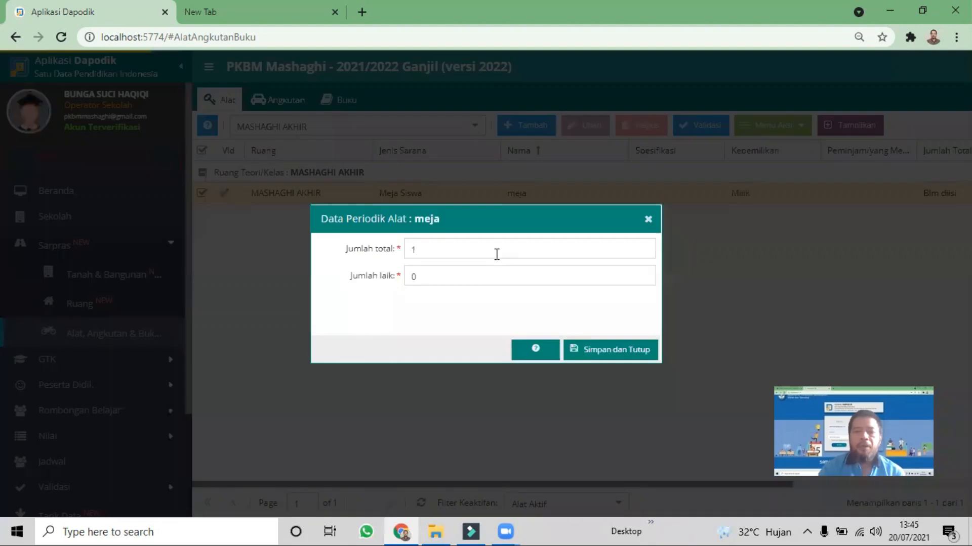
click(492, 254)
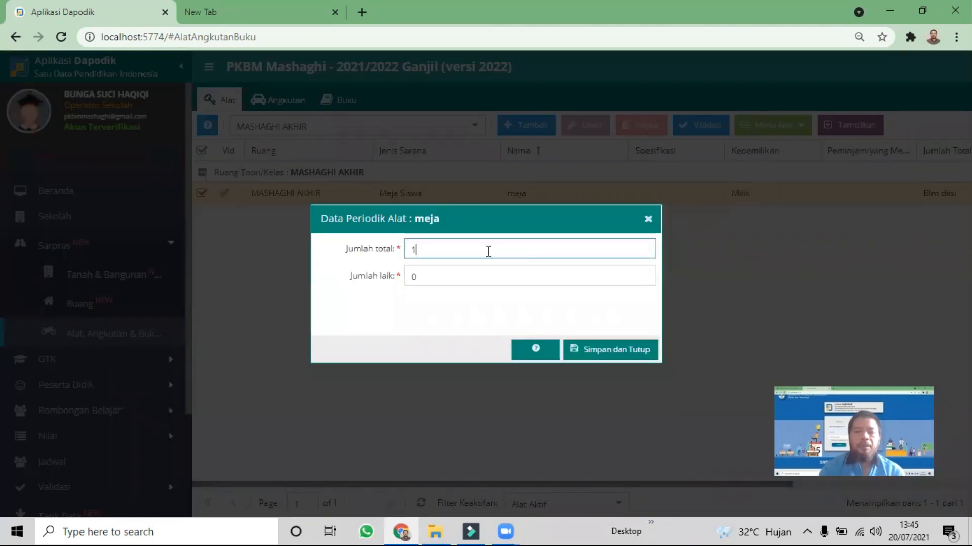
key(BackSpace)
text(20)
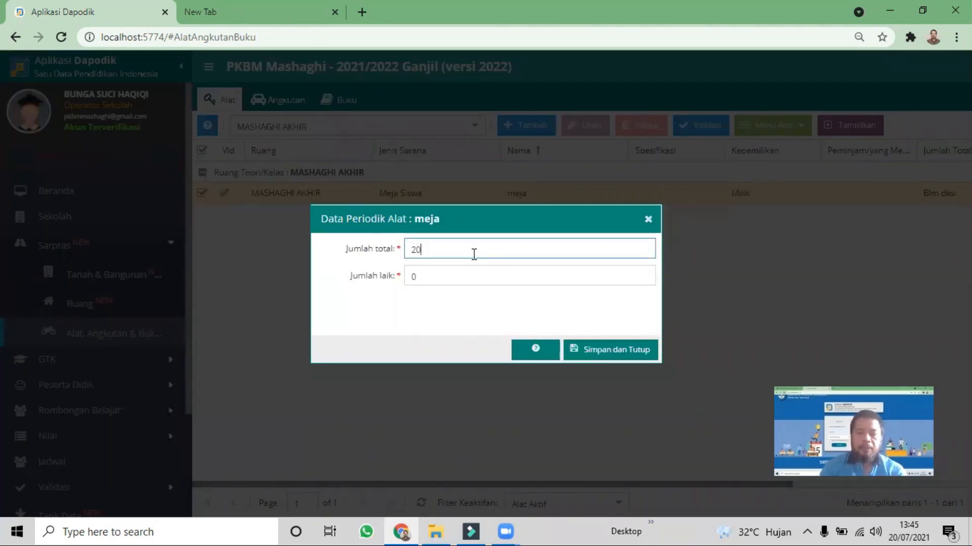
key(Tab)
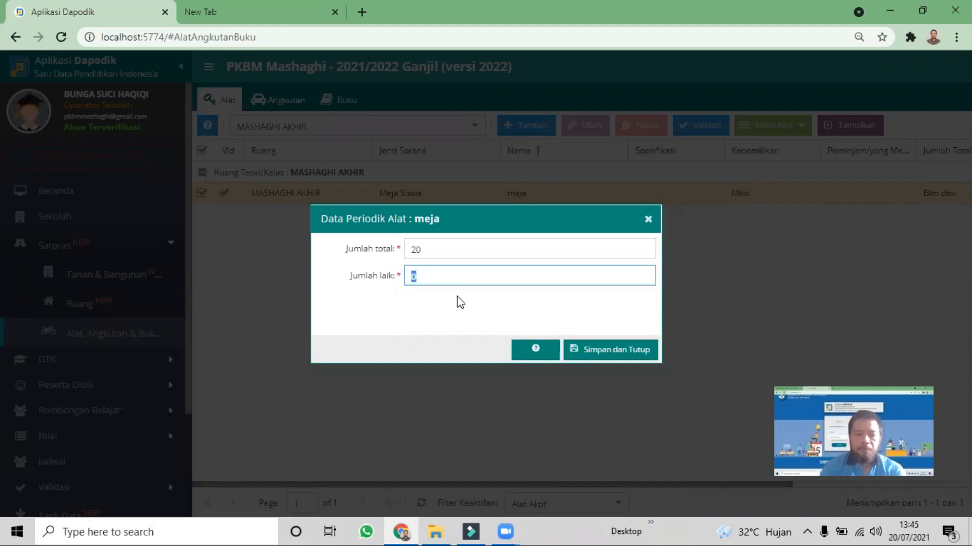
text(20)
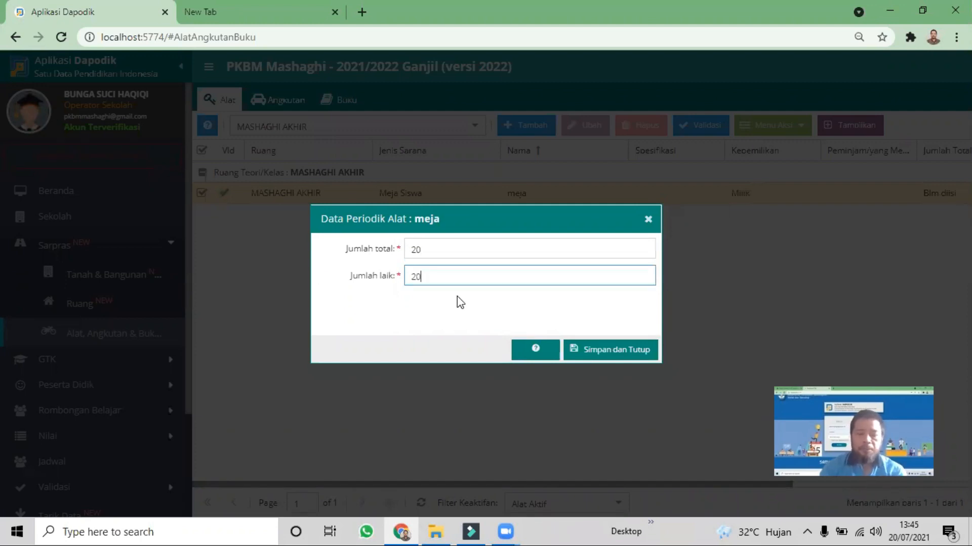
click(606, 354)
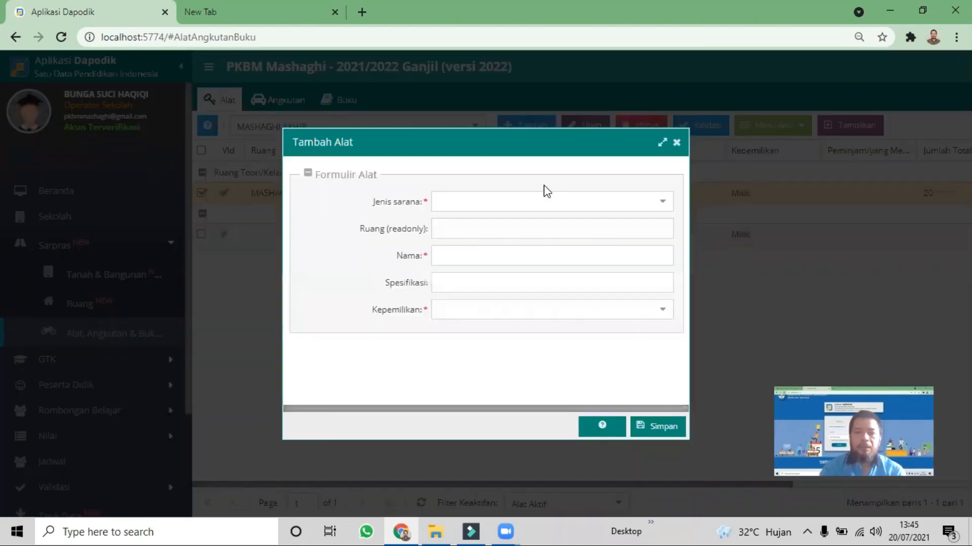
Add a Kursi Siswa equipment entry to MASHAGHI AKHIR named Kursi Kayu with Standar as its Spesifikasi, and save it
click(546, 201)
text(kur)
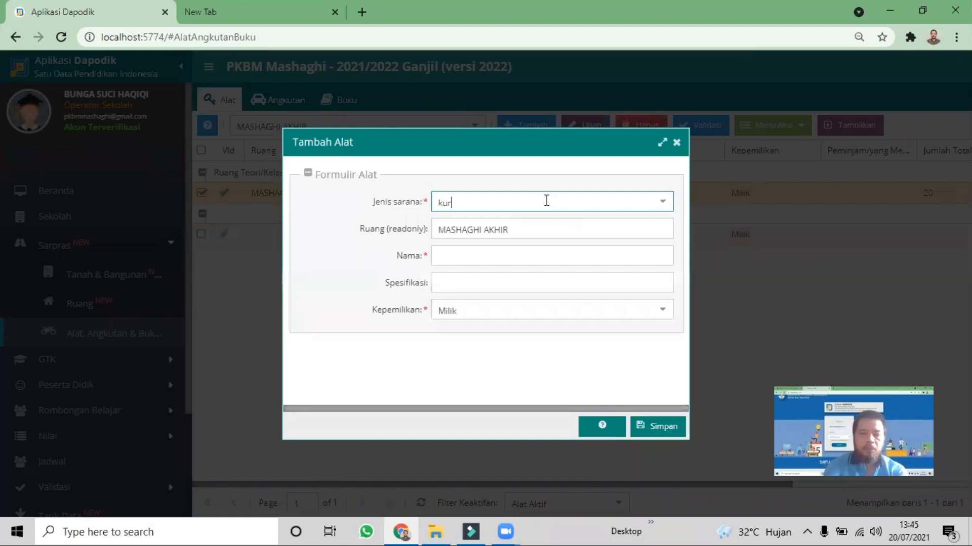
text(sis s sis)
click(489, 224)
click(491, 257)
text(Kursi Kayu)
click(492, 282)
text(Standar)
click(647, 425)
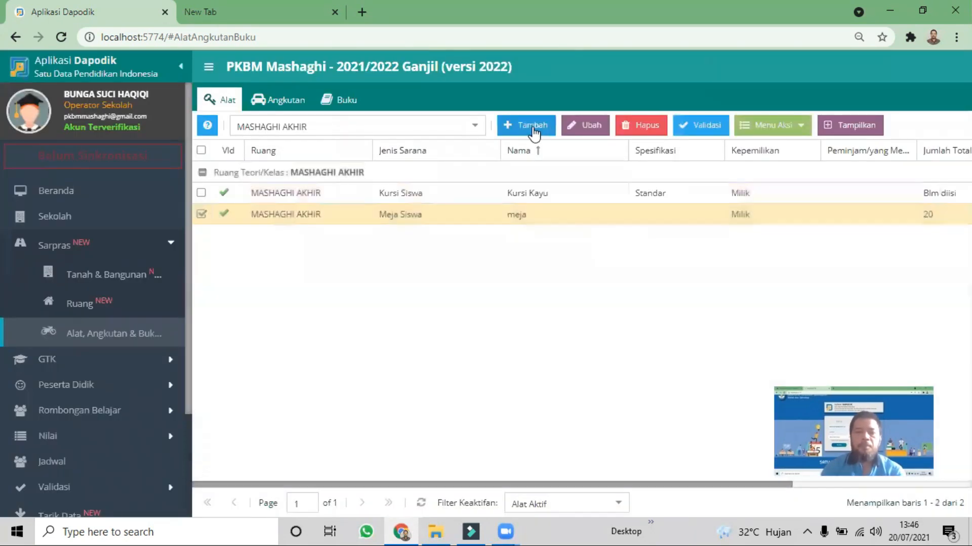
Add a Meja Guru equipment entry to MASHAGHI AKHIR named Meja Kayu with Standar as its Spesifikasi, and save it
click(529, 125)
text(Meja Gu)
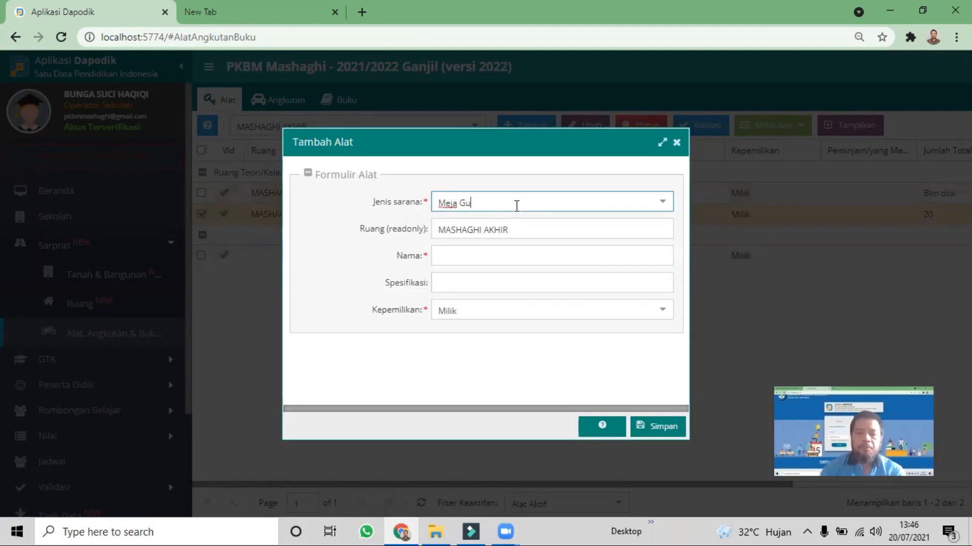
click(485, 218)
click(494, 253)
text(Meja Kayu)
key(Tab)
text(Standar)
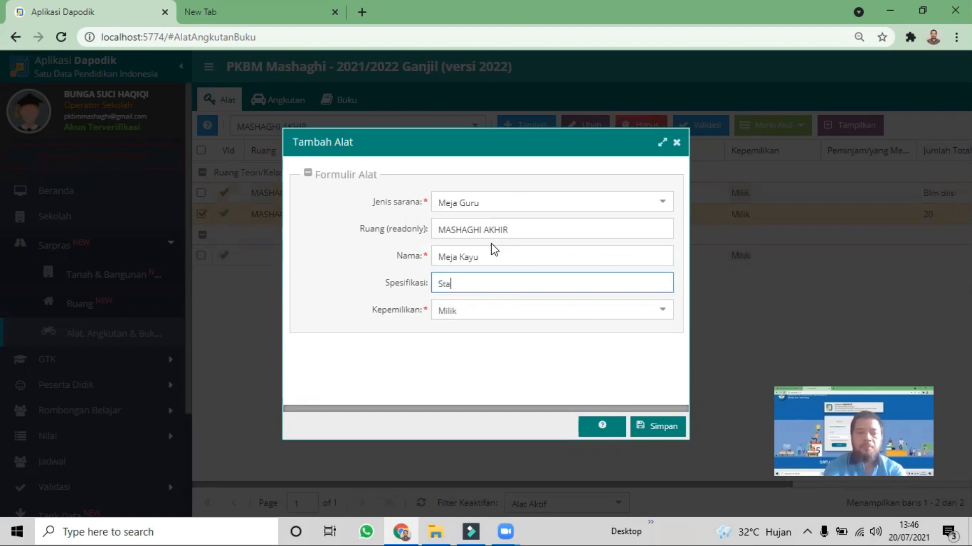
click(651, 426)
Add a Kursi Guru equipment entry to MASHAGHI AKHIR named Kursi Kayu with Standar as its Spesifikasi, and save it
click(530, 129)
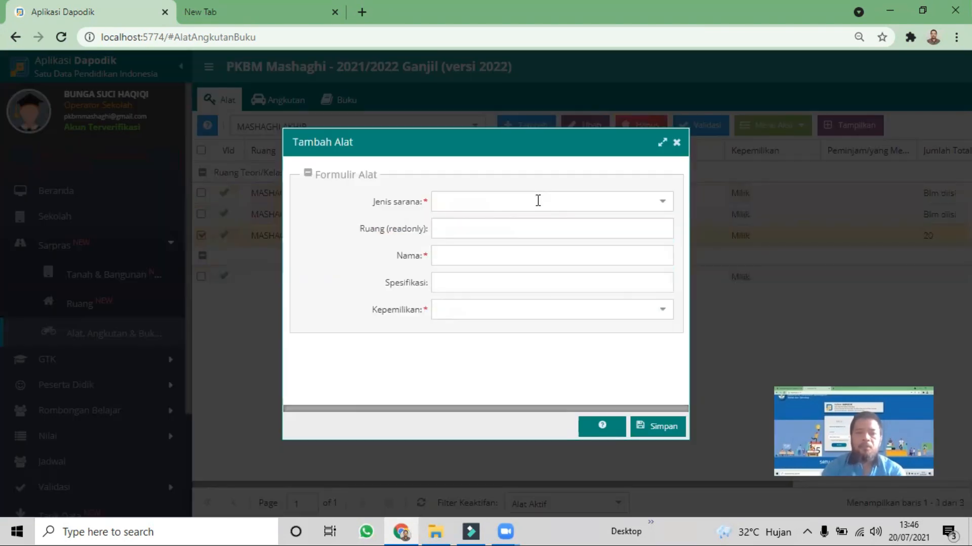
text(Kursi Guru)
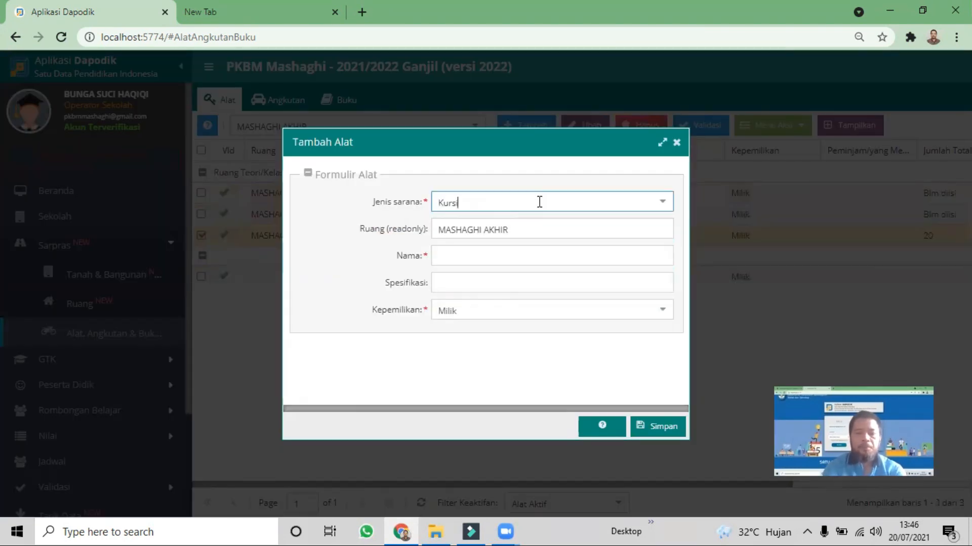
click(518, 223)
click(490, 258)
text(Kursi Kayu)
click(505, 276)
text(Standar)
click(657, 427)
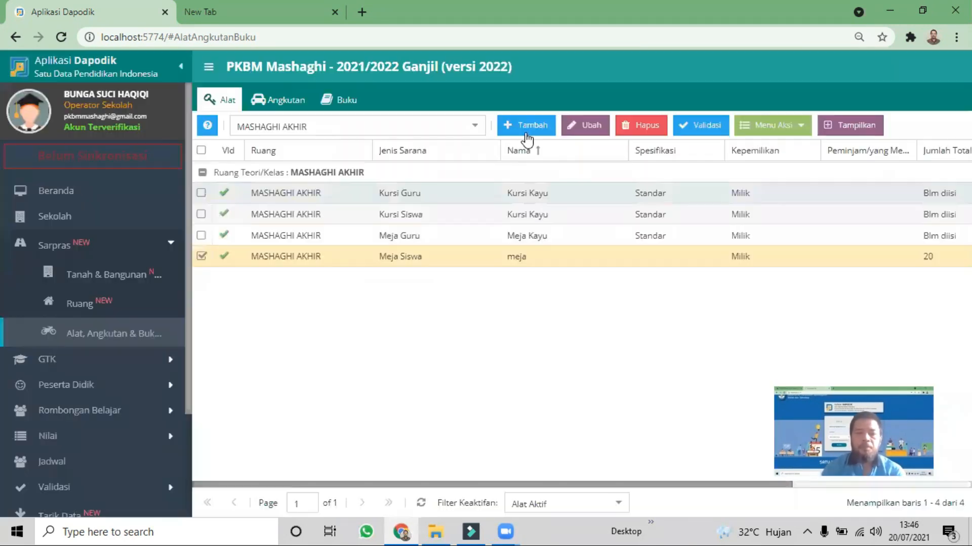
Add a Papan Tulis equipment entry to MASHAGHI AKHIR named Papan Tulis with White Board as its Spesifikasi, and save it
click(526, 127)
text(Papan t)
click(462, 250)
click(488, 263)
text(P)
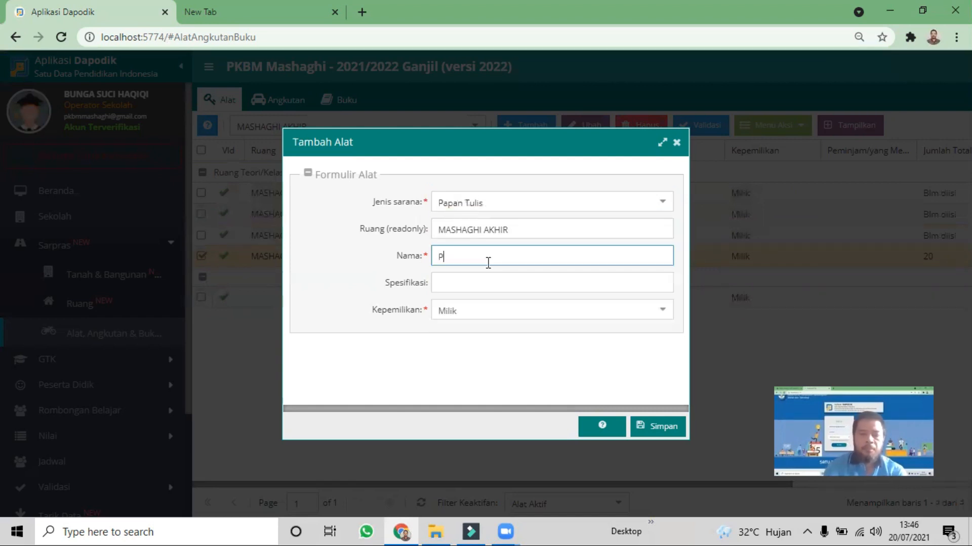
text(Papan Tulis)
key(Tab)
text(White Board)
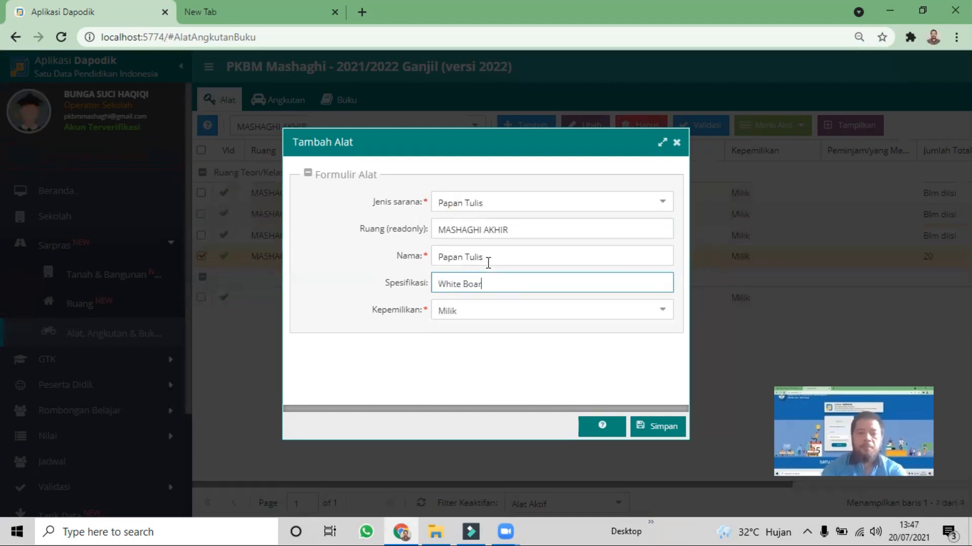
click(656, 428)
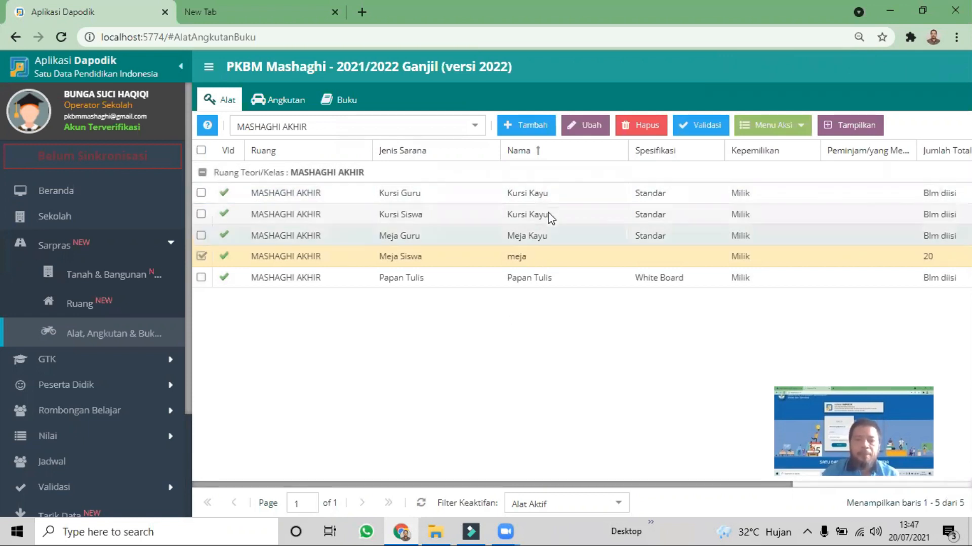
Set Jumlah total and Jumlah laik to 1 in the teacher's chair (Kursi Guru) periodic data and save it
click(543, 196)
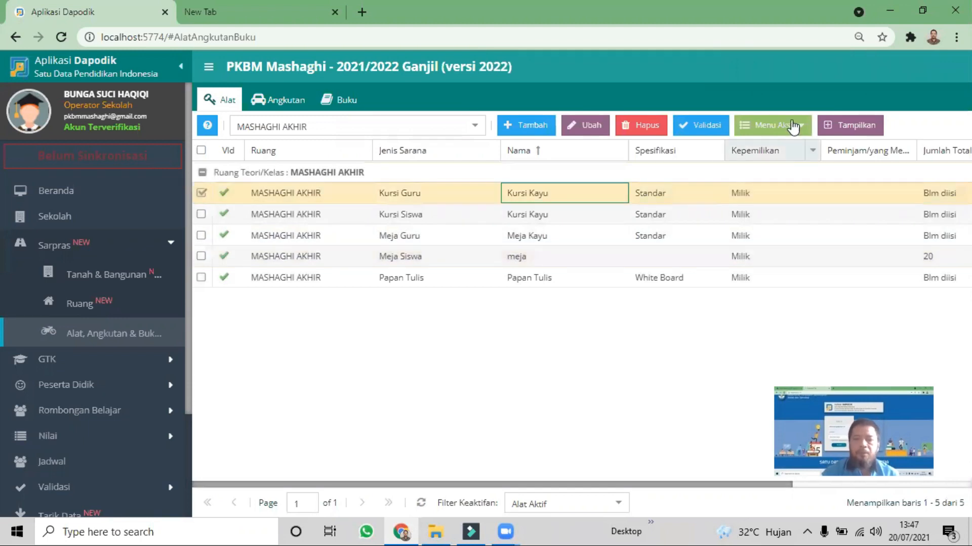
click(778, 127)
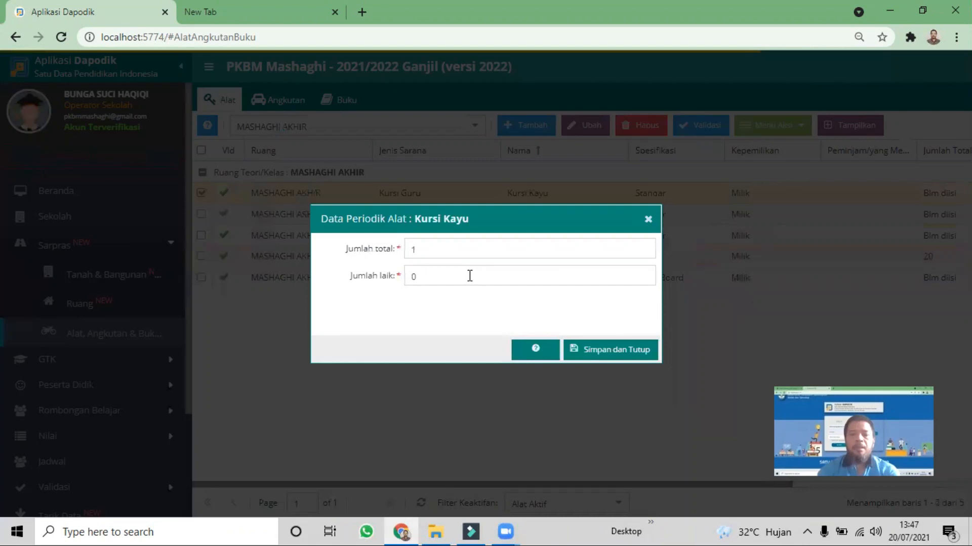
click(474, 274)
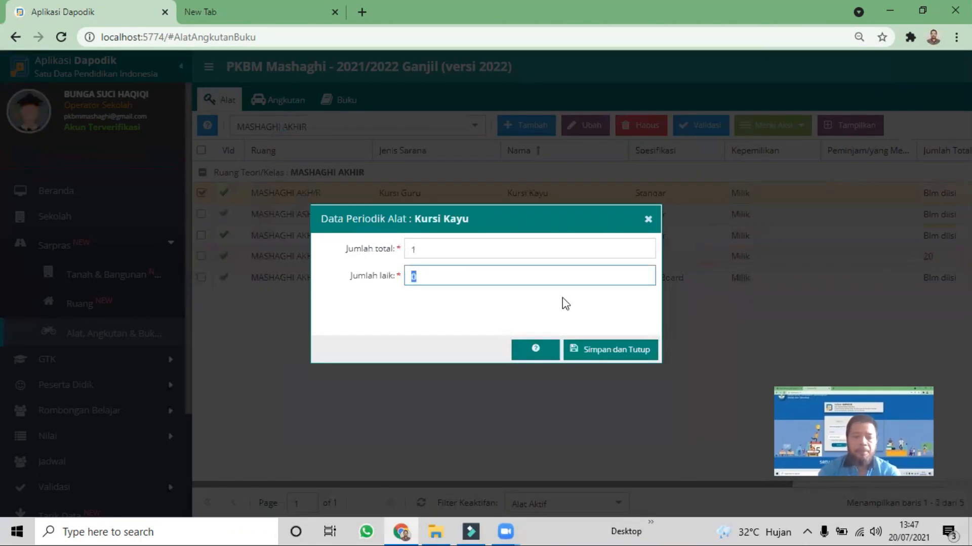
text(1)
click(607, 351)
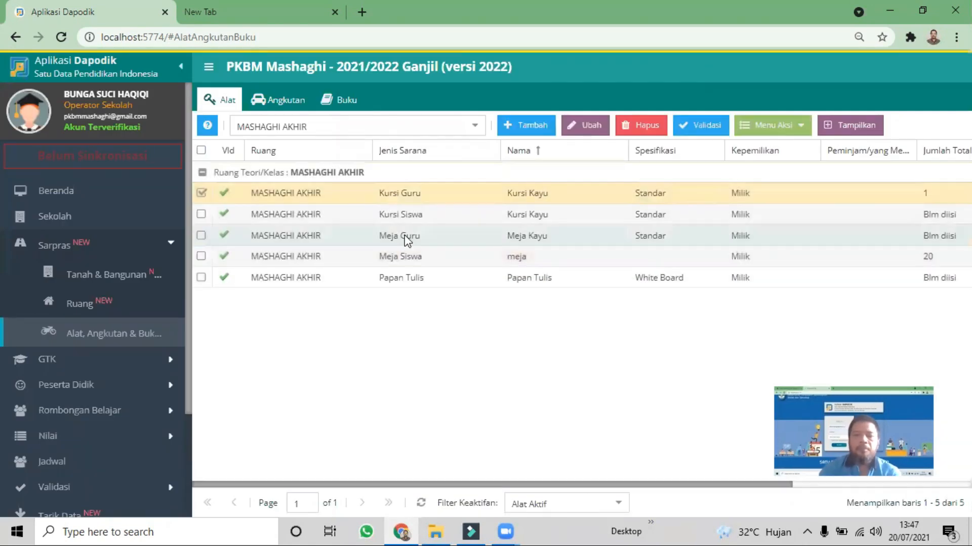
Set Jumlah total to 1 in the teacher's desk (Meja Guru) periodic data and save it
click(776, 127)
click(779, 152)
text(1)
click(510, 277)
text(1)
click(596, 349)
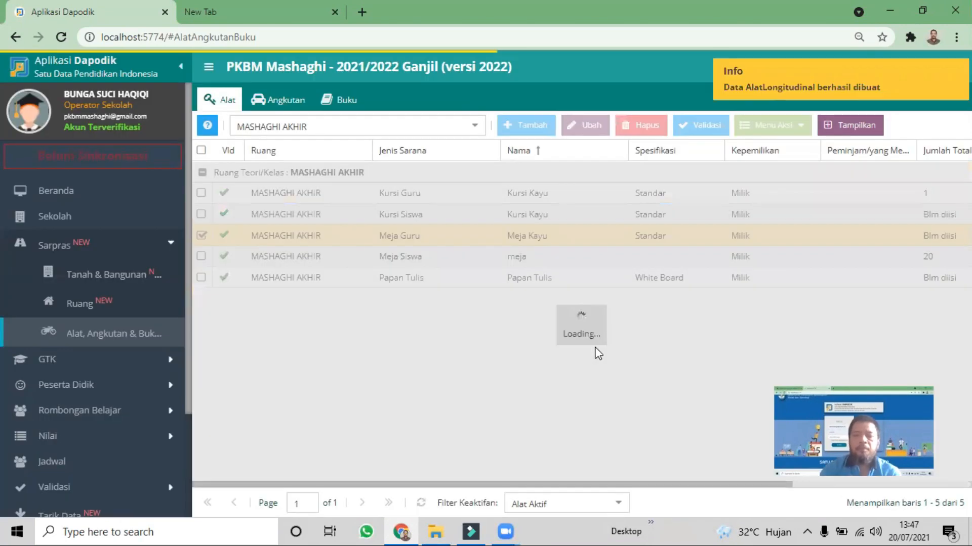
Set Jumlah total and Jumlah laik to 20 in the student chair's (Kursi Siswa) periodic data and save it
click(542, 221)
click(775, 127)
click(780, 152)
text(20)
click(450, 274)
text(20)
click(590, 349)
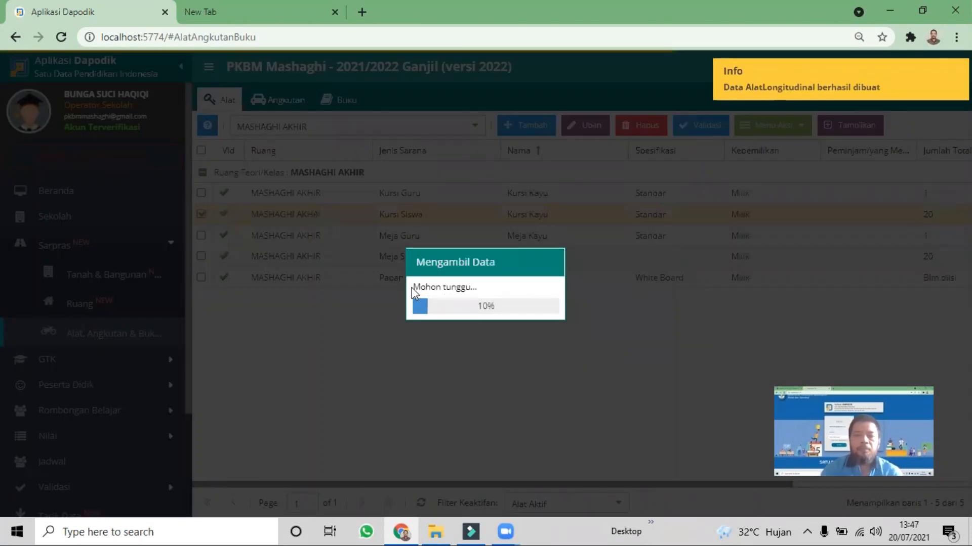
Set Jumlah total and Jumlah laik to 1 in the Papan Tulis periodic data and save it
click(774, 127)
click(779, 152)
text(1)
click(450, 276)
text(1)
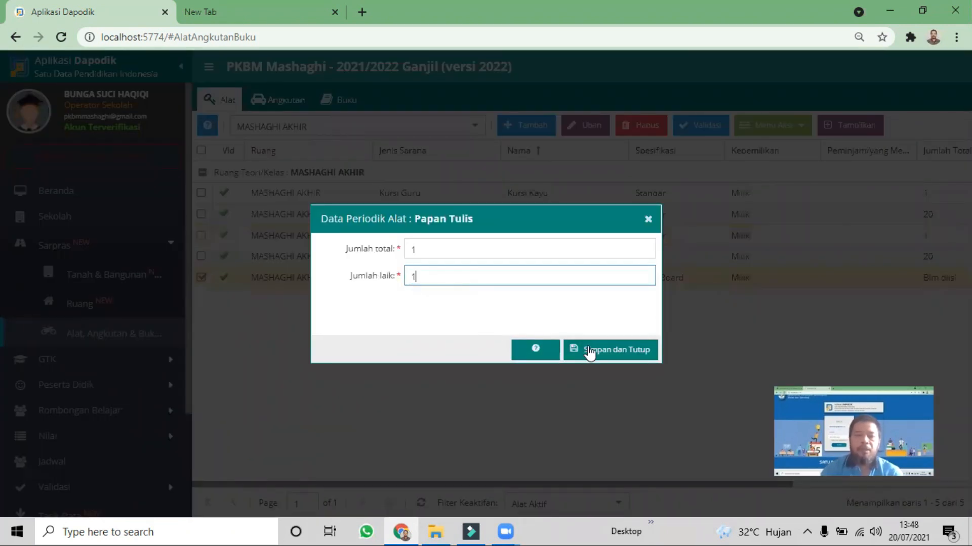
click(588, 349)
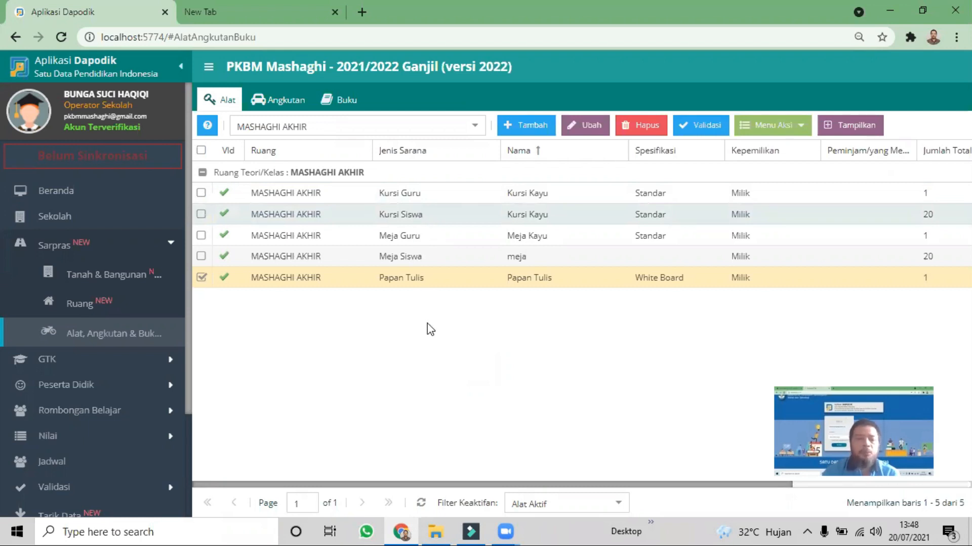
Display the Ruang data of the Sarpras section
click(96, 250)
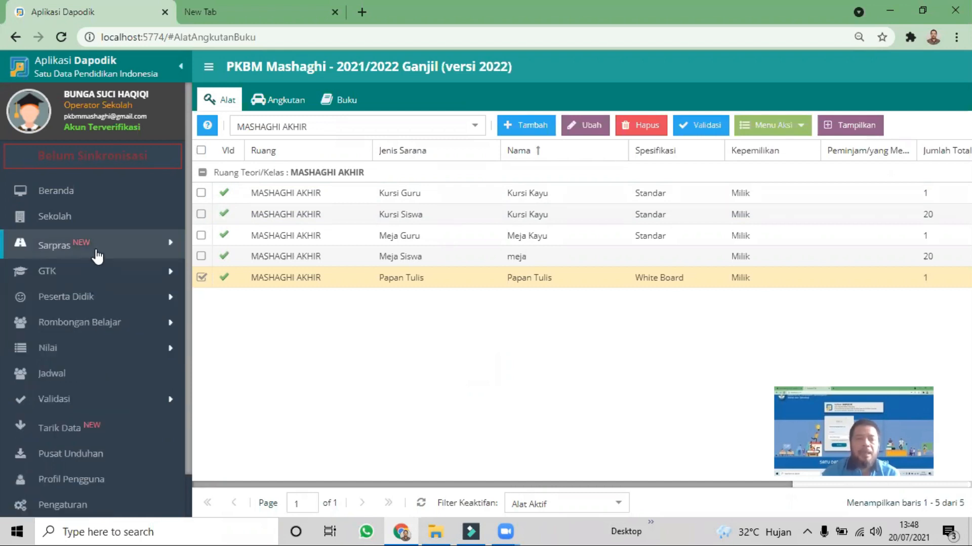
click(97, 257)
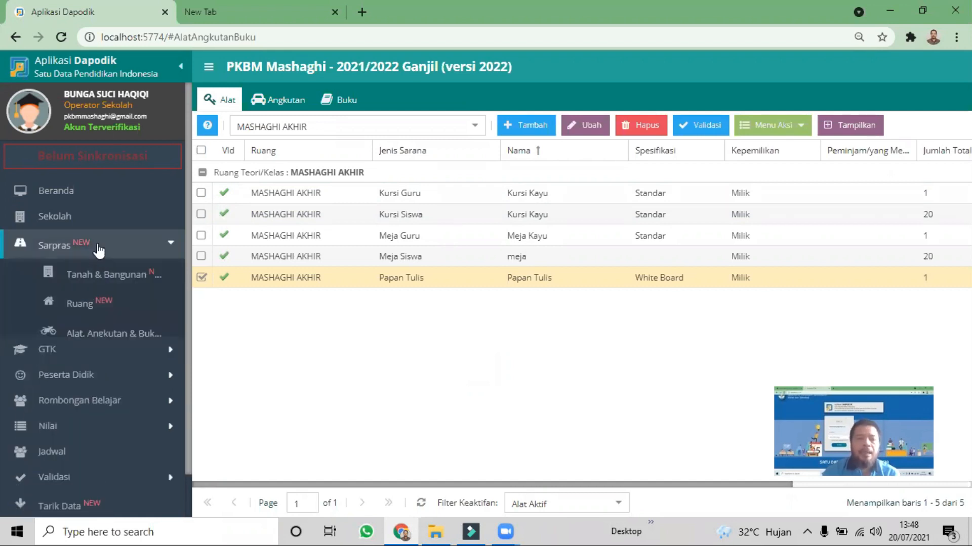
click(98, 248)
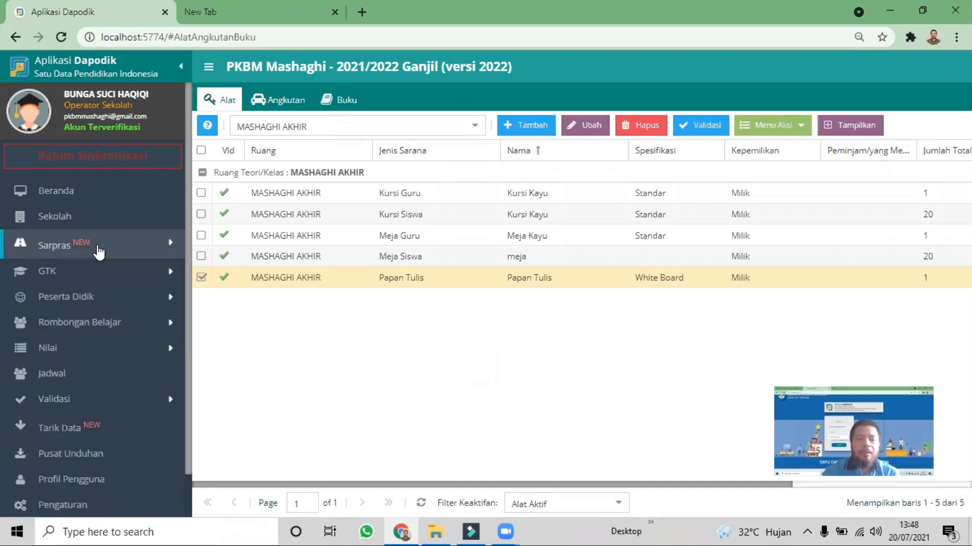
click(99, 251)
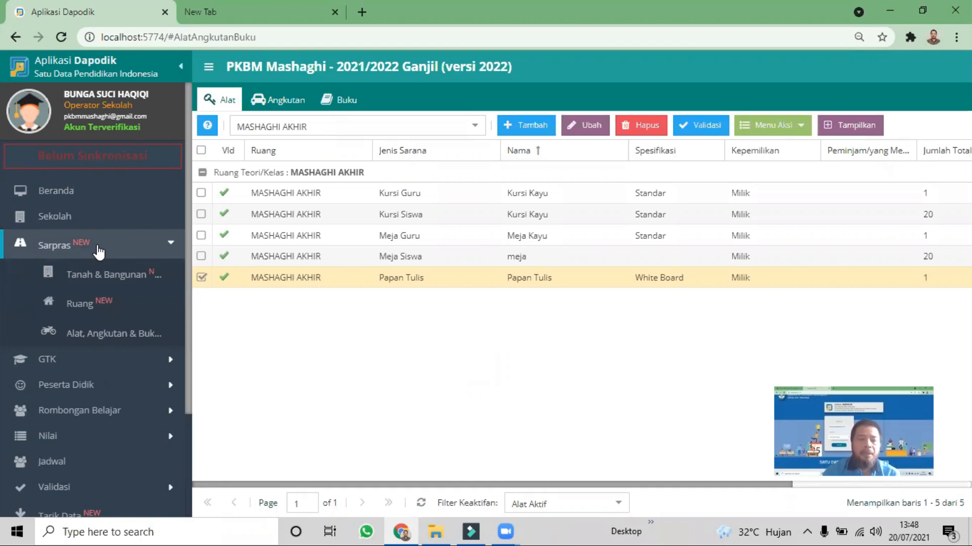
click(89, 303)
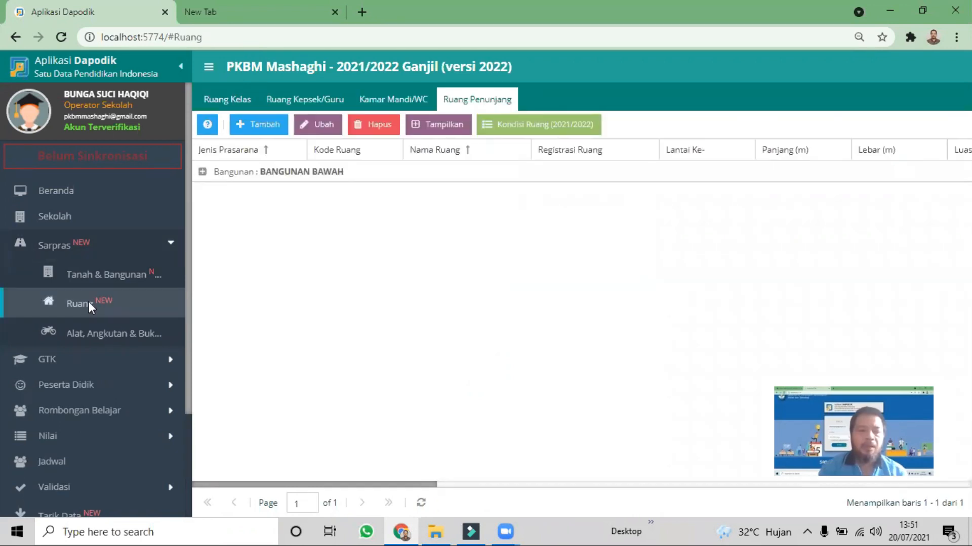
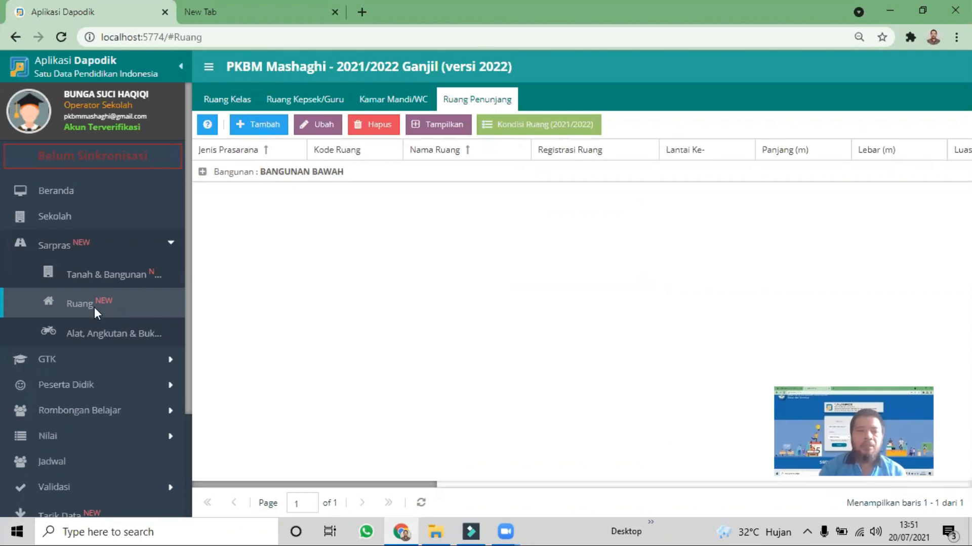
Start a new Ruang Penunjang entry with Jenis prasarana set to Ruang Server & Instruktur
click(258, 131)
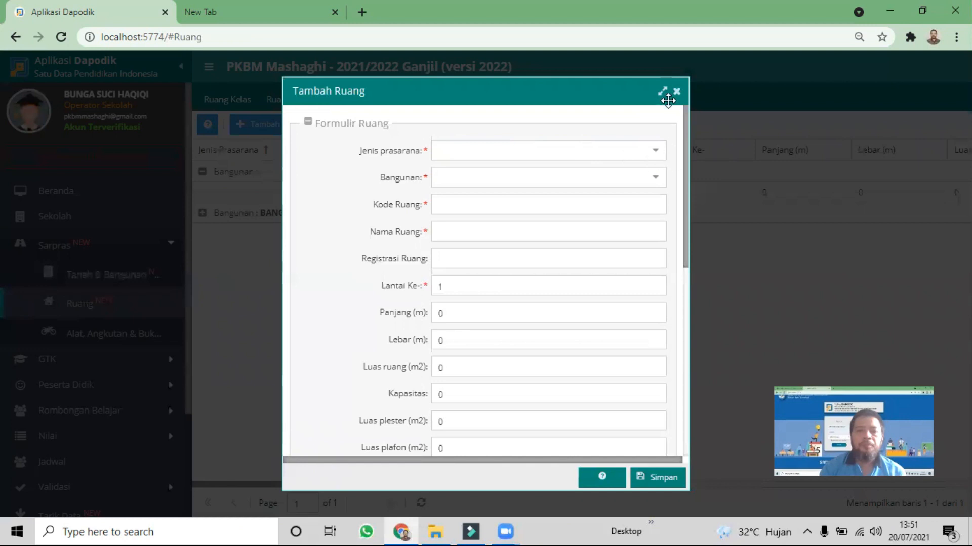
click(676, 91)
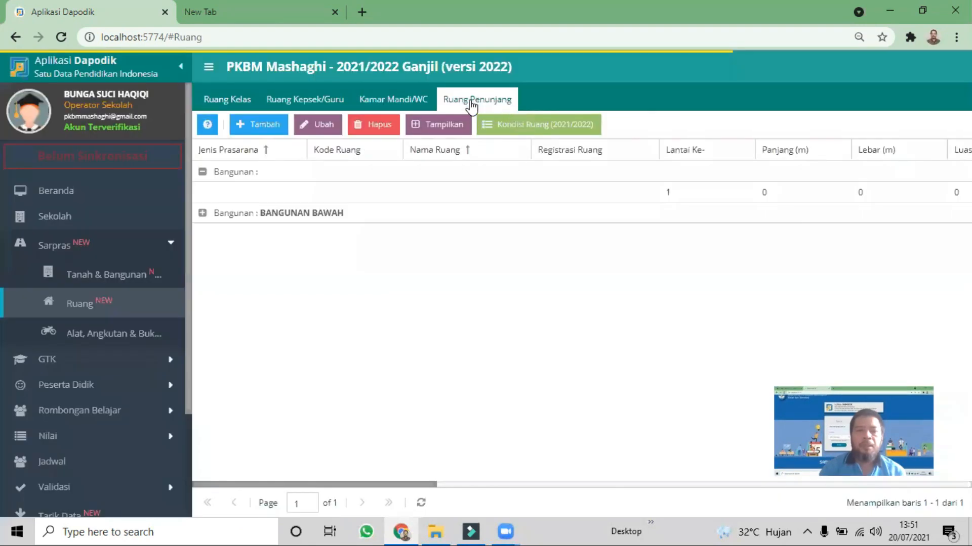
click(250, 130)
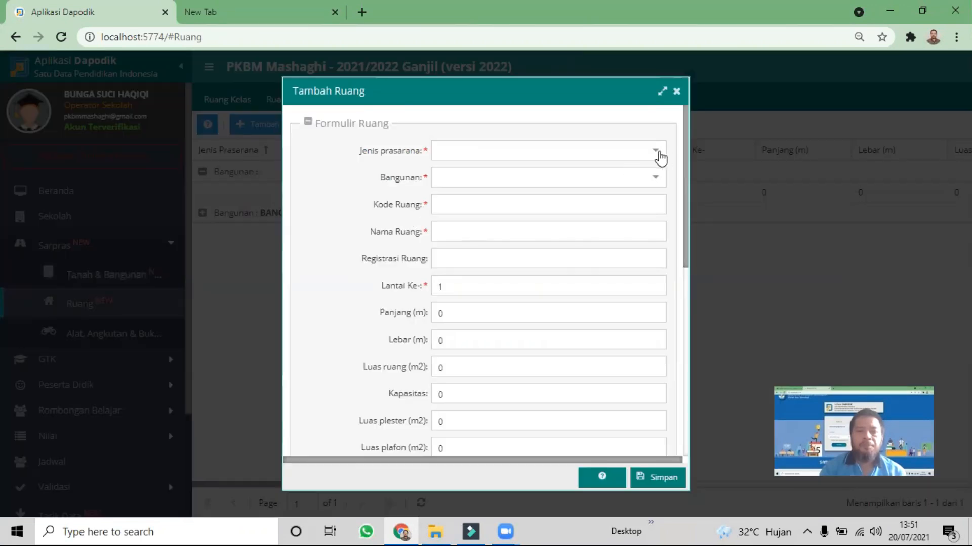
click(656, 152)
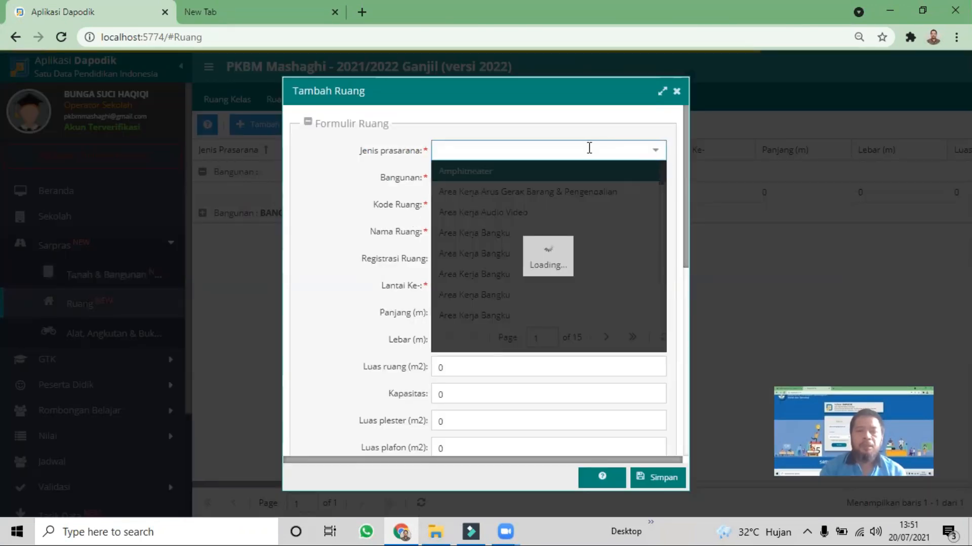
text(komp)
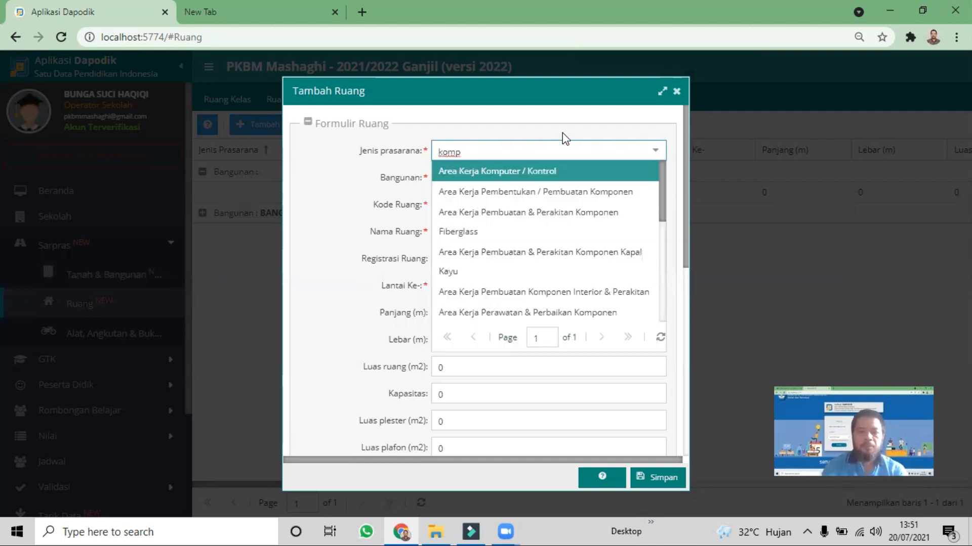
key(ctrl+a)
key(BackSpace)
text(ruang server)
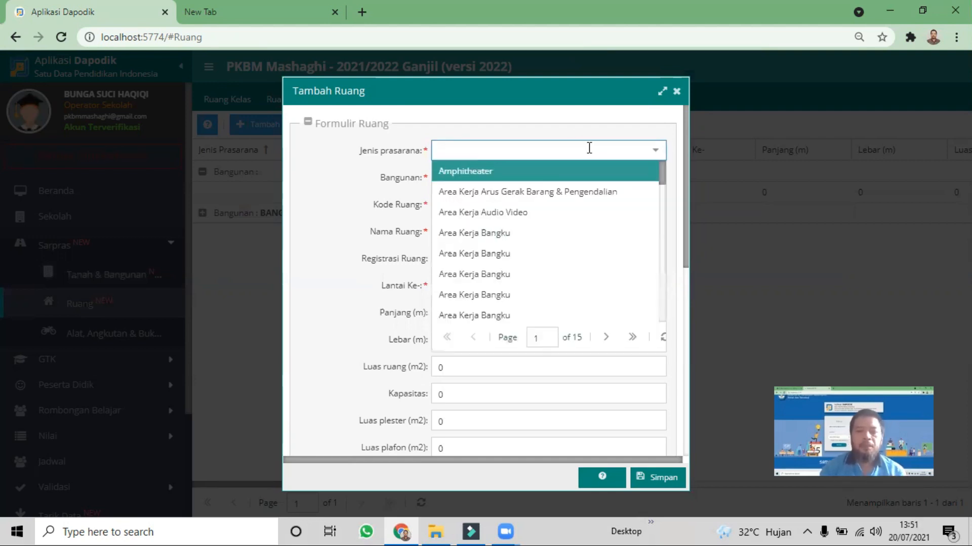
click(525, 175)
Assign the new supporting room to BANGUNAN ATAS and enter 02 as its Kode Ruang
click(655, 180)
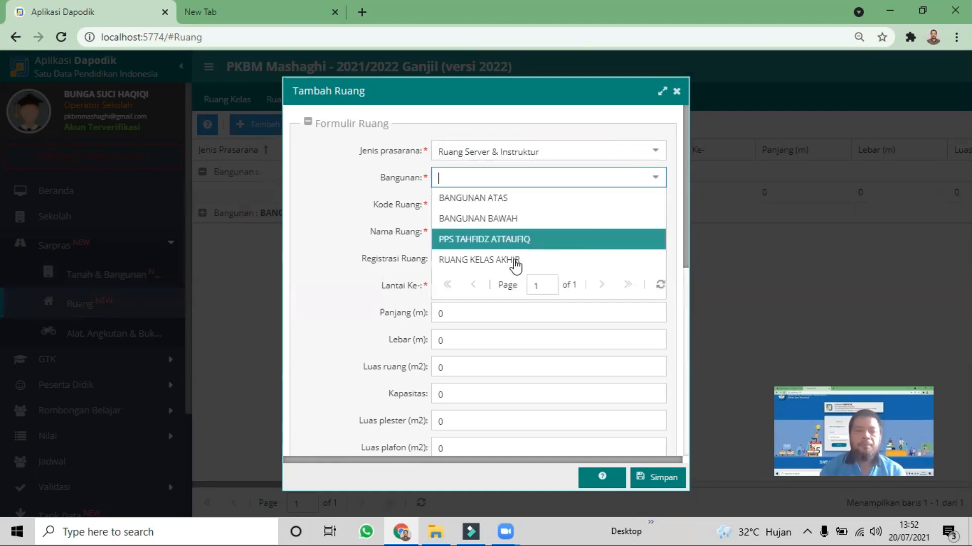
click(498, 198)
click(597, 202)
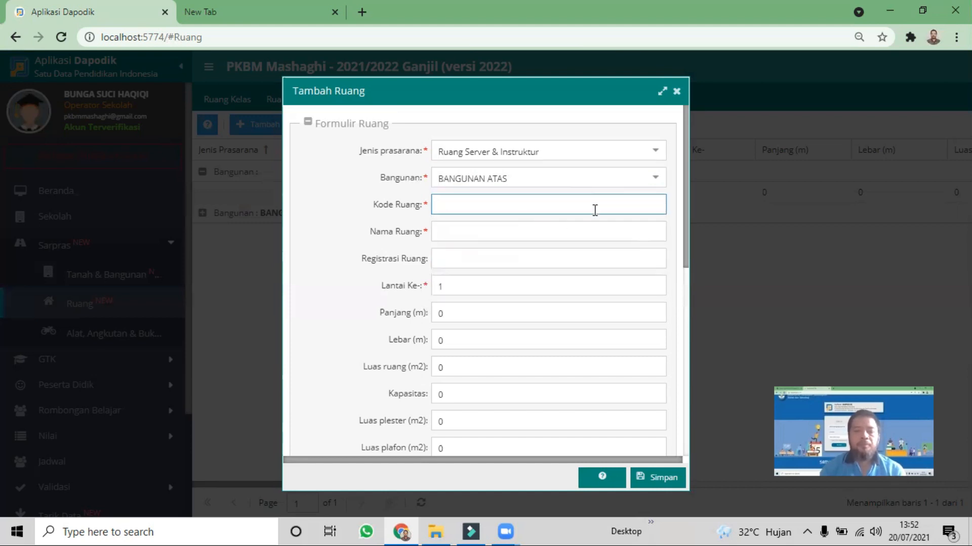
text(0)
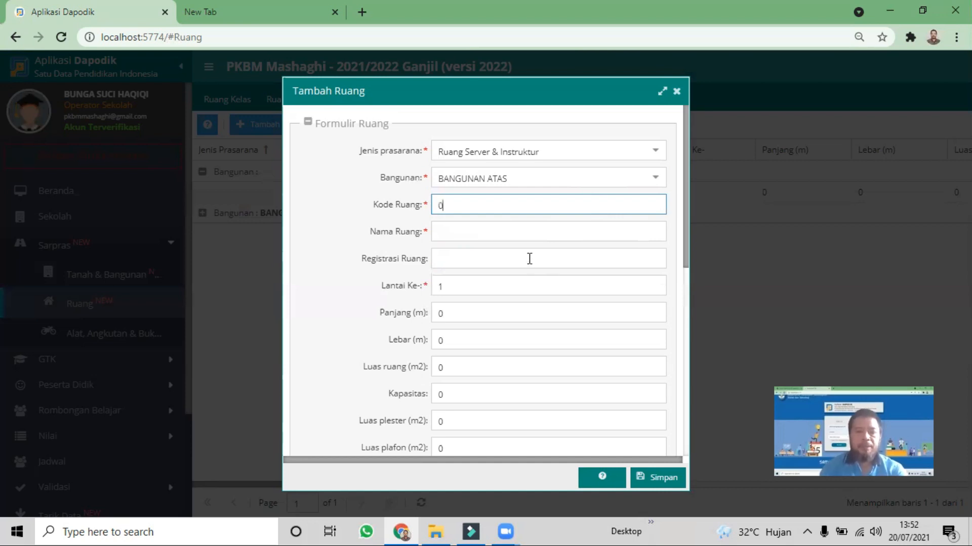
Name the new room Ruang TI and enter TI MASHAGHI as its Registrasi Ruang
click(546, 232)
text(Ruang Laboratoru)
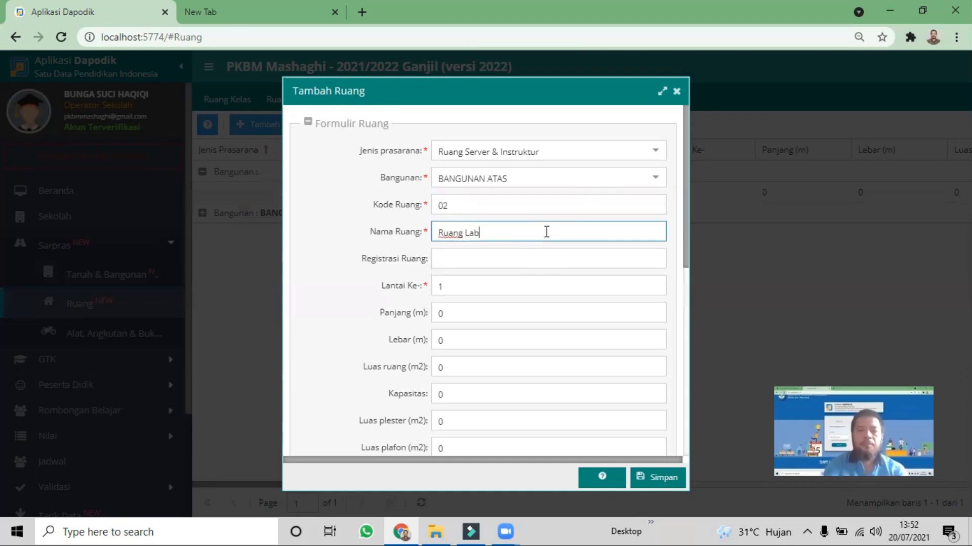
key(BackSpace)
key(ctrl+shift+Left)
text(TI)
click(529, 258)
text(TI MASHAGHI)
Save the new room and its Tingkat Kerusakan Ruang form with the default damage values
scroll(542, 308, down, 3)
scroll(568, 362, down, 5)
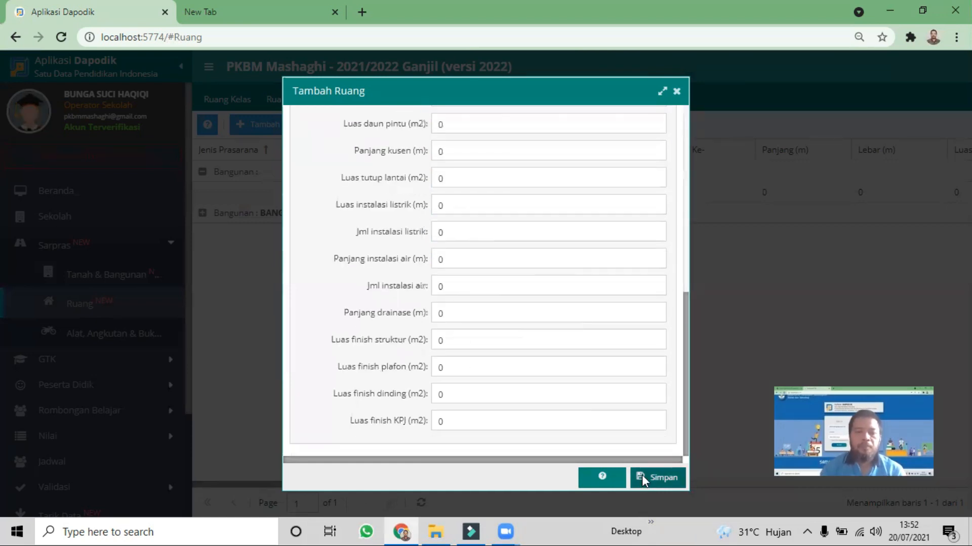
click(642, 475)
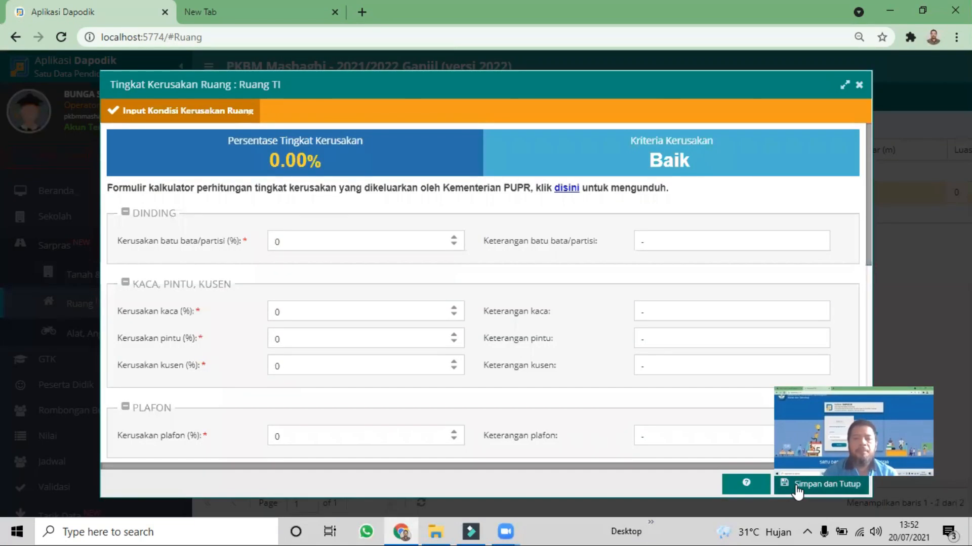
click(796, 485)
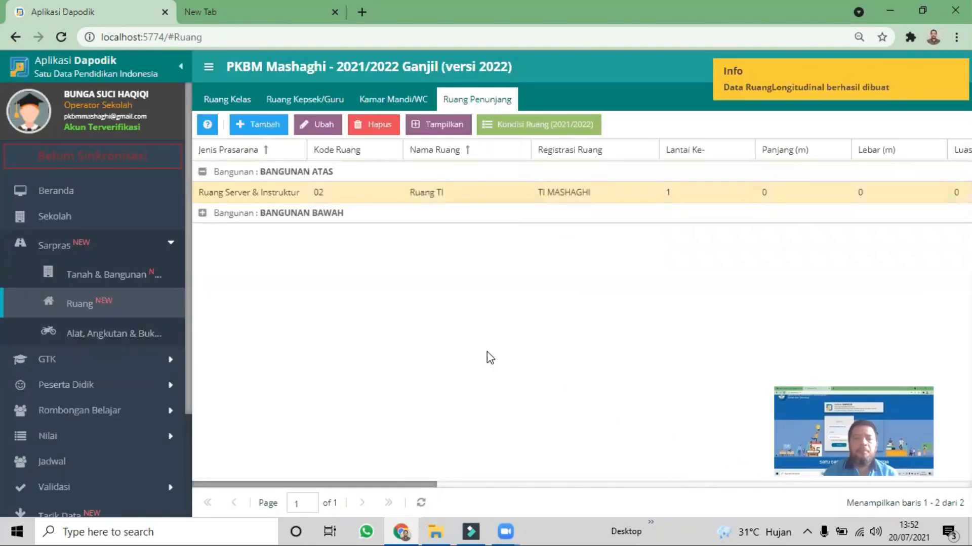
Display the Alat list of the Sarpras section for Ruang TI in BANGUNAN ATAS
click(98, 334)
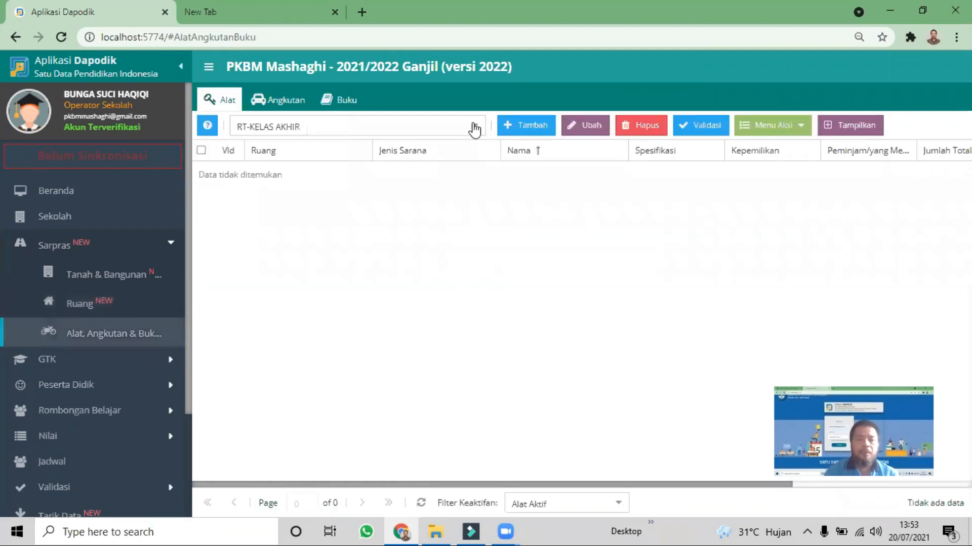
click(475, 130)
scroll(415, 238, down, 3)
scroll(419, 270, up, 1)
scroll(419, 270, up, 5)
text(ser)
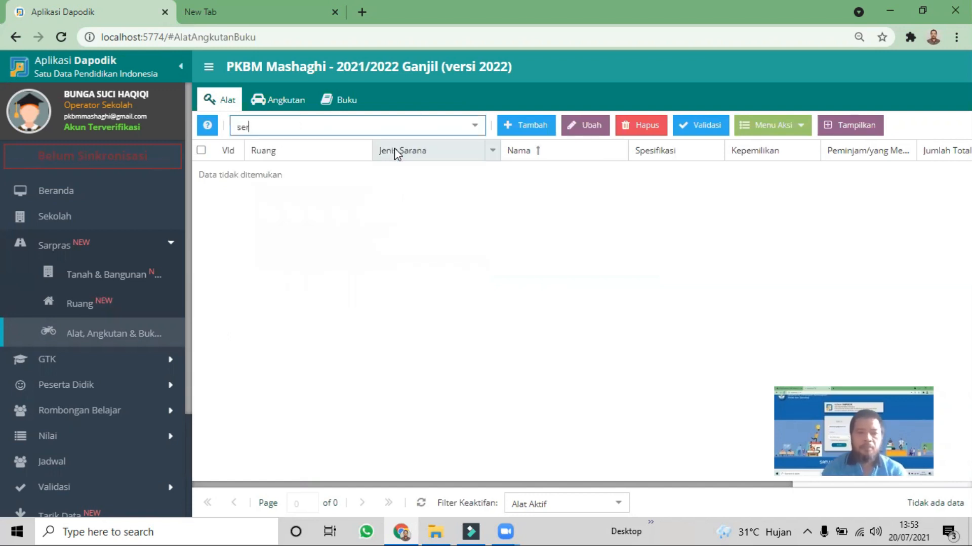
scroll(405, 238, down, 2)
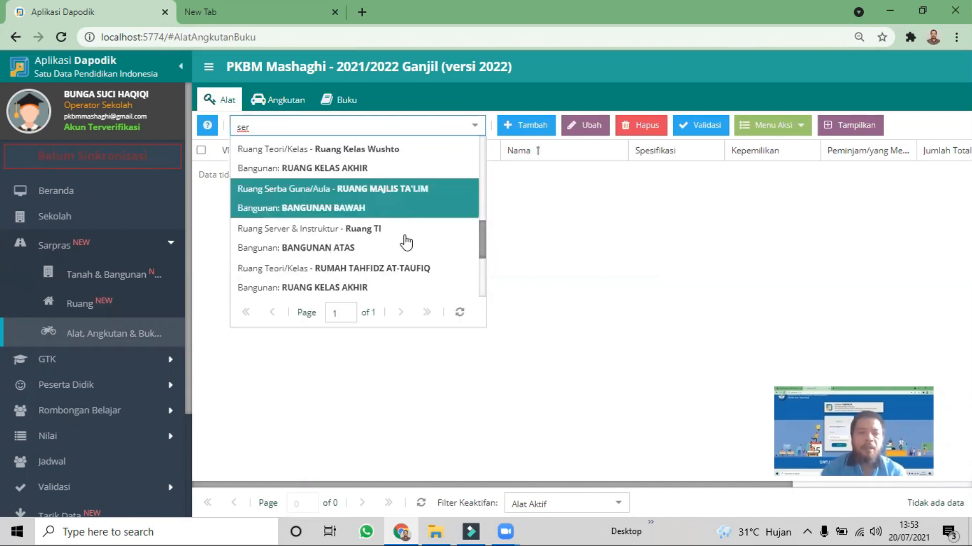
click(406, 241)
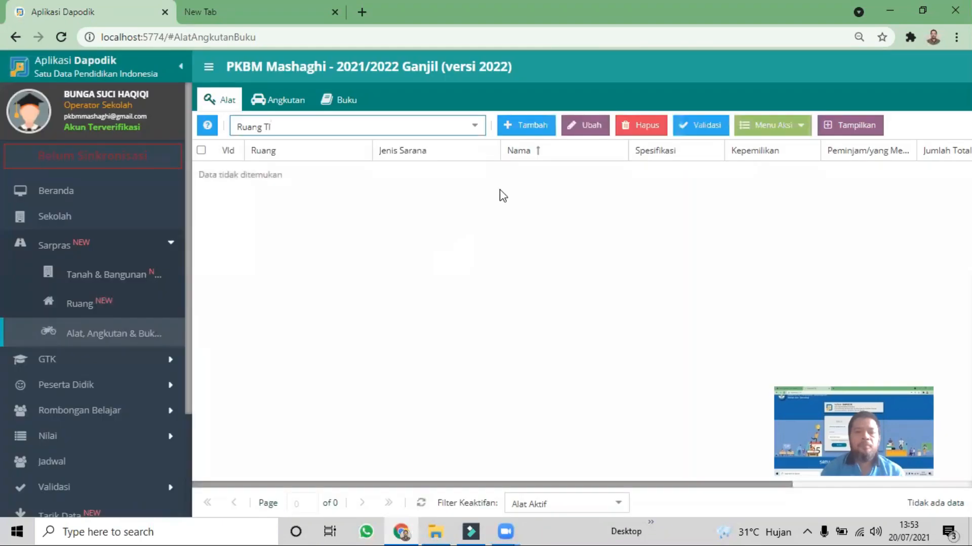
Start a new Alat entry for Ruang TI with Jenis sarana Komputer server and the name Komputer Server
click(531, 128)
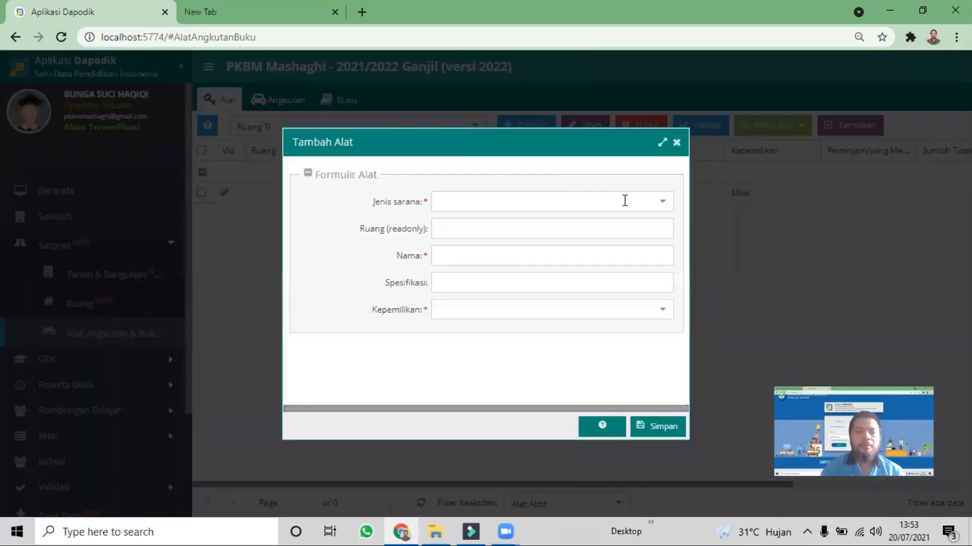
text(server)
click(531, 228)
click(504, 255)
text(Komputer Server)
key(Tab)
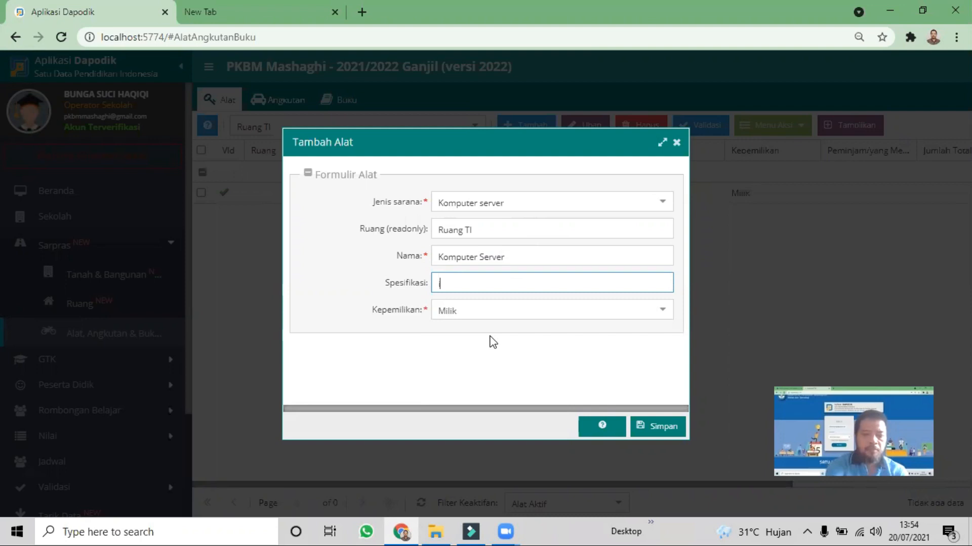
Set the computer server's Spesifikasi to i5 and save the equipment with a Jumlah total of 1
text(i5)
click(667, 427)
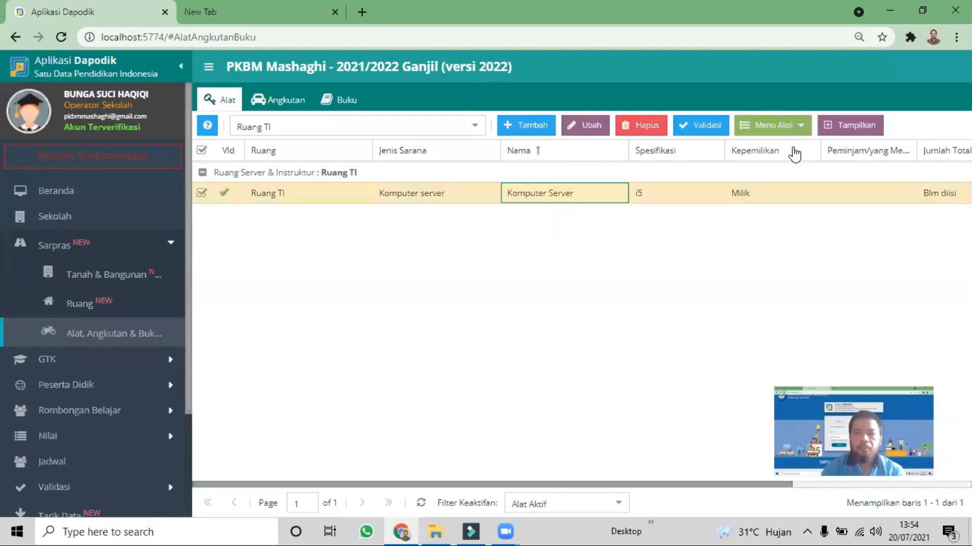
click(627, 347)
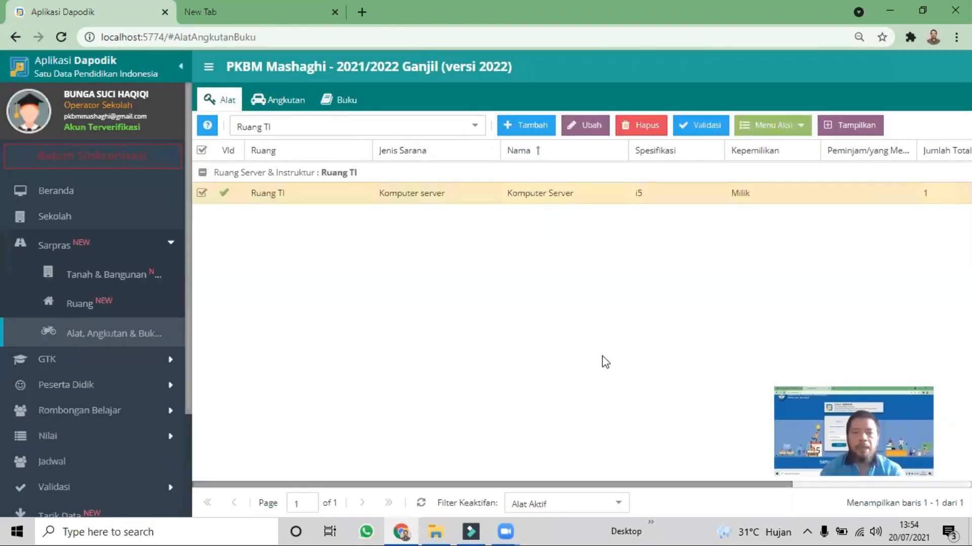
Display the Sekolah data and review its Sanitasi (2021/2022 Ganjil) details
click(102, 255)
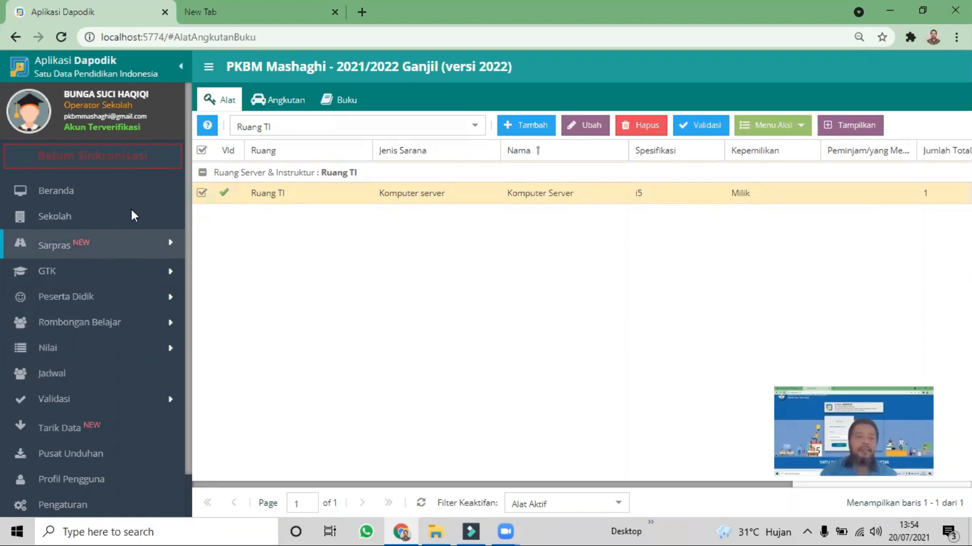
click(113, 217)
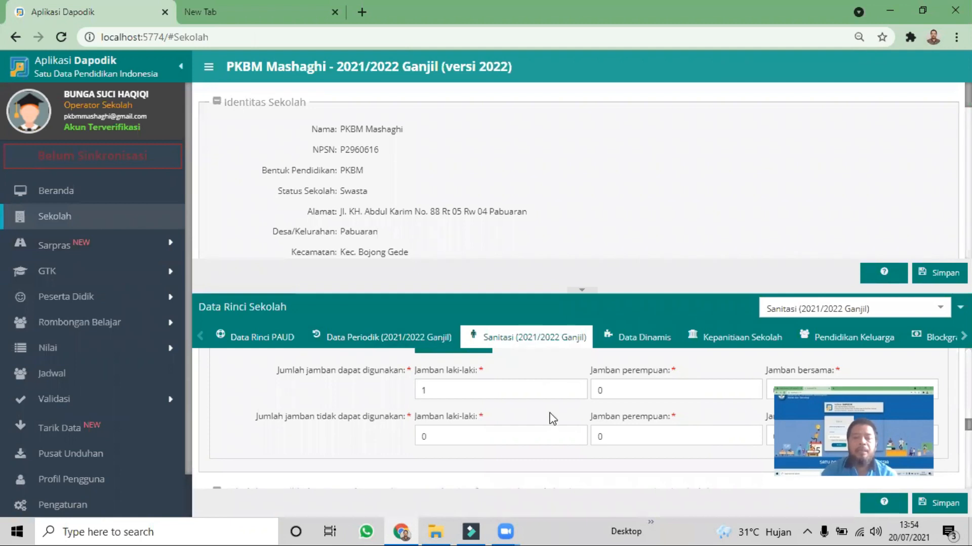
scroll(551, 418, down, 1)
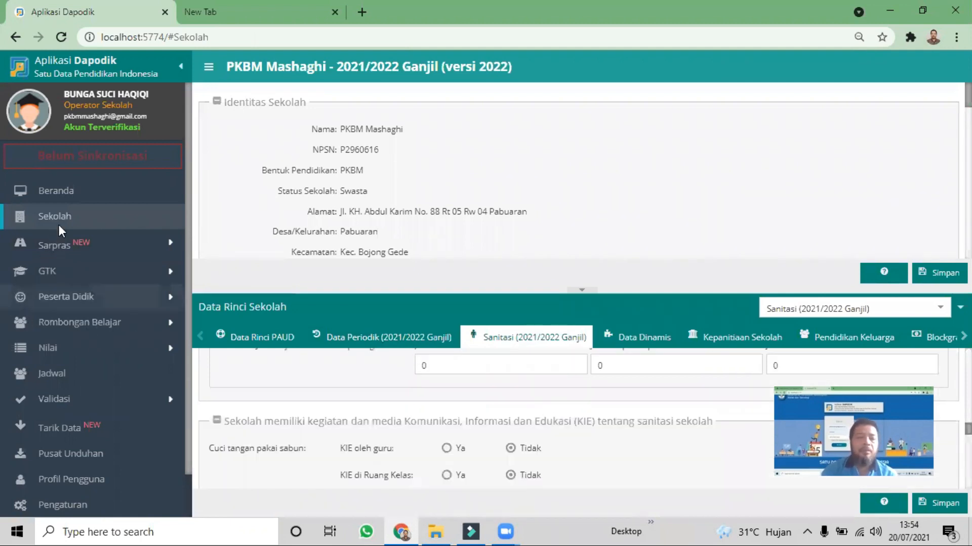
Run the Validasi Lokal check for the Sarpras data
scroll(76, 440, down, 1)
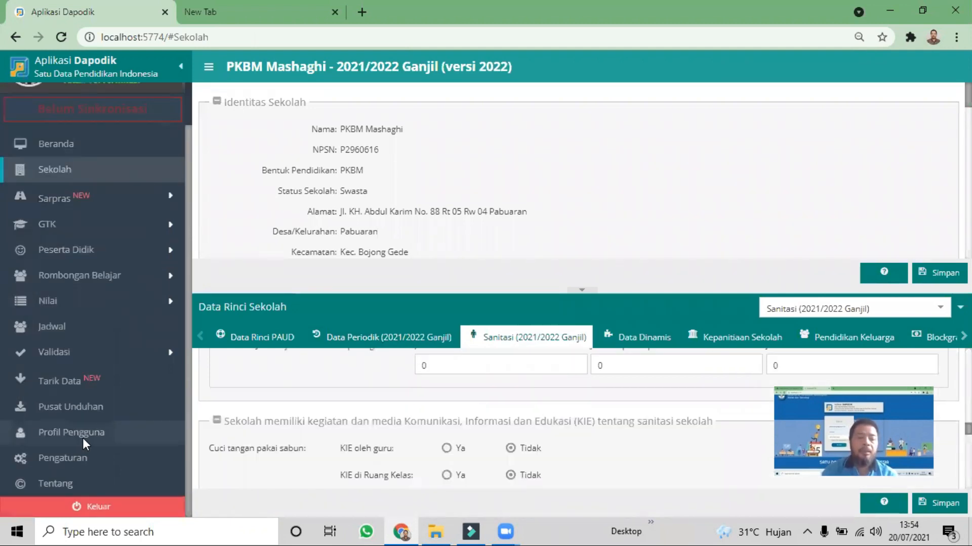
click(91, 362)
click(93, 379)
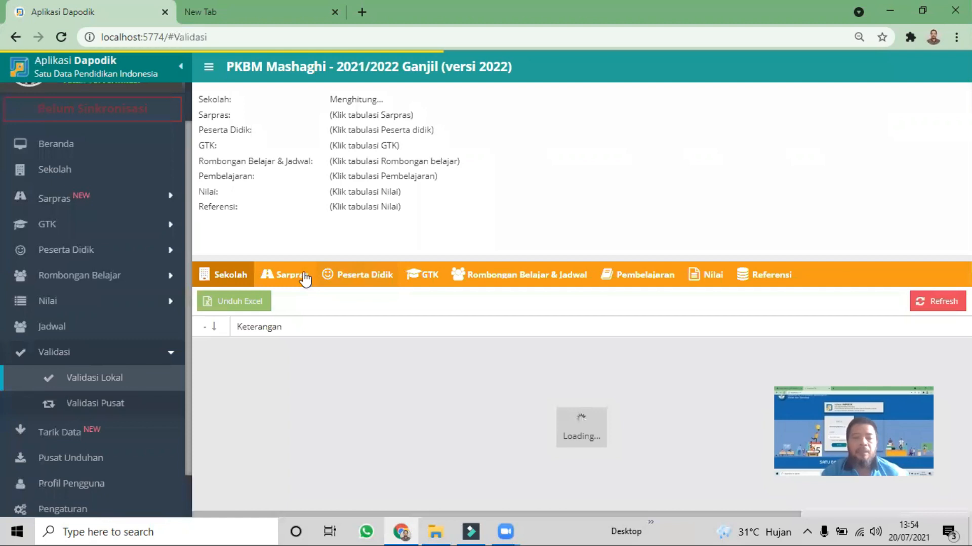
click(304, 277)
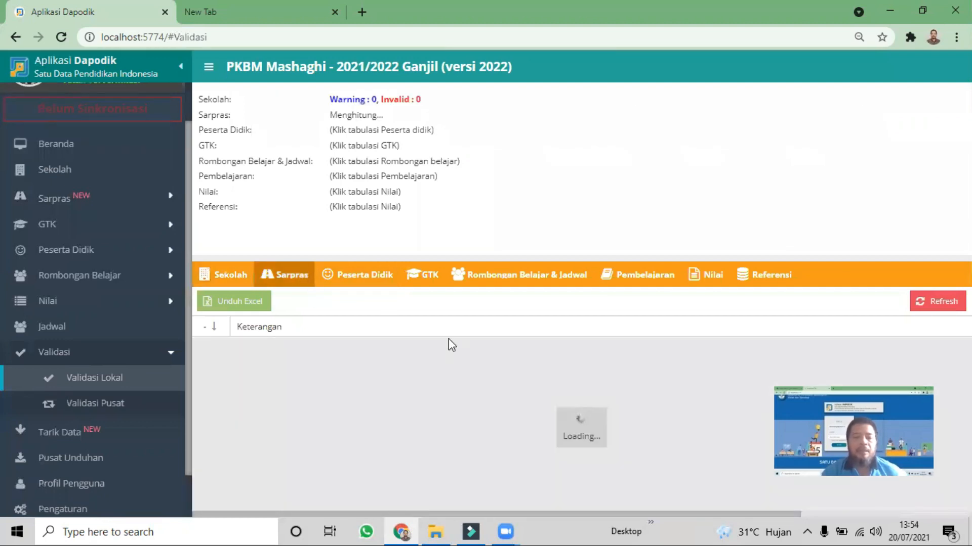
Refresh the Sarpras validation and examine which rooms have invalid or missing equipment data
scroll(863, 329, down, 1)
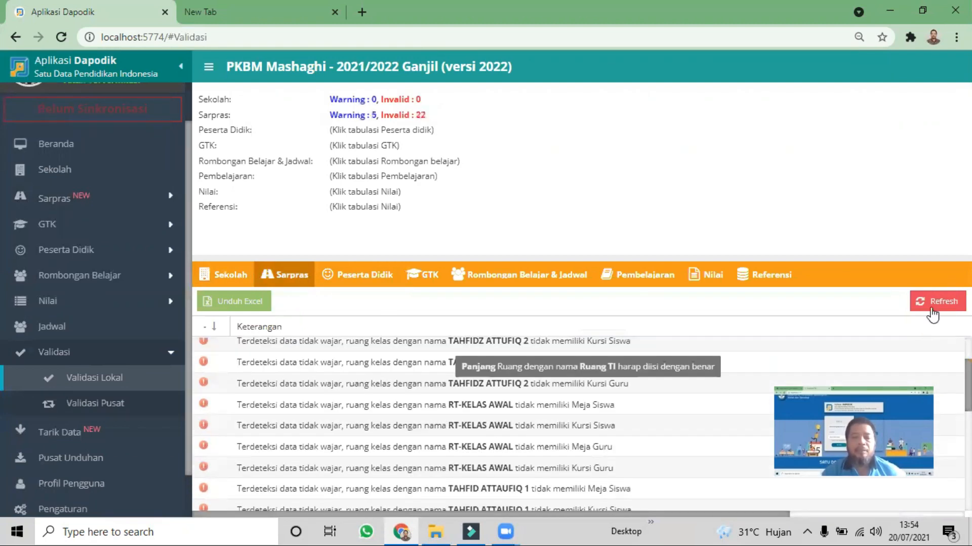
click(936, 302)
scroll(347, 373, down, 3)
scroll(347, 375, up, 3)
scroll(350, 385, down, 6)
scroll(354, 422, up, 1)
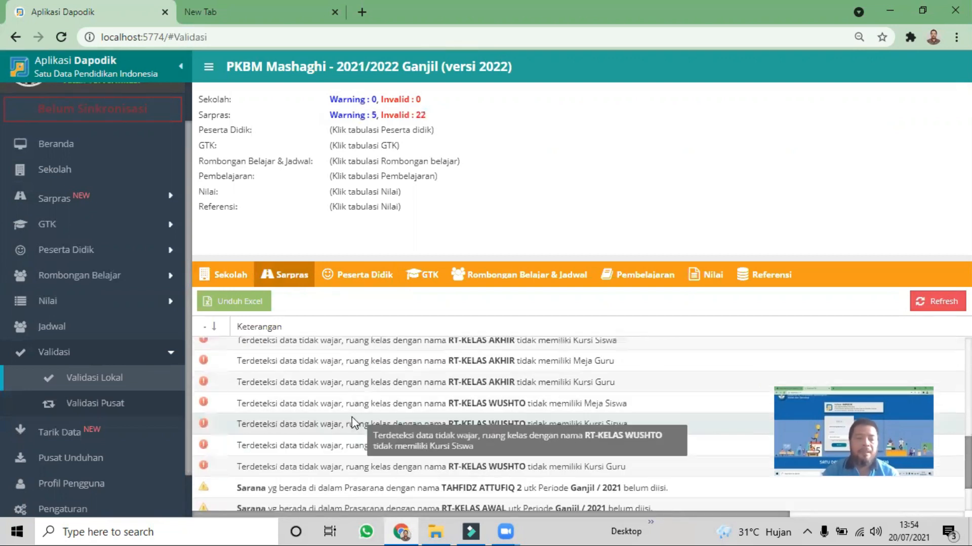
scroll(348, 402, up, 5)
scroll(342, 398, down, 6)
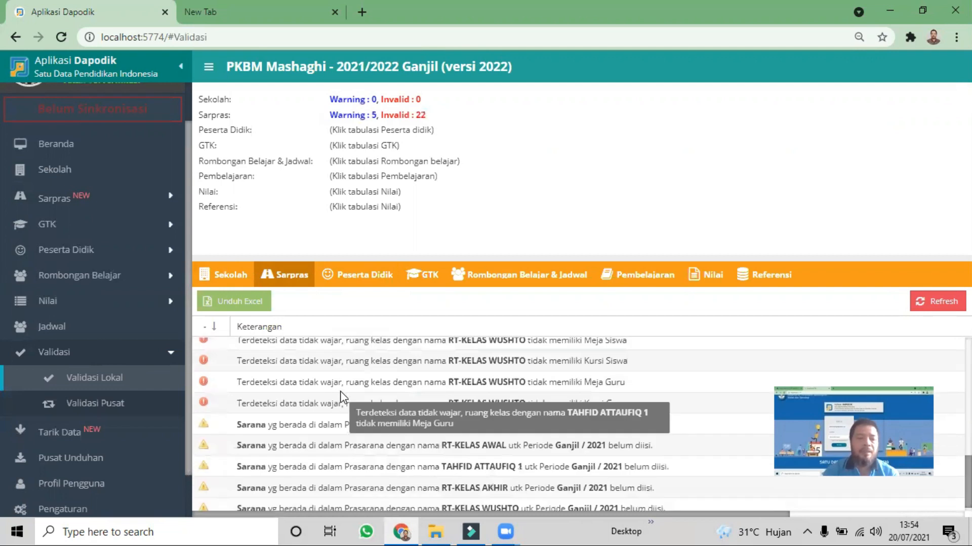
click(85, 354)
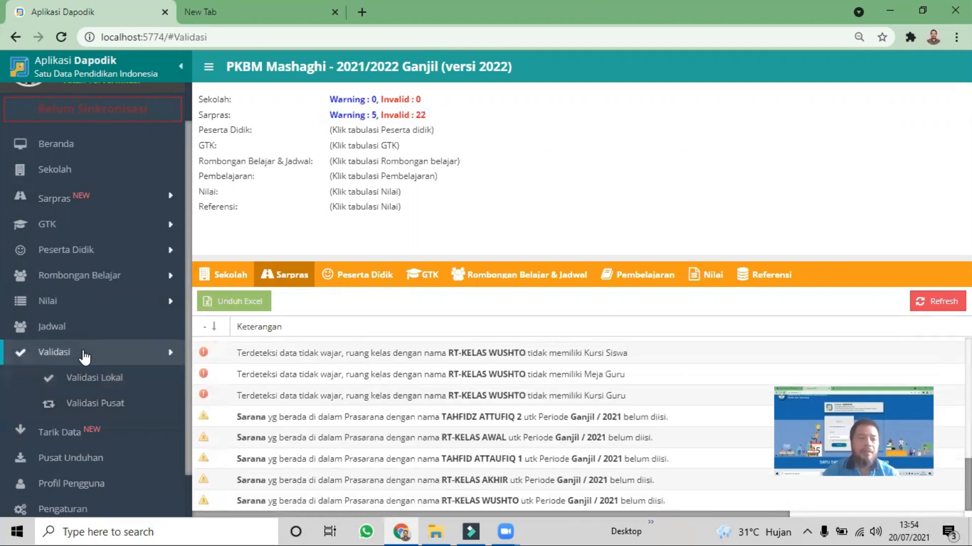